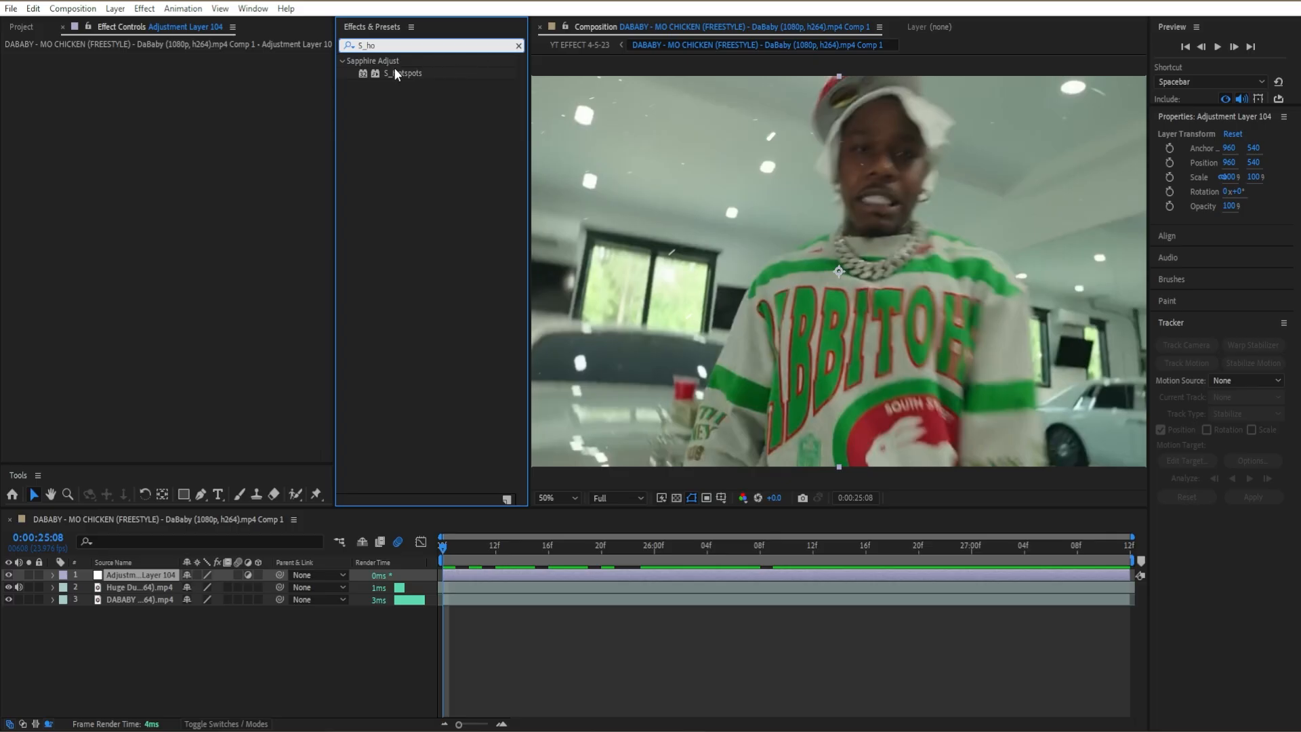
- Apply S_Hotspots to the adjustment layer and set its Threshold to 0.3
left_click_drag(436, 74, 258, 102)
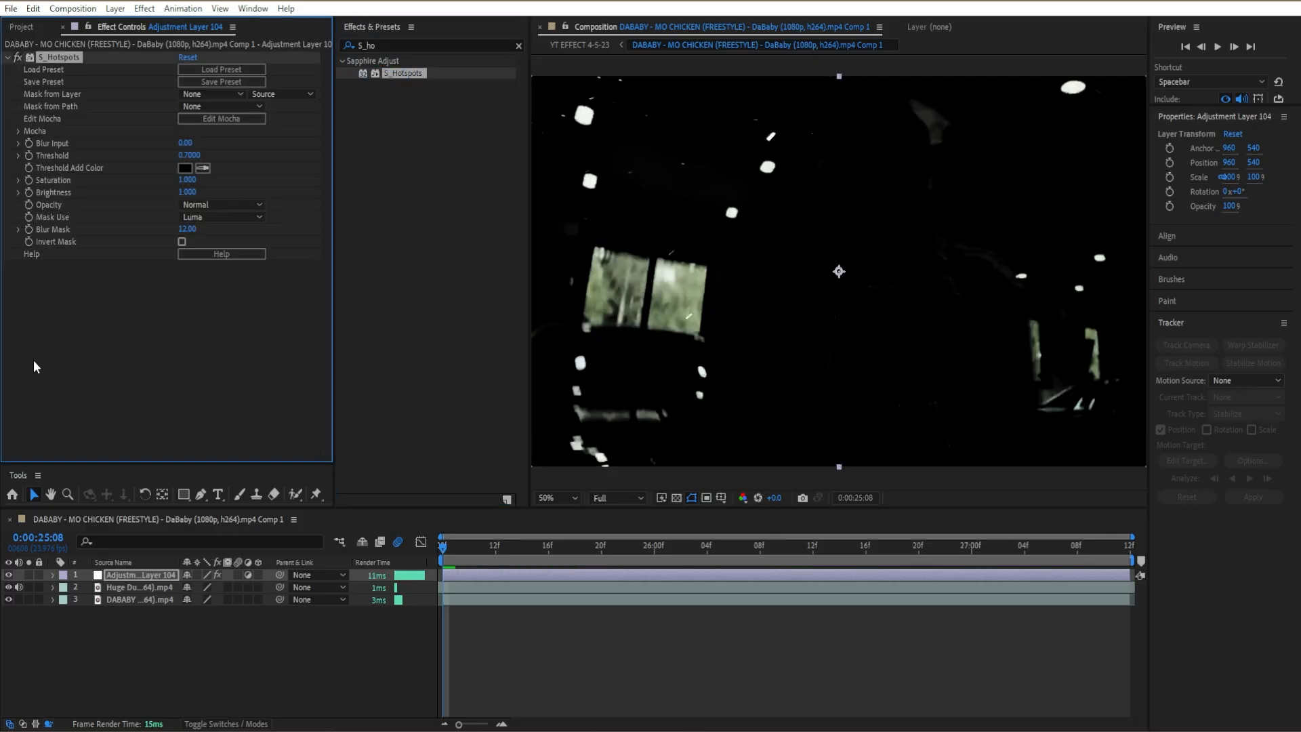
left_click_drag(193, 154, 160, 150)
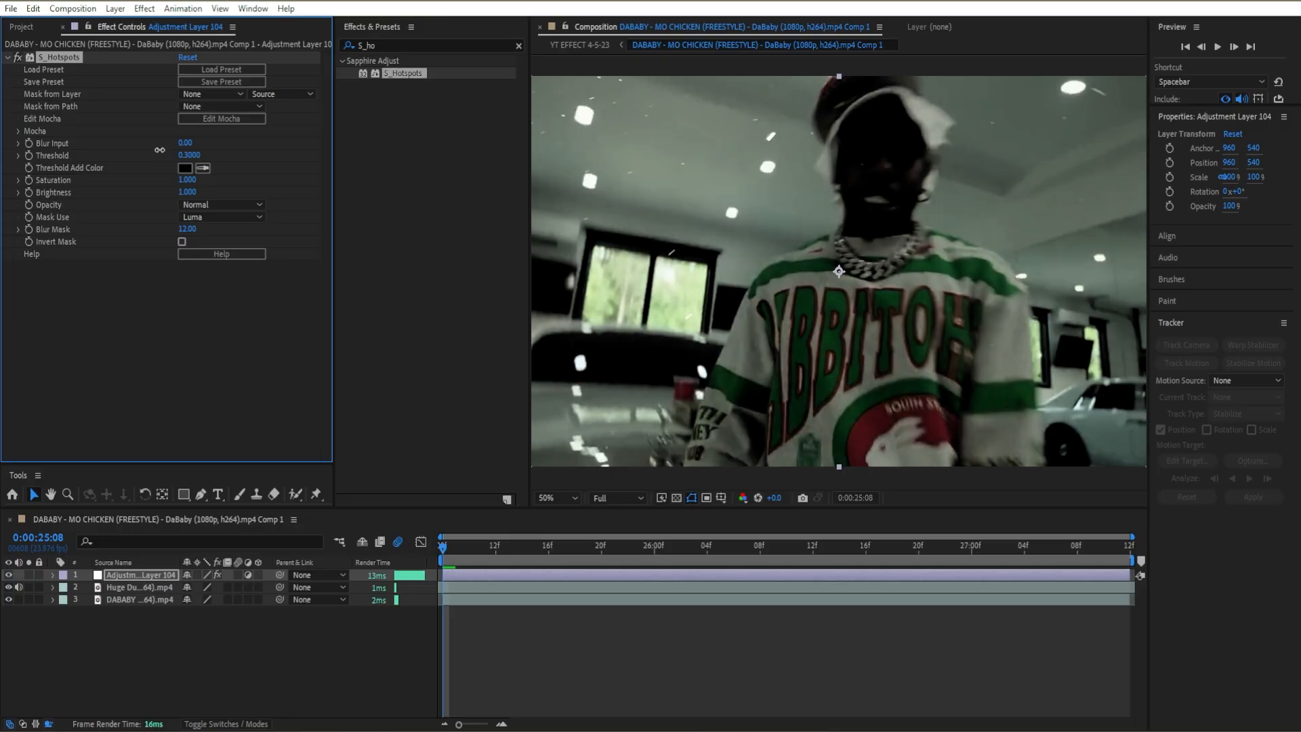
left_click(7, 57)
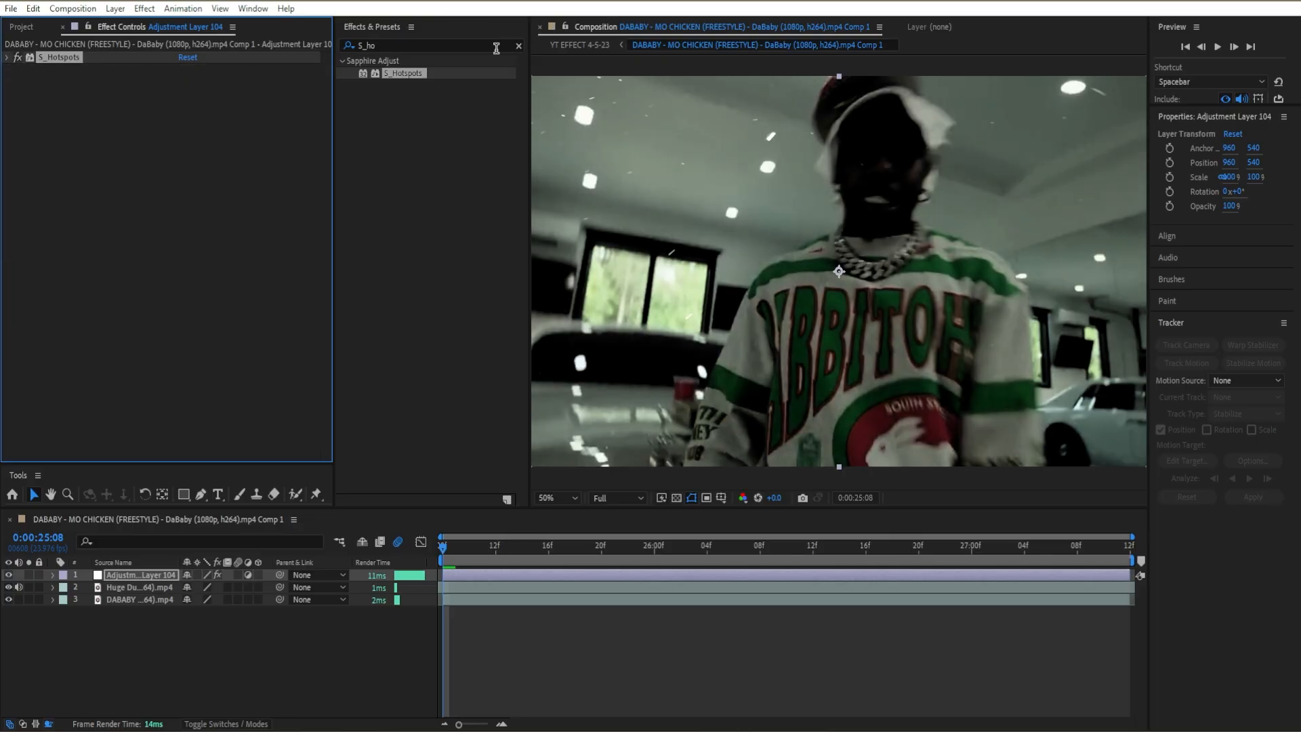
left_click(7, 58)
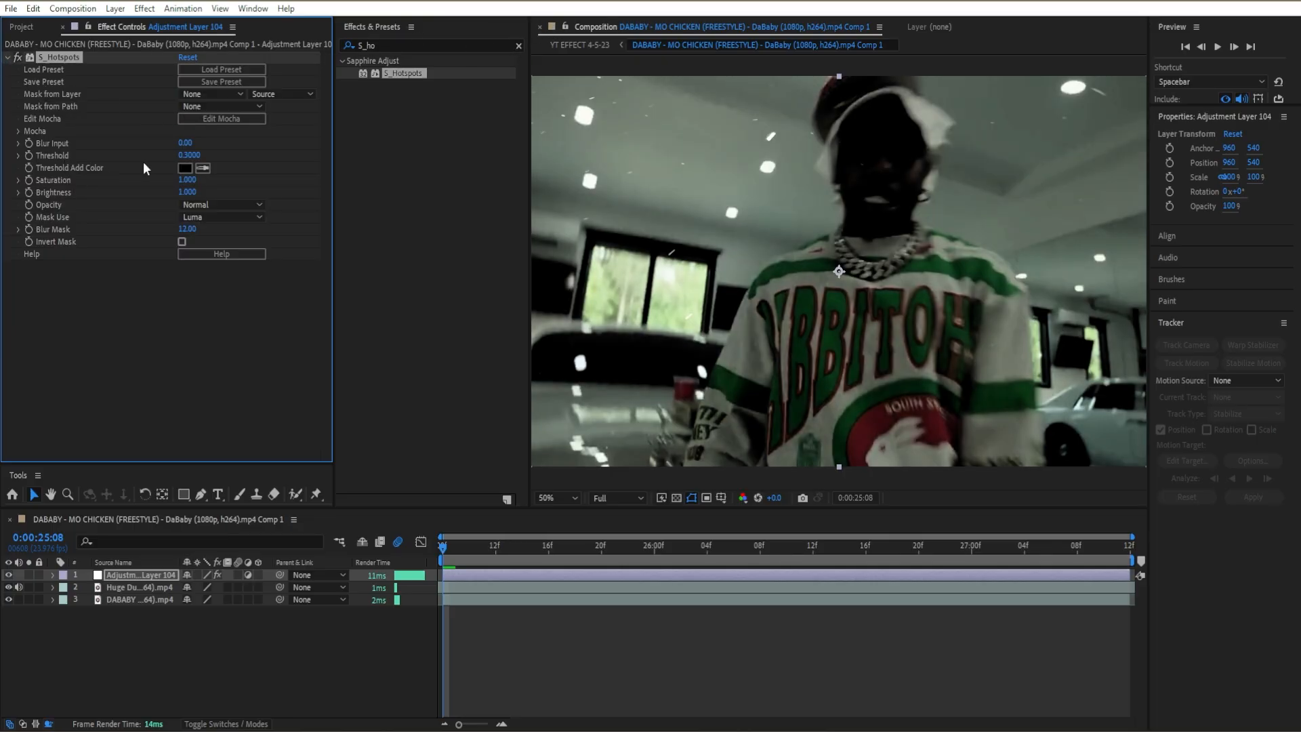
left_click(7, 58)
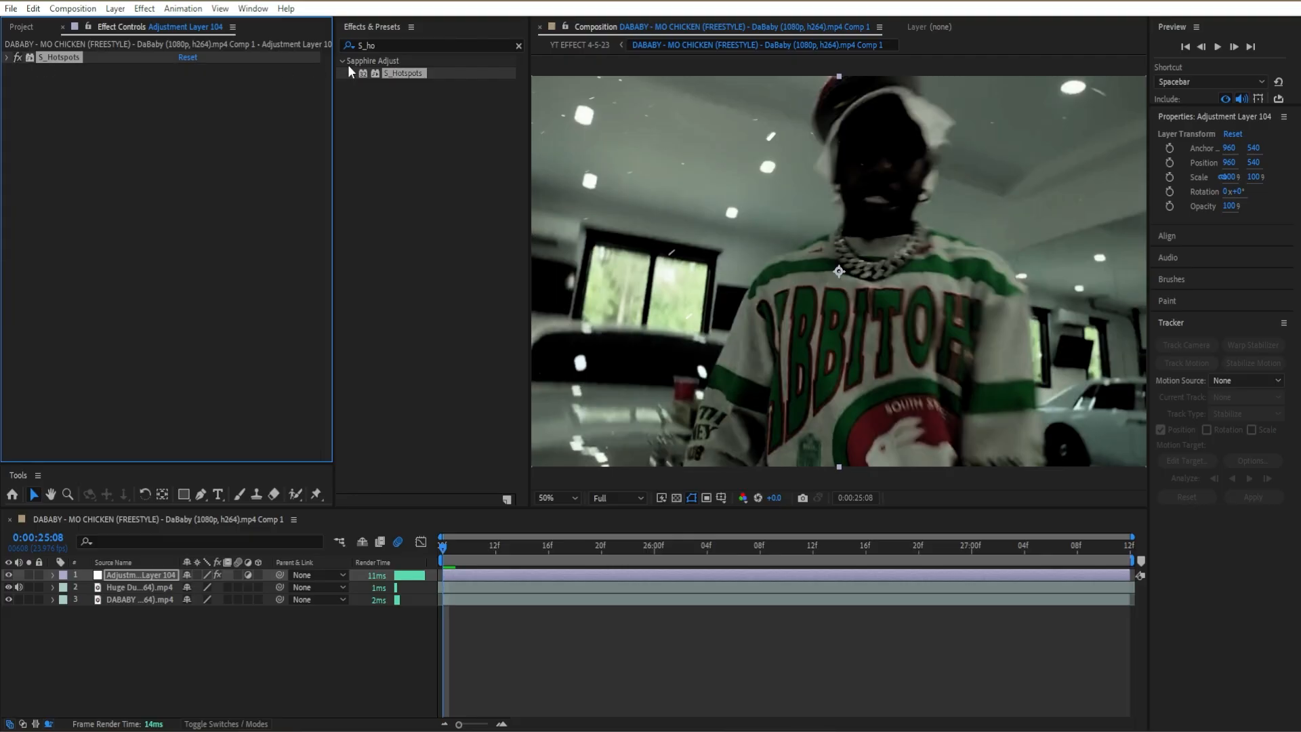
- Add the S_WarpBubble effect to the adjustment layer and set its Frequency to 6
left_click(519, 45)
left_click(510, 44)
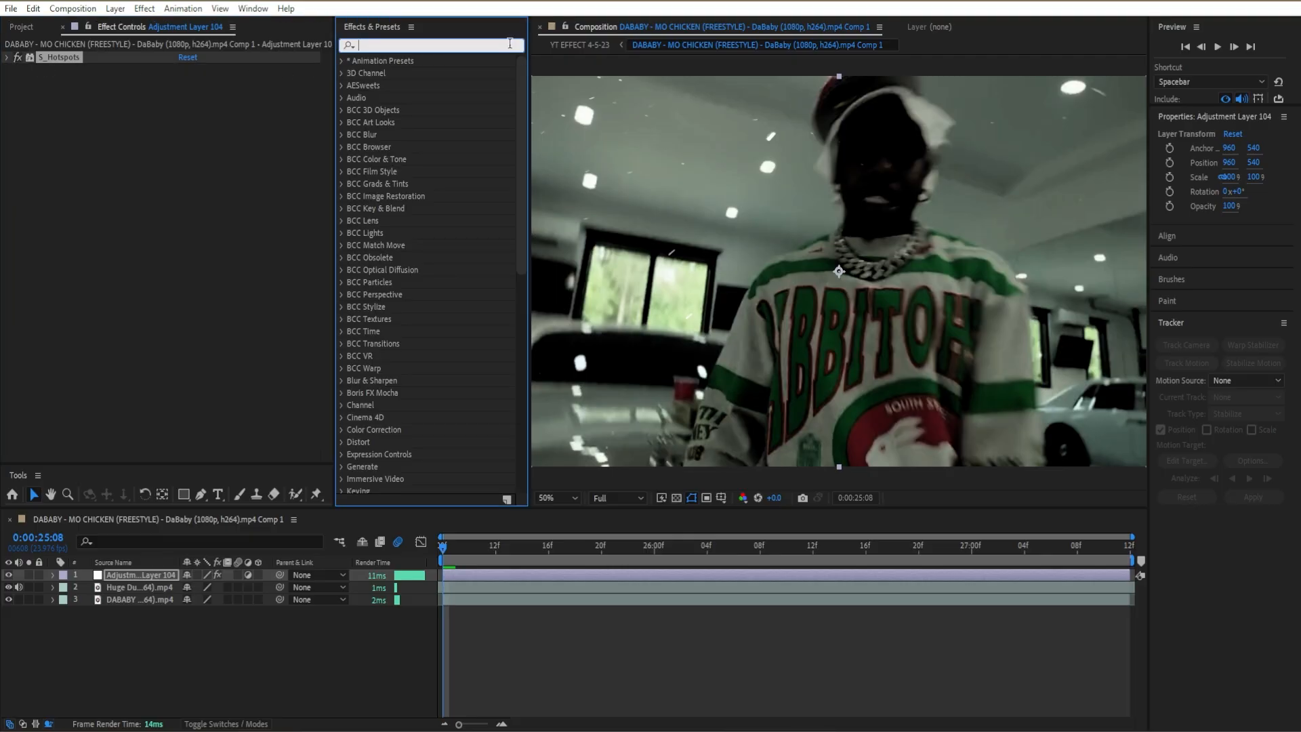
type("S_warp")
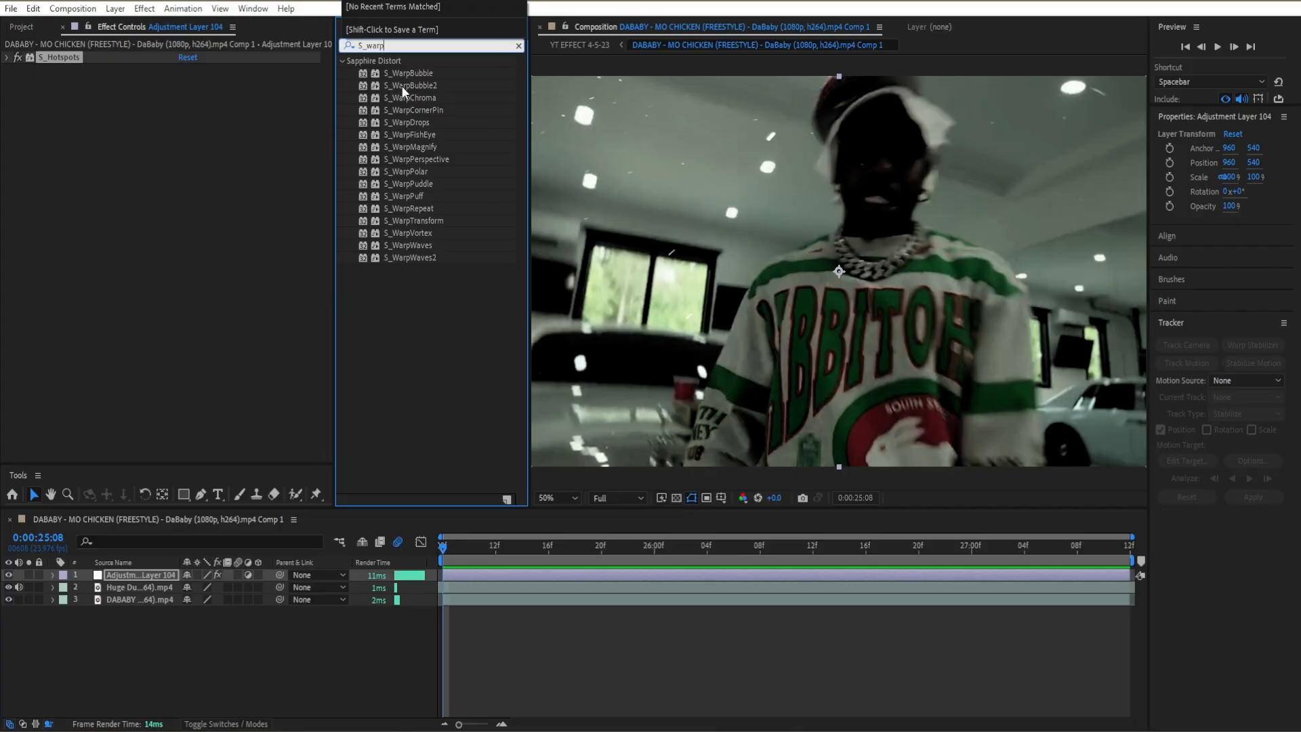
left_click_drag(408, 75, 284, 156)
left_click(187, 168)
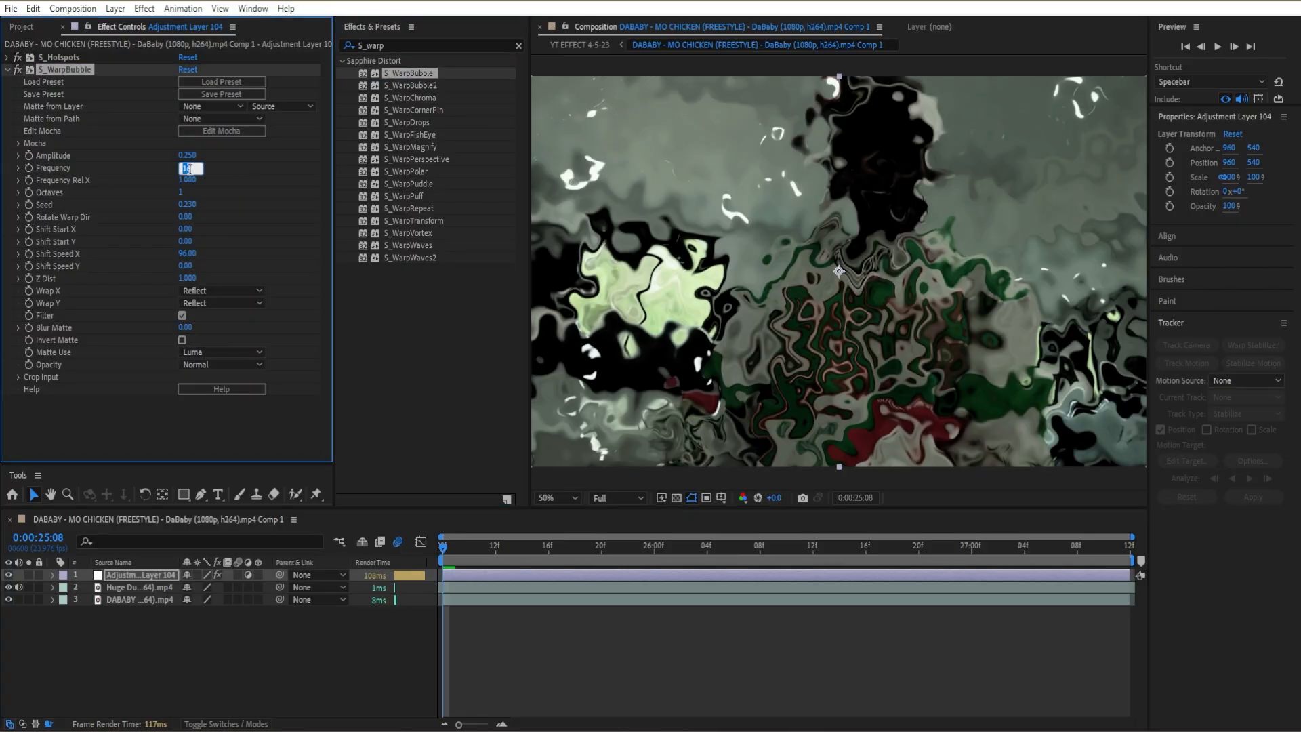
type("6")
key("Return")
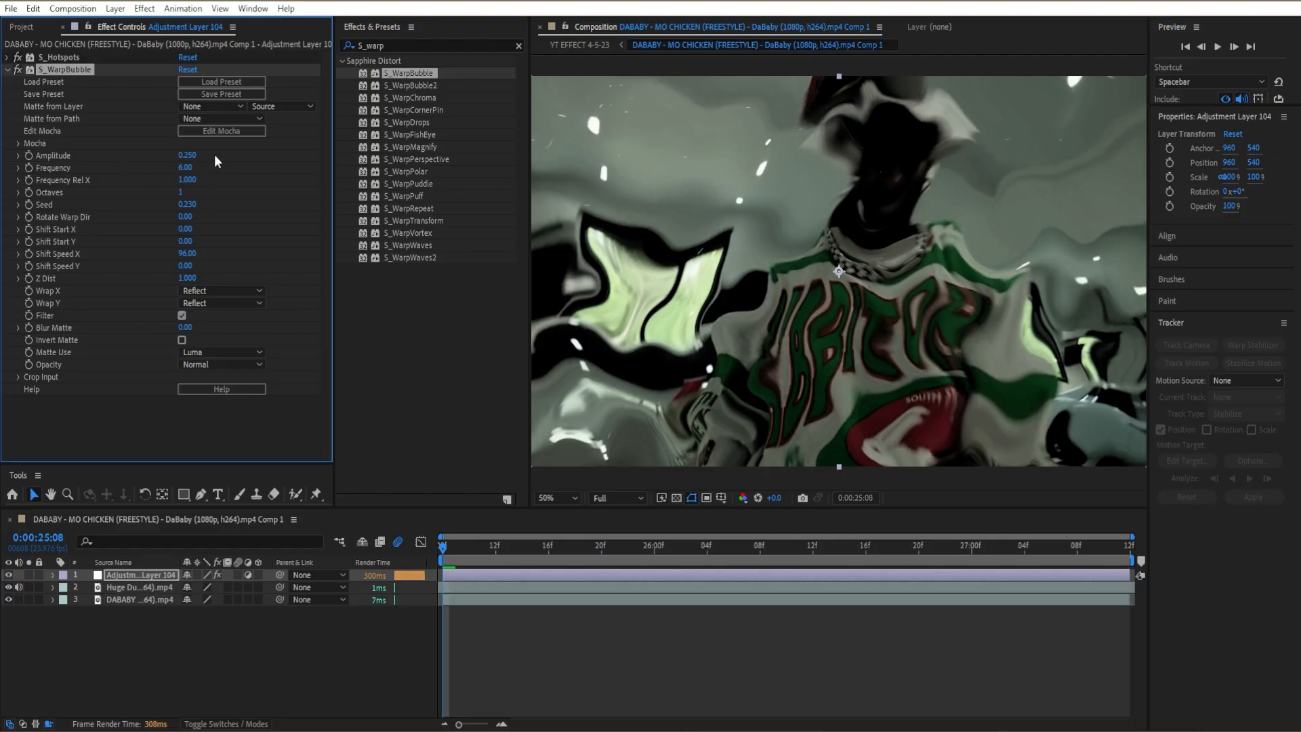
- Keyframe S_WarpBubble's Amplitude from 0.25 at 0:00:25:08 to 0 at 0:00:27:11
left_click(29, 155)
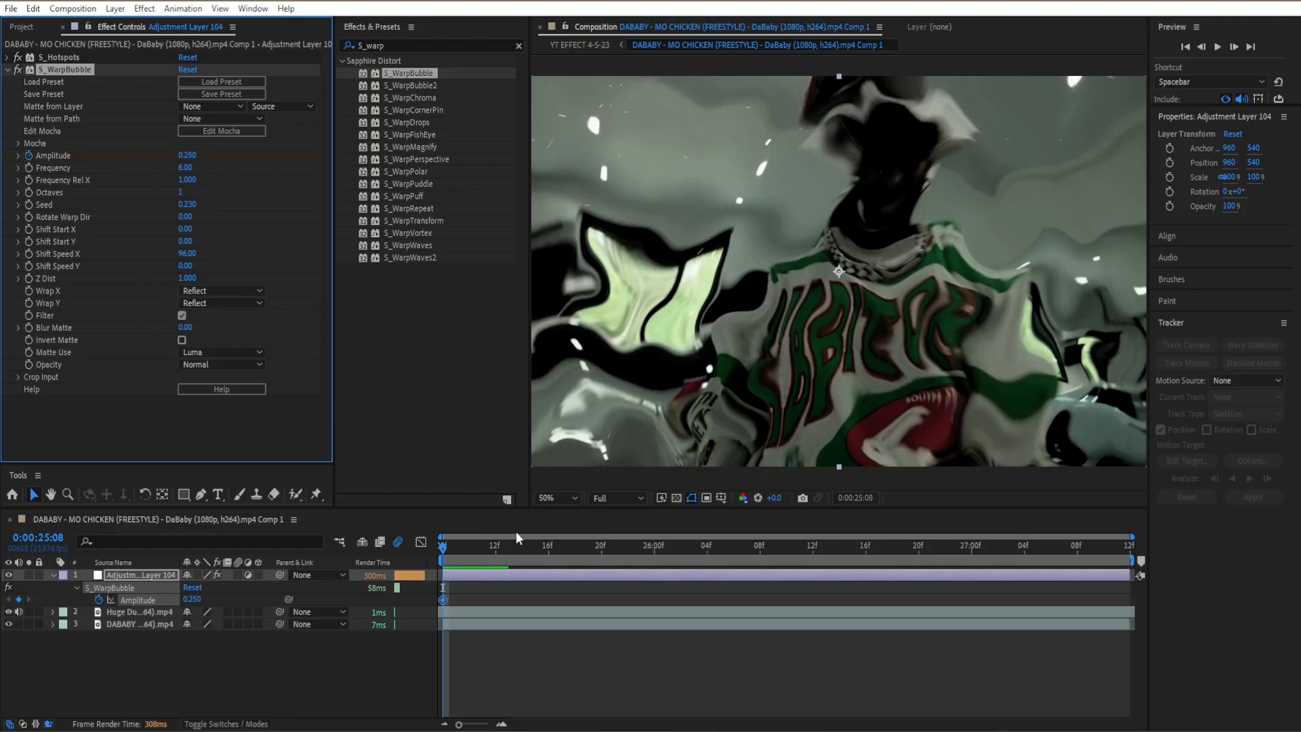
left_click_drag(749, 541, 1169, 589)
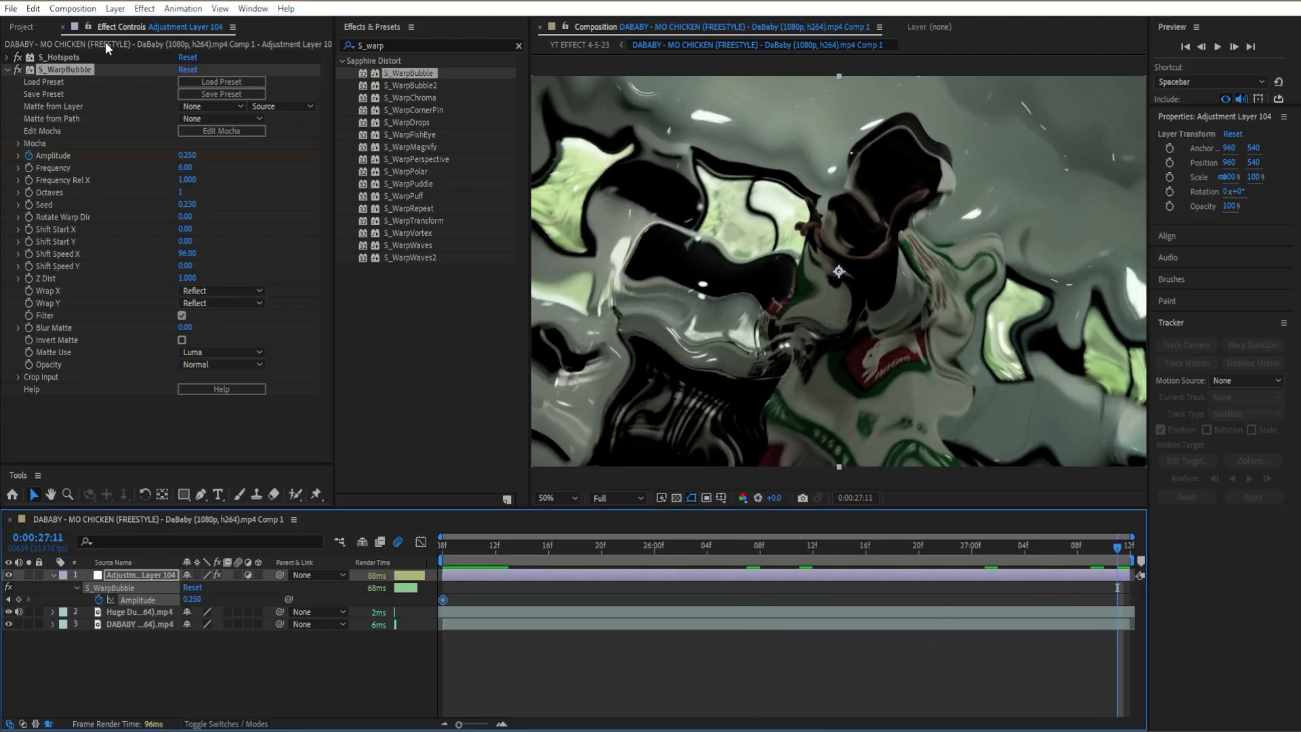
left_click(188, 156)
type("0")
left_click(1071, 590)
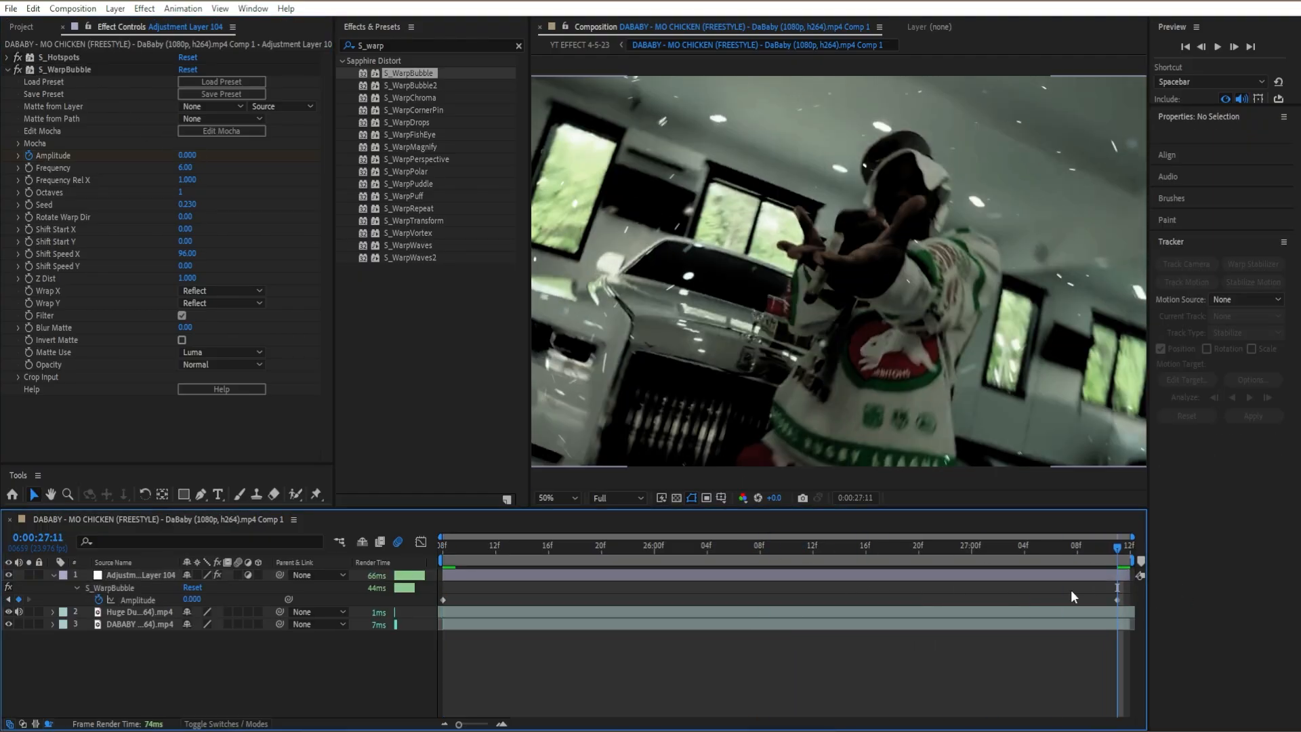
- Ease both Amplitude keyframes, reshape their speed curve with longer influence on each side, and preview the warp
left_click_drag(1129, 591, 401, 620)
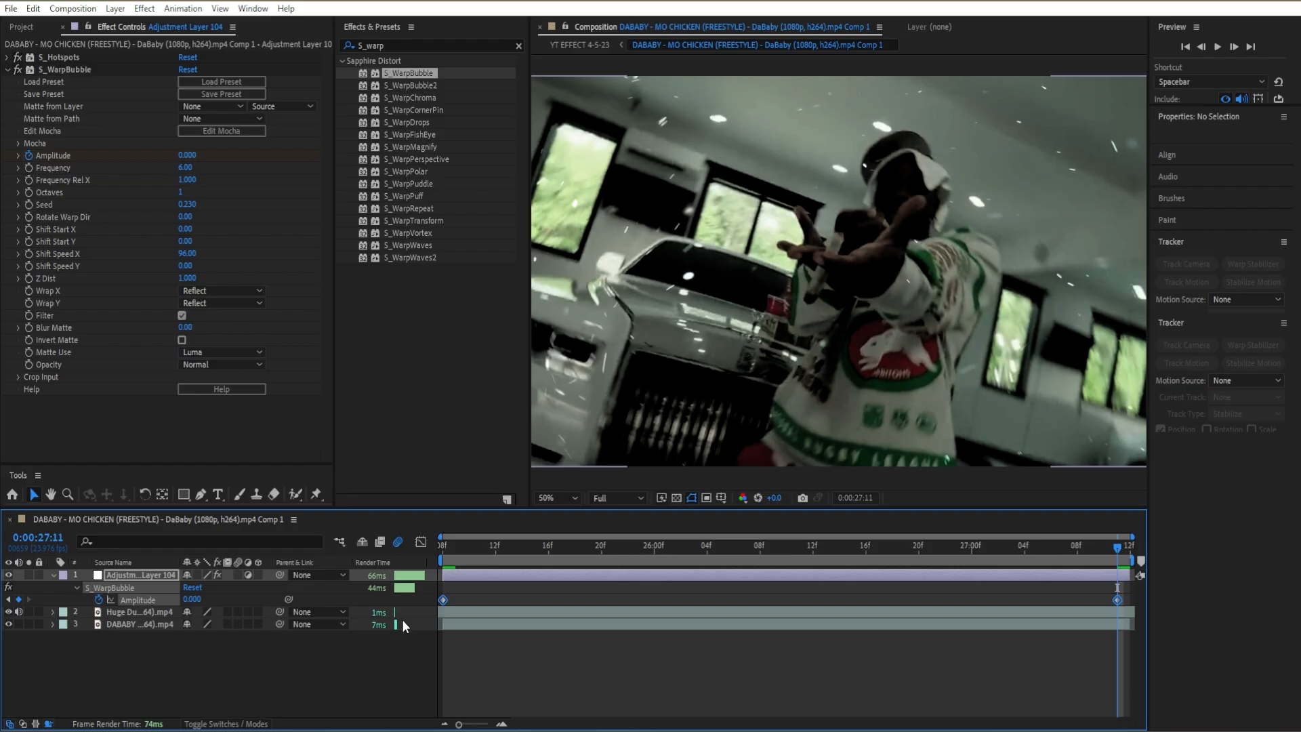
left_click(420, 542)
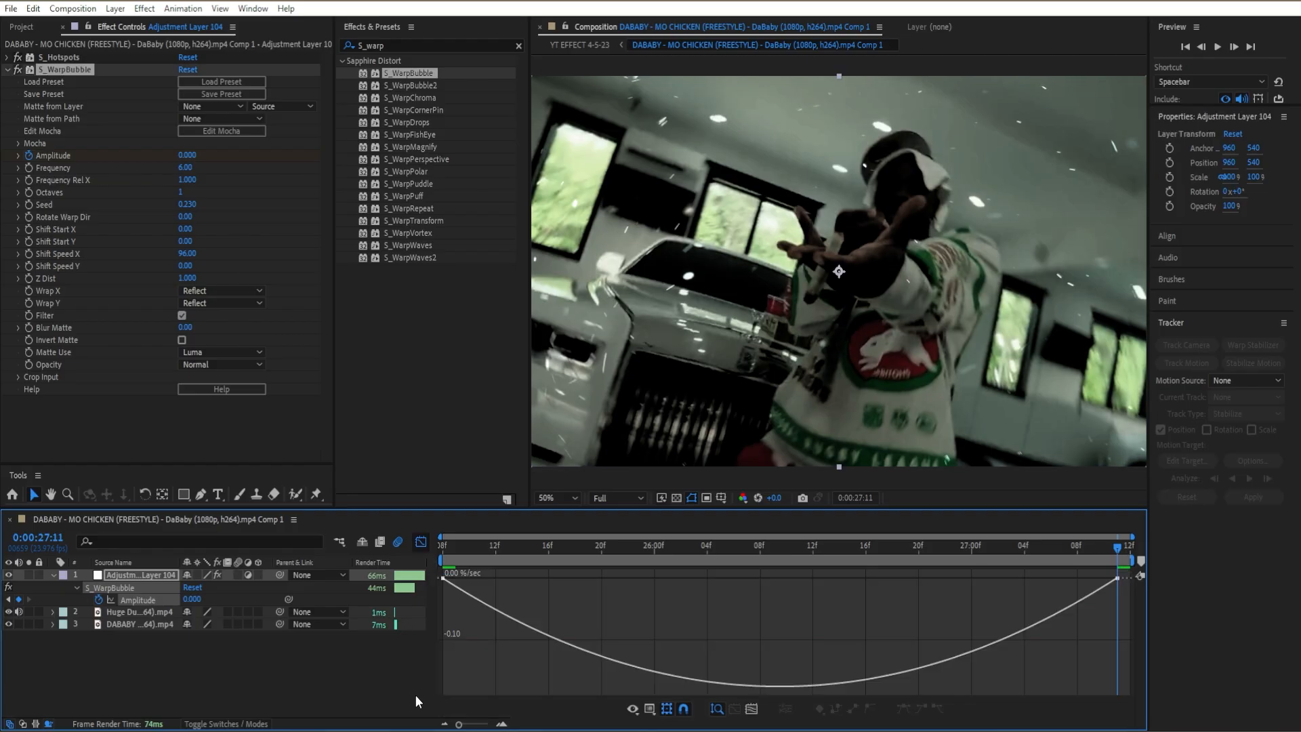
left_click(478, 604)
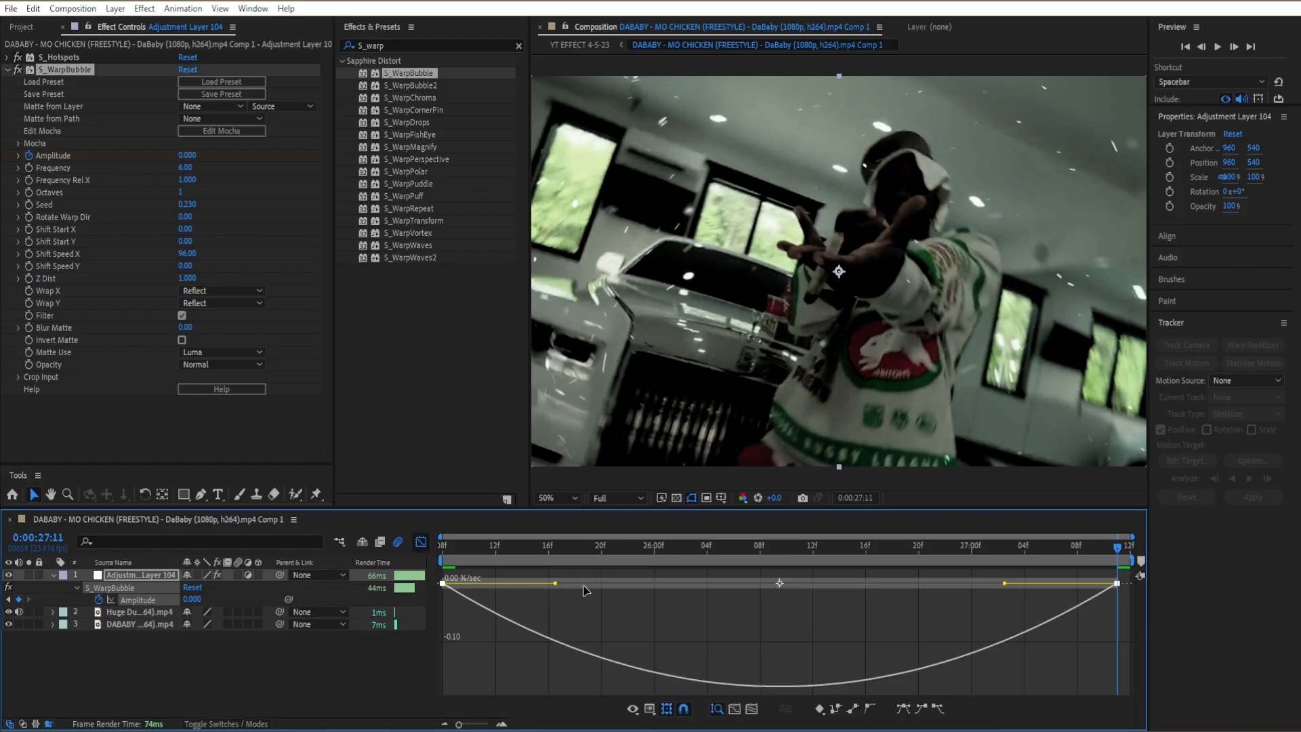
left_click_drag(1004, 583, 784, 588)
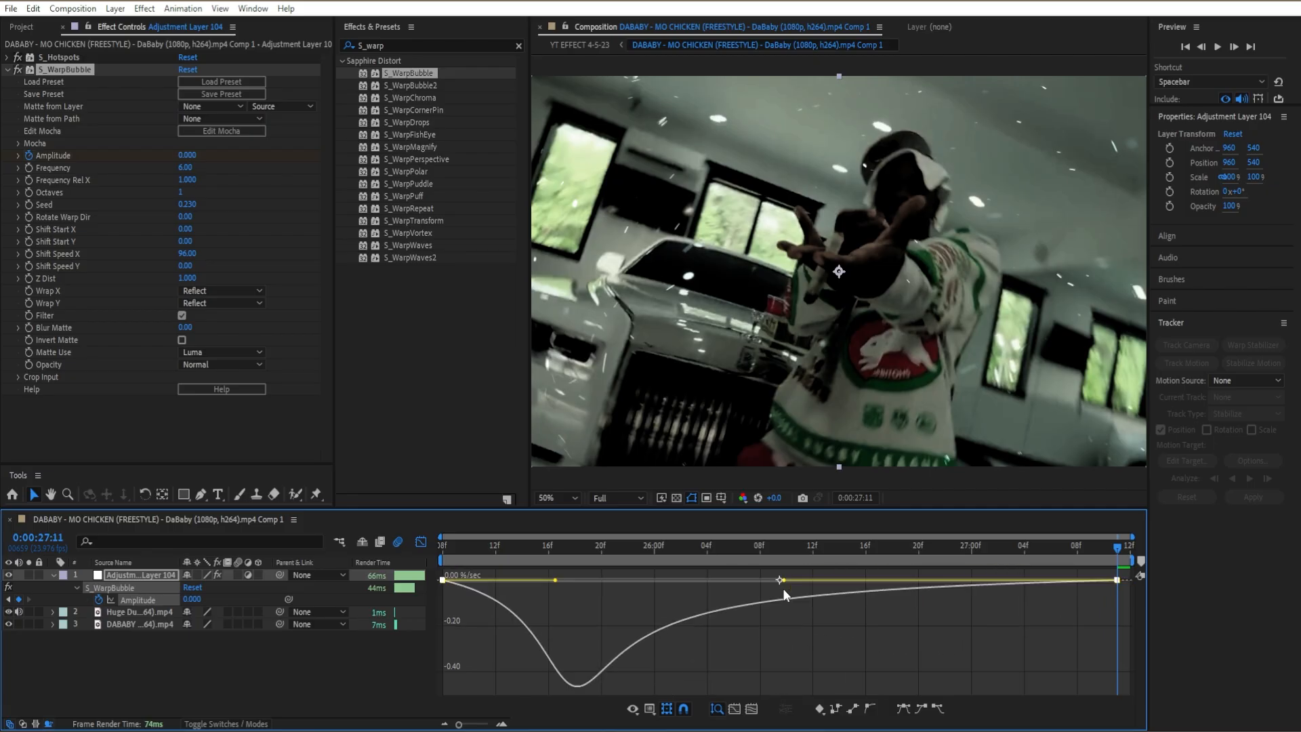
left_click_drag(556, 582, 653, 577)
left_click_drag(711, 547, 307, 601)
key("space")
- Cut the first Amplitude keyframe's outgoing influence to about 0.4%, shorten the last keyframe's incoming influence slightly, and preview the motion
left_click_drag(653, 582, 447, 580)
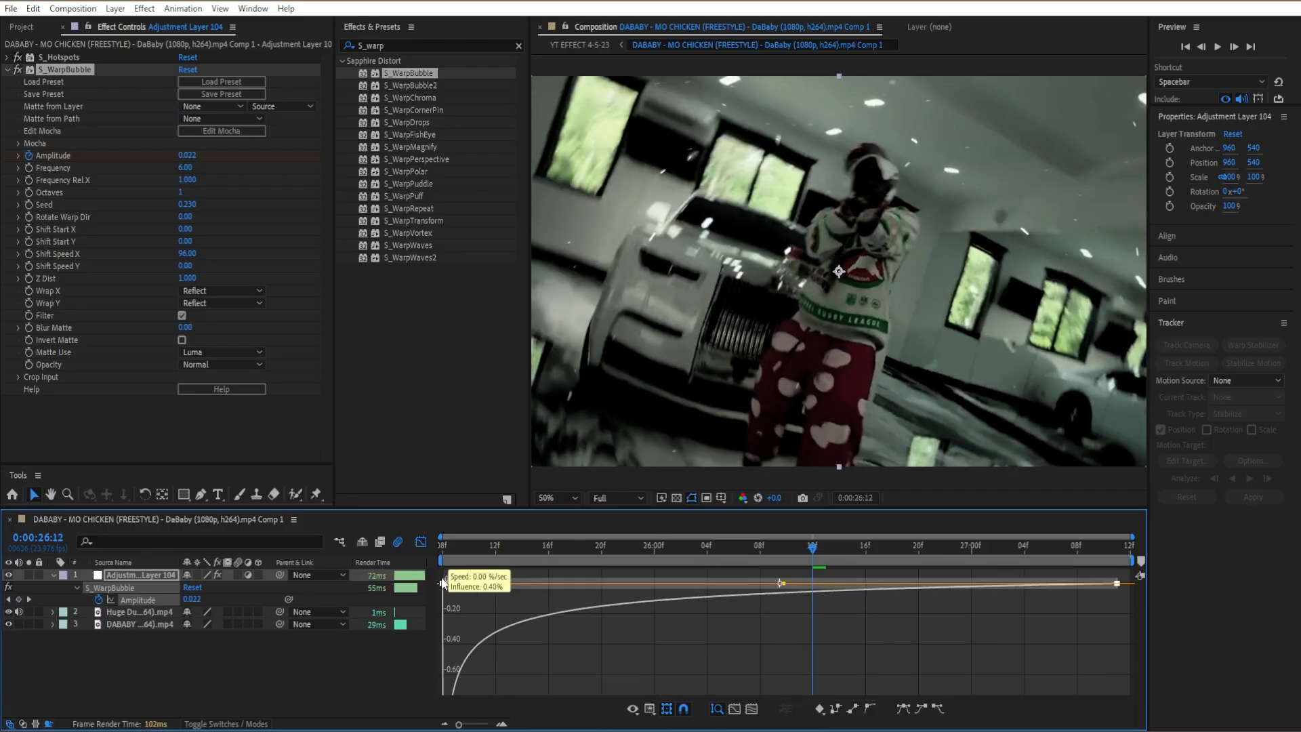
key("space")
left_click_drag(784, 580, 820, 581)
left_click_drag(642, 546, 409, 541)
key("space")
left_click(421, 542)
- Add the S_BlurMoCurves effect to the adjustment layer and return to the composition's start
left_click(519, 45)
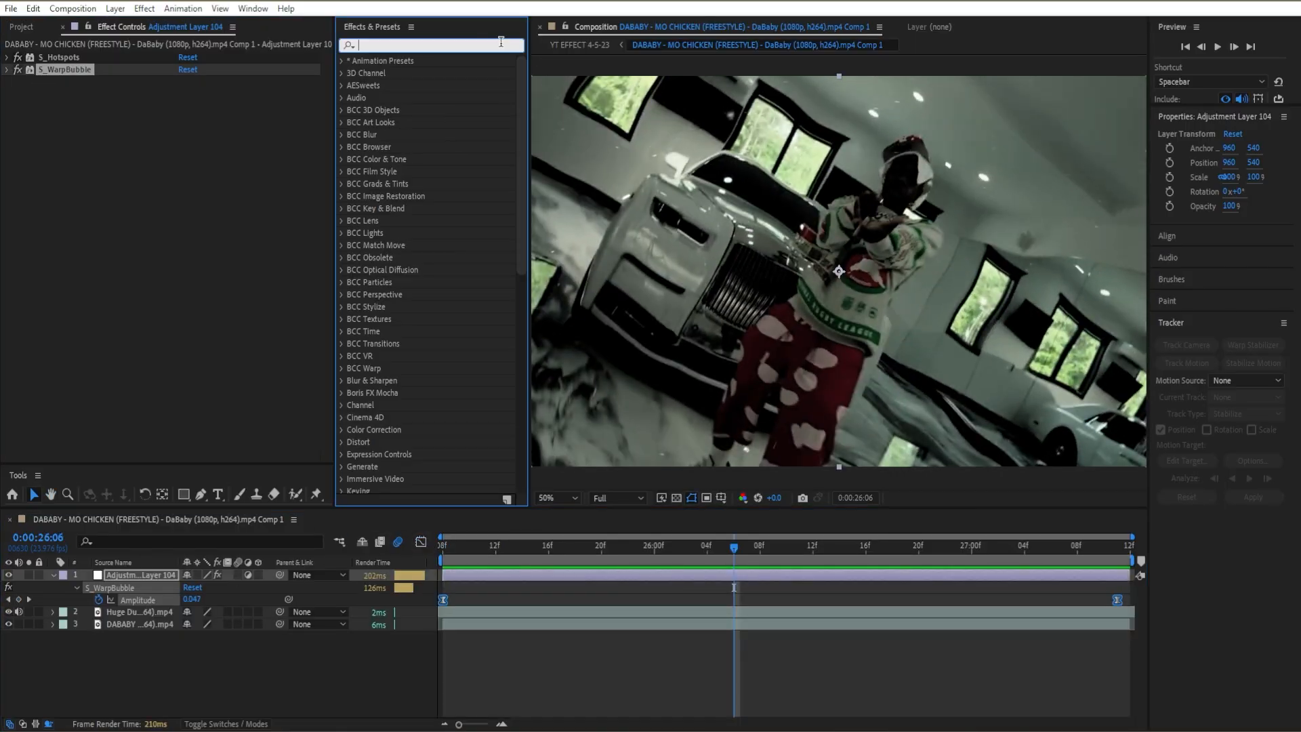
type("S_bu")
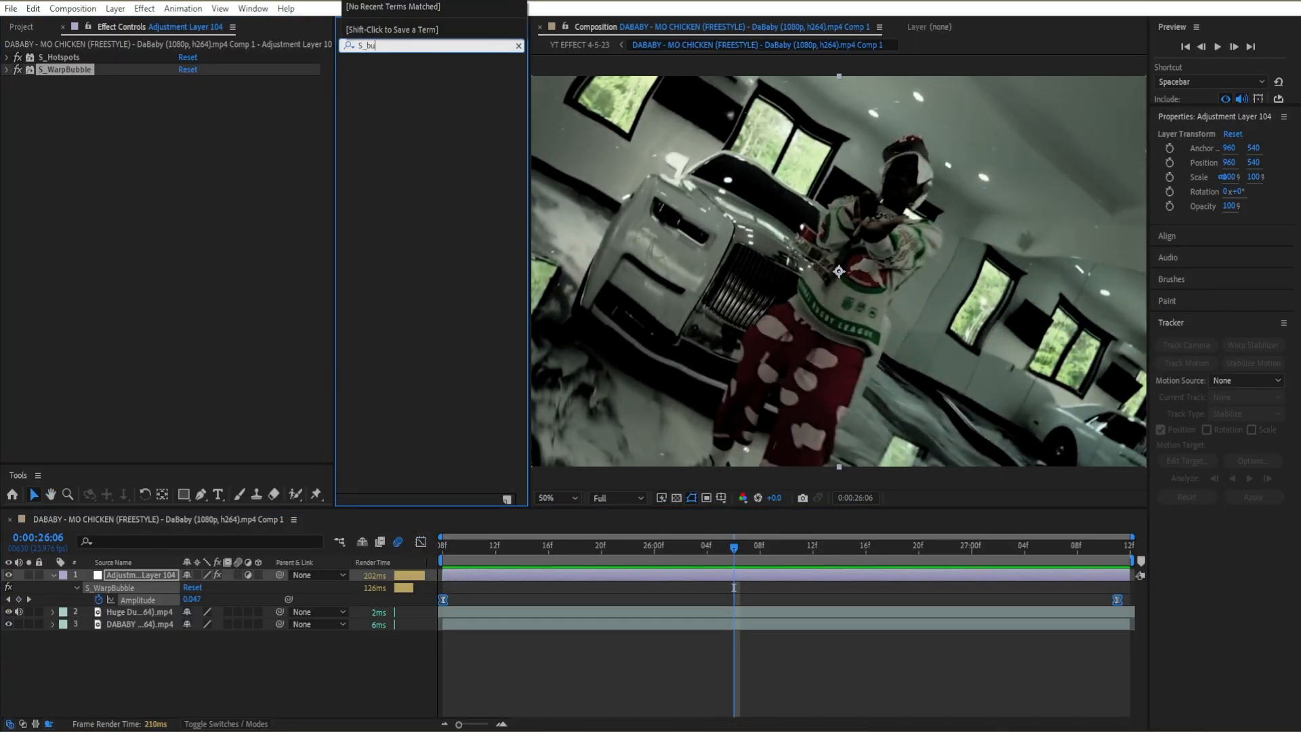
key("BackSpace")
key("BackSpace")
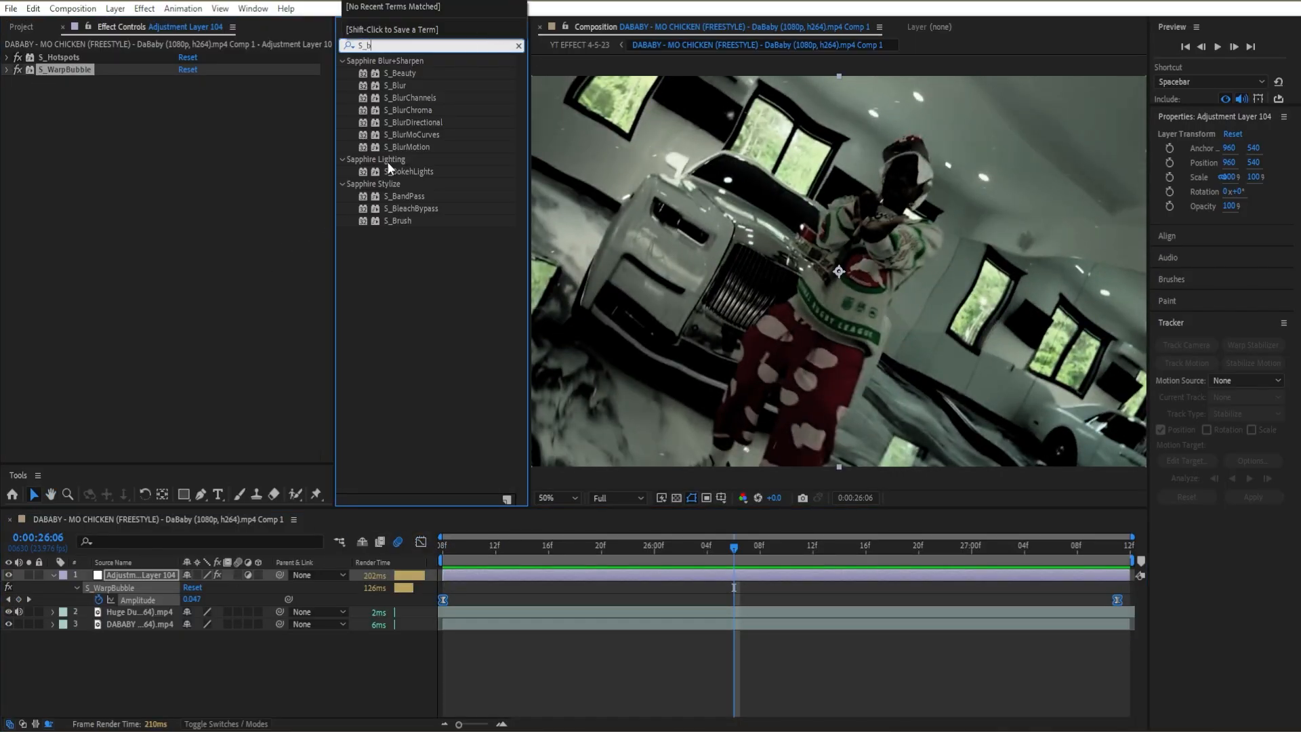
double_click(405, 136)
left_click_drag(498, 546, 422, 555)
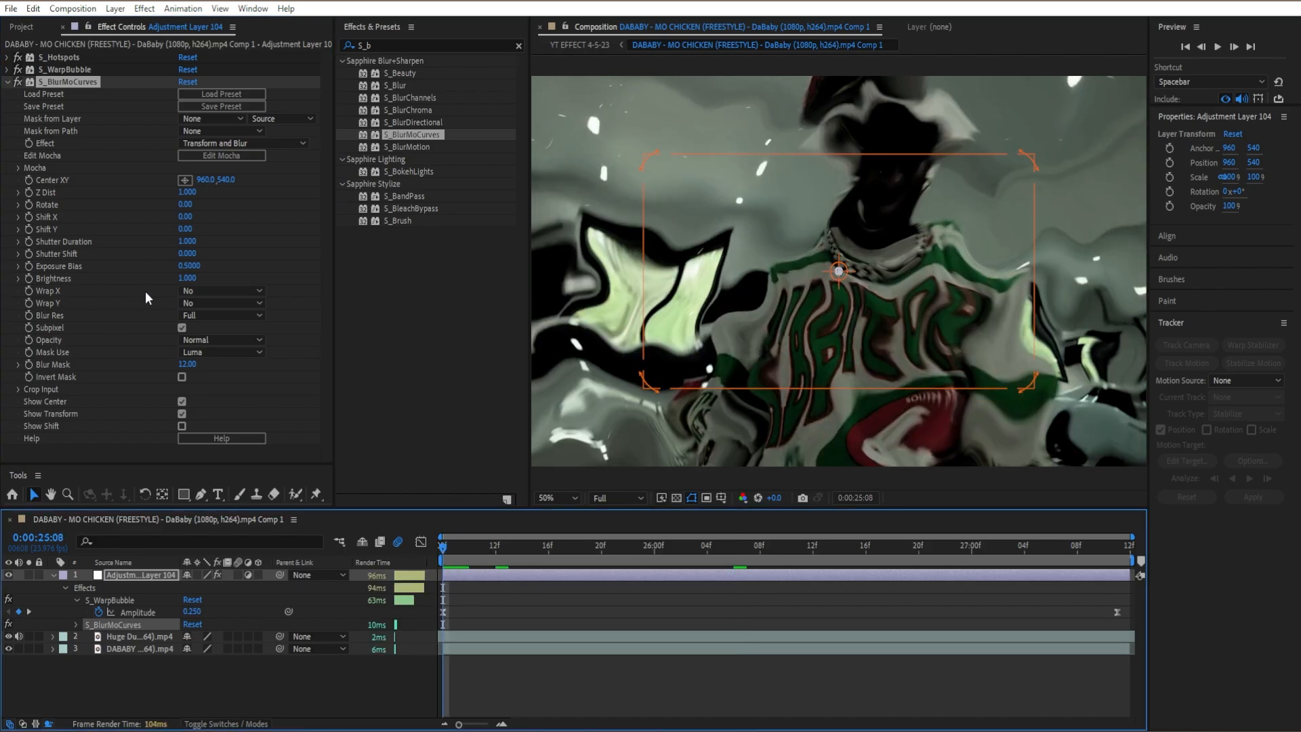
- Set S_BlurMoCurves' Wrap Y to Reflect and its Wrap X to No
left_click(251, 290)
left_click(207, 339)
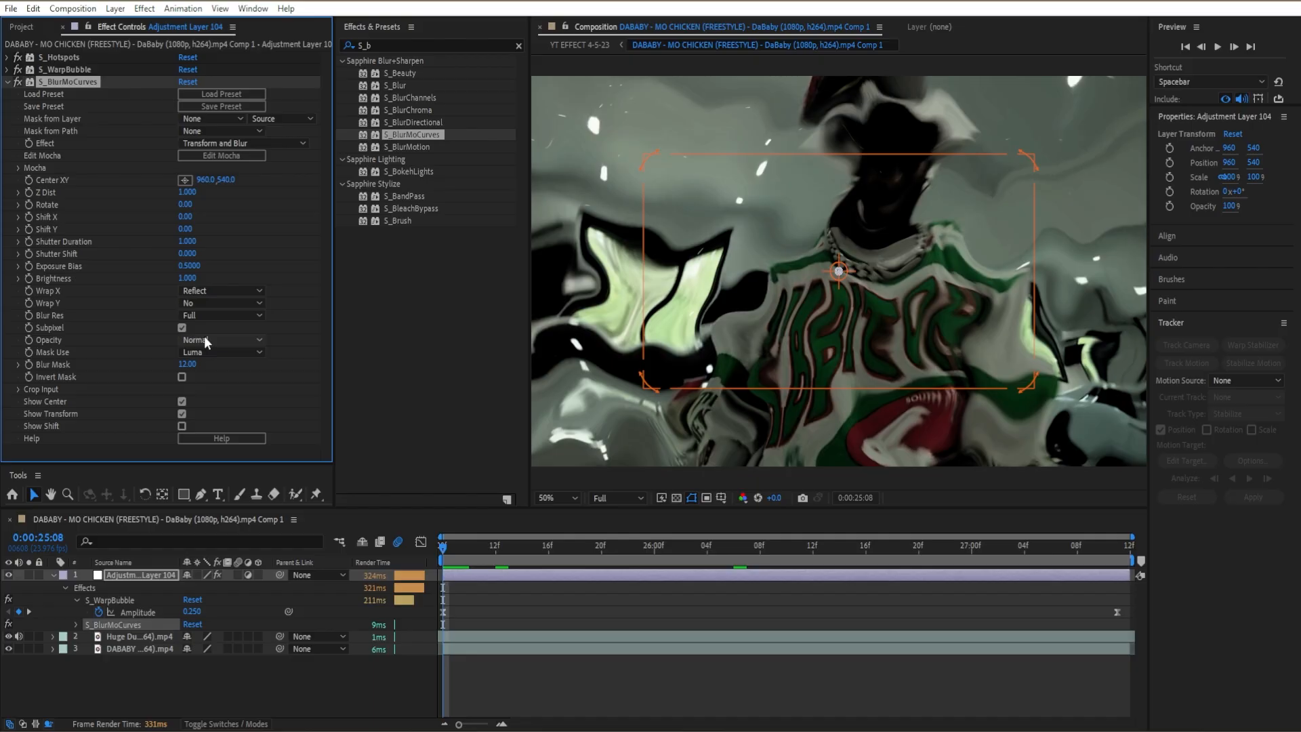
left_click(255, 303)
left_click(245, 351)
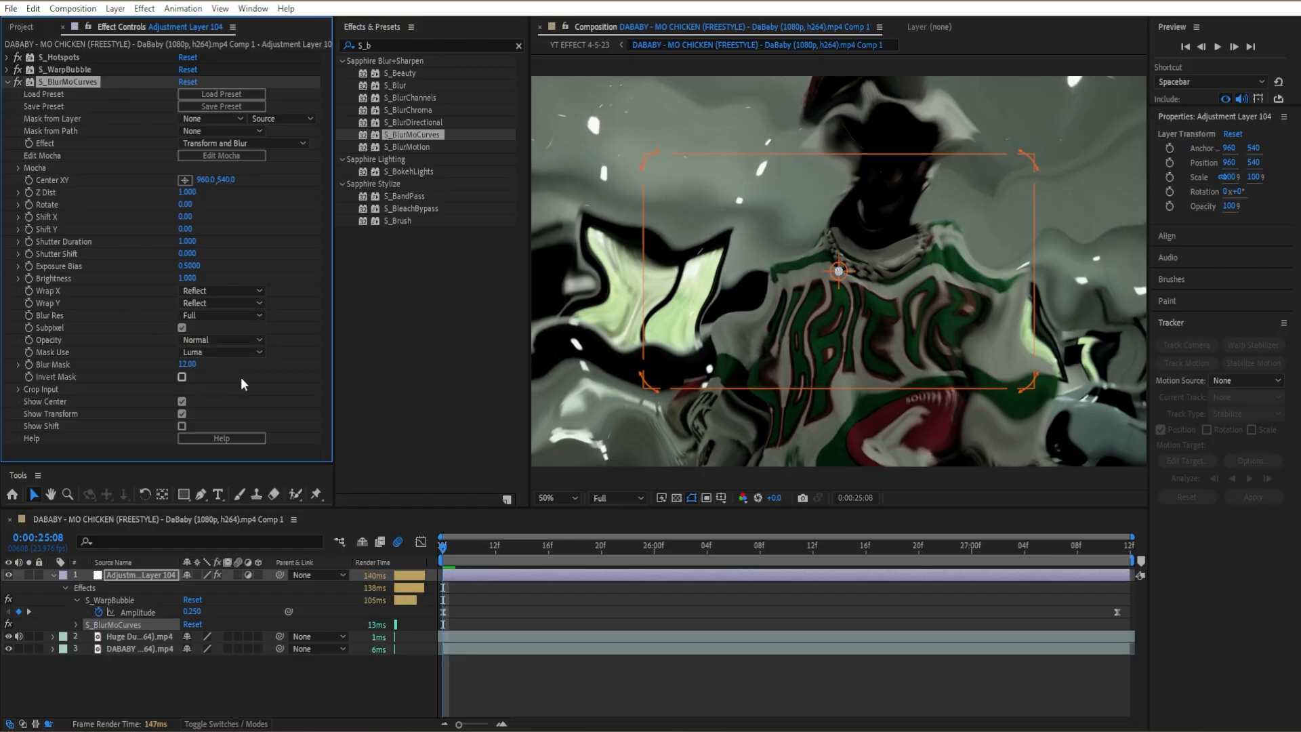
left_click(183, 291)
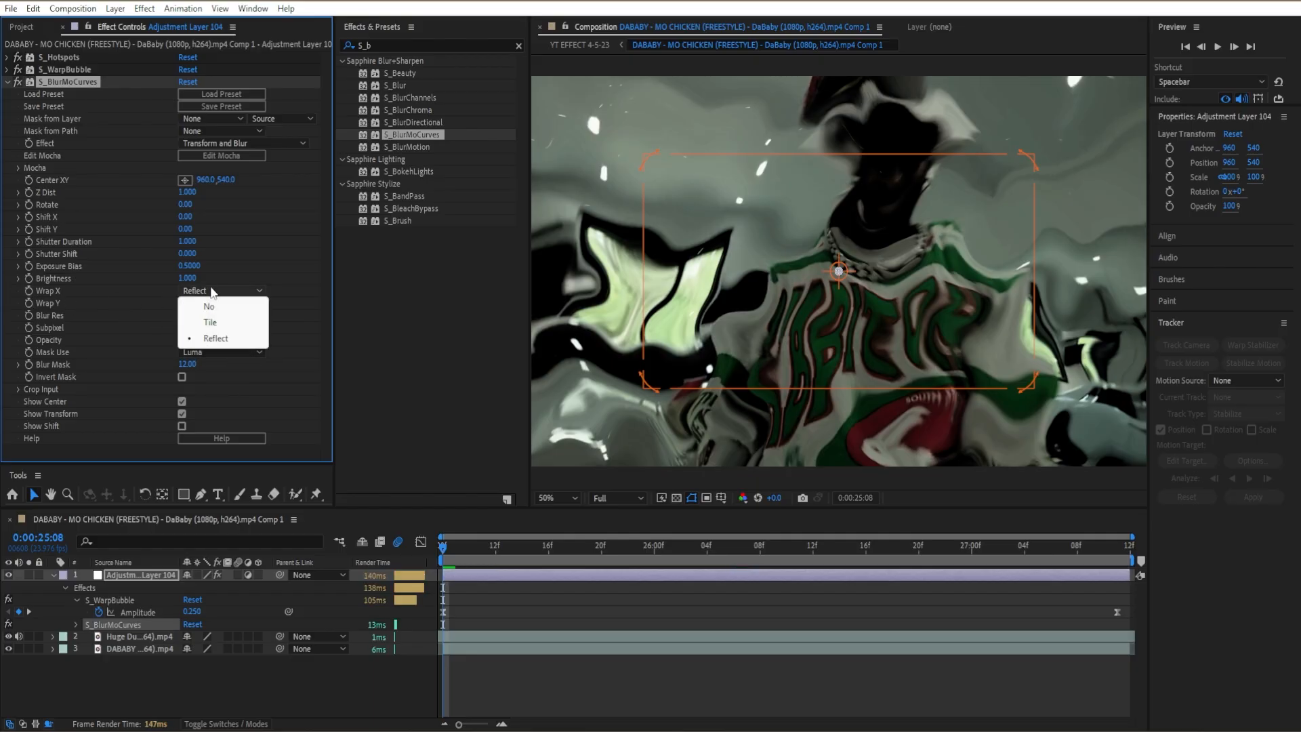
left_click(194, 299)
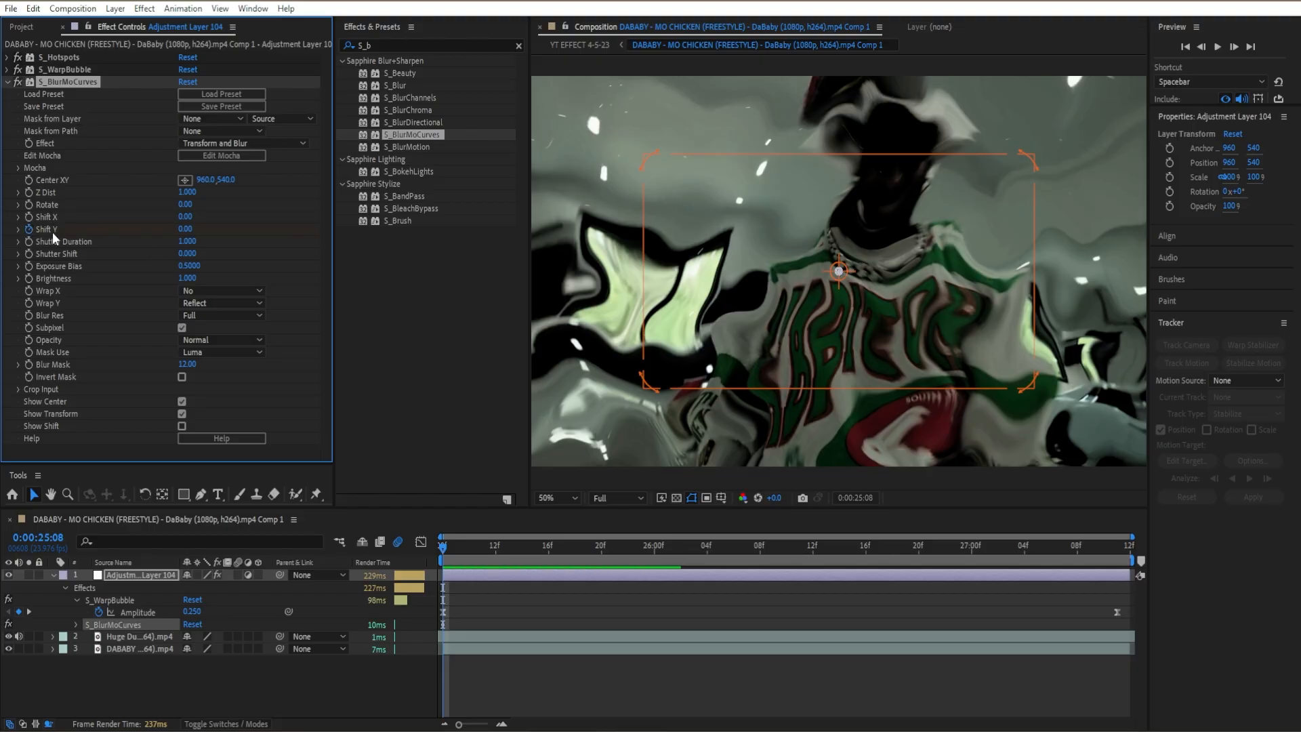
- Keyframe S_BlurMoCurves' Shift Y from 880 at 0:00:25:08 to 0 at 0:00:25:16
left_click_drag(185, 229, 266, 238)
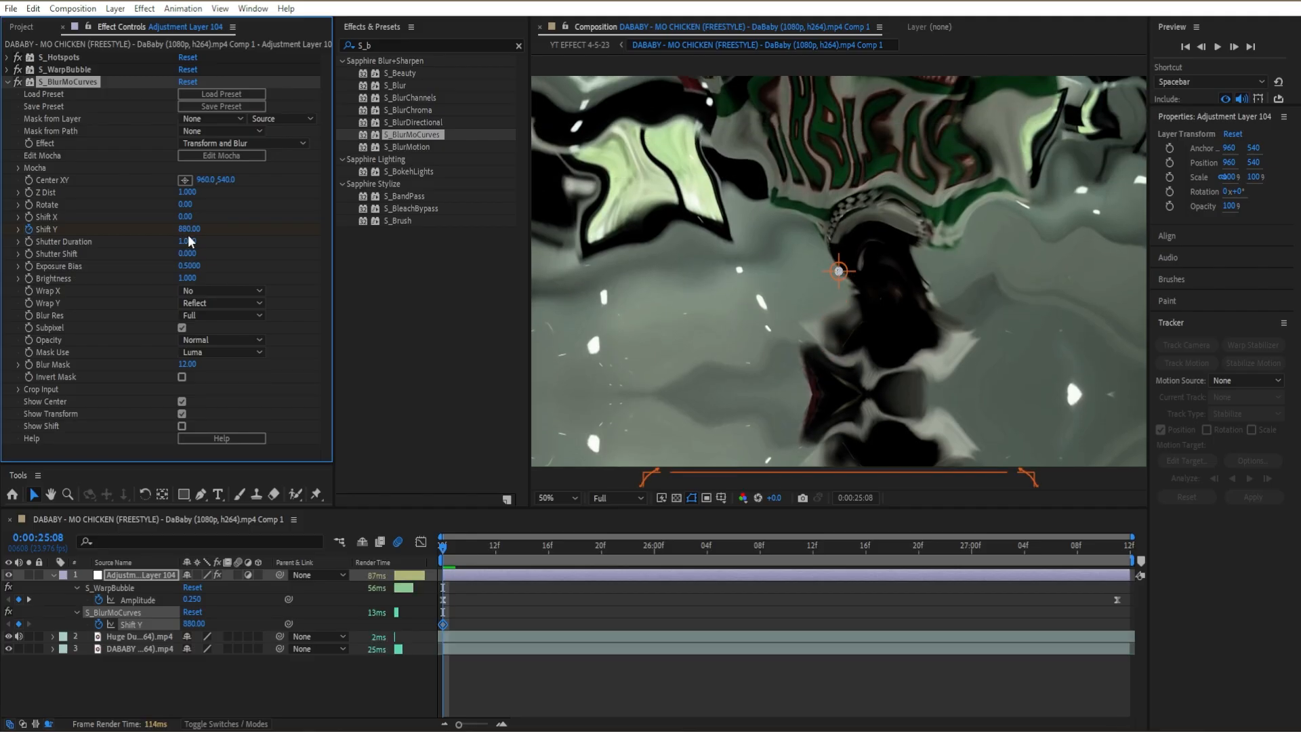
mouse_move(572, 552)
left_mouse_down()
mouse_move(592, 558)
mouse_move(554, 555)
left_mouse_up()
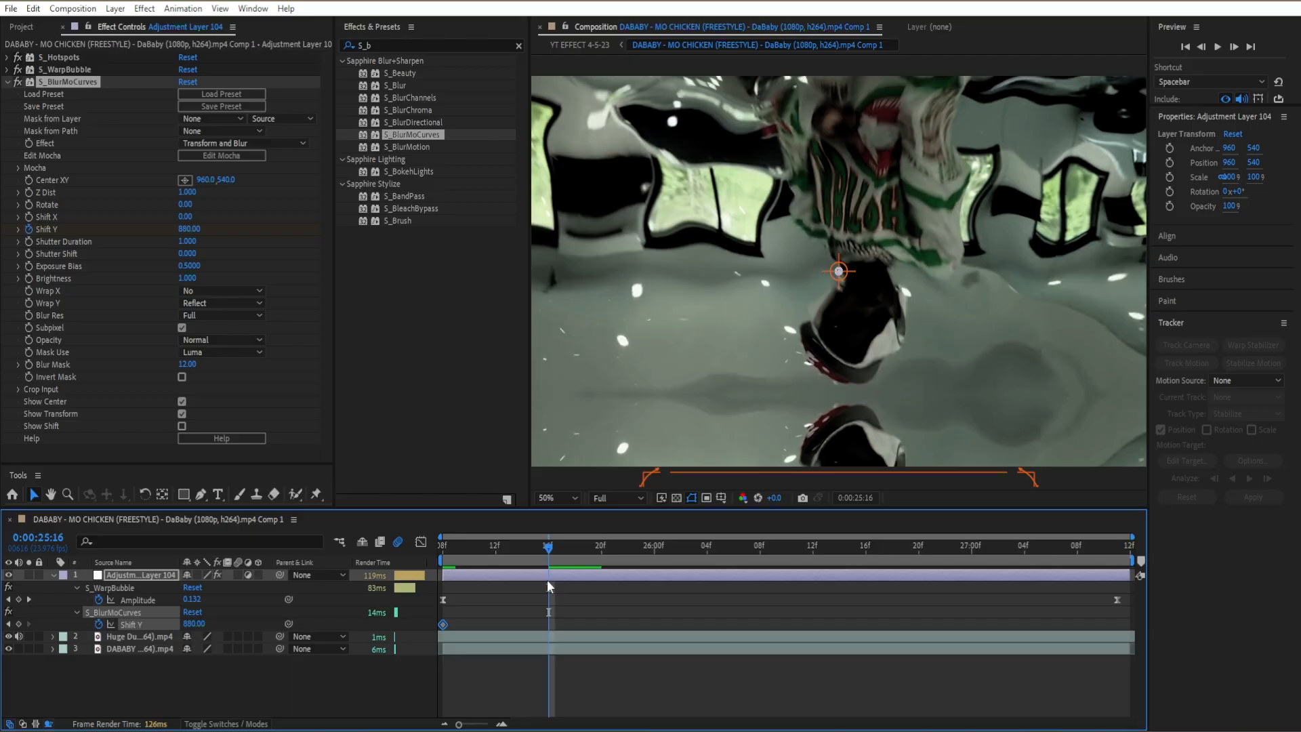
left_click(190, 229)
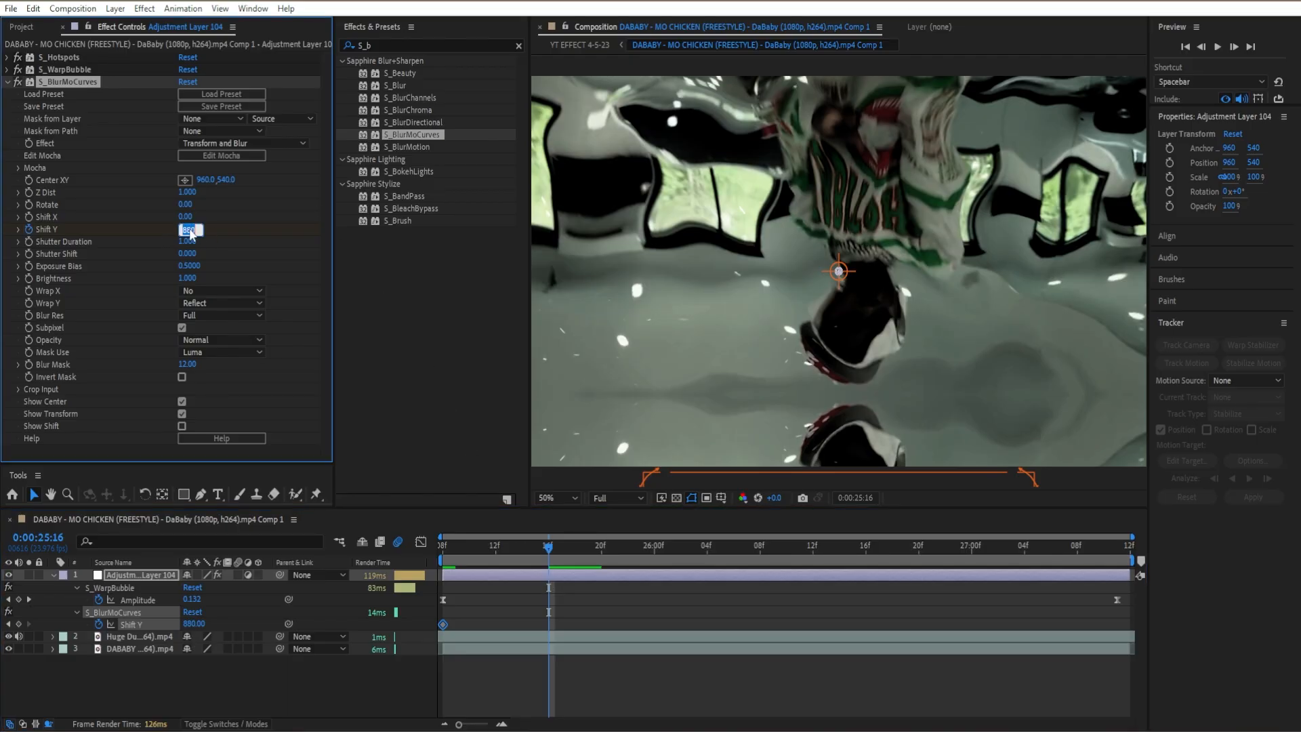
type("0")
key("Return")
- Preview the Shift Y slide and bubble warp from the composition's start
left_click(364, 552)
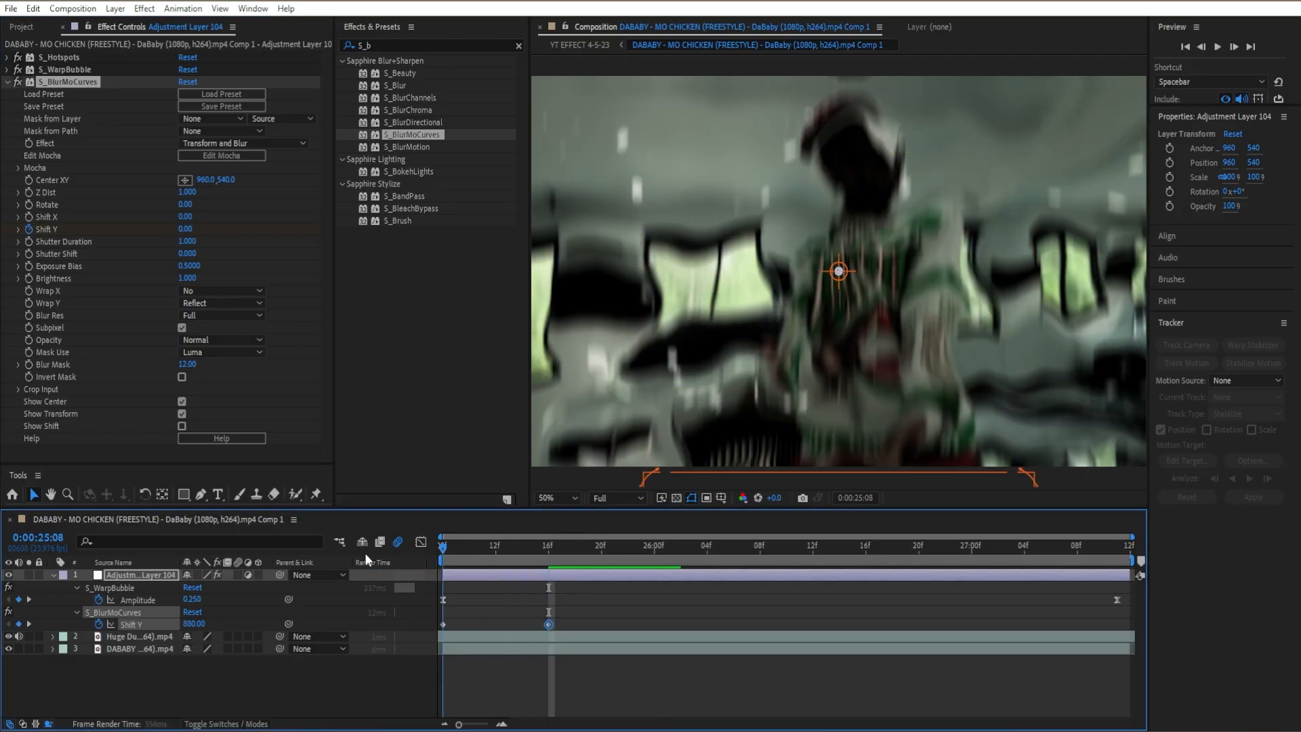
key("Home")
key("space")
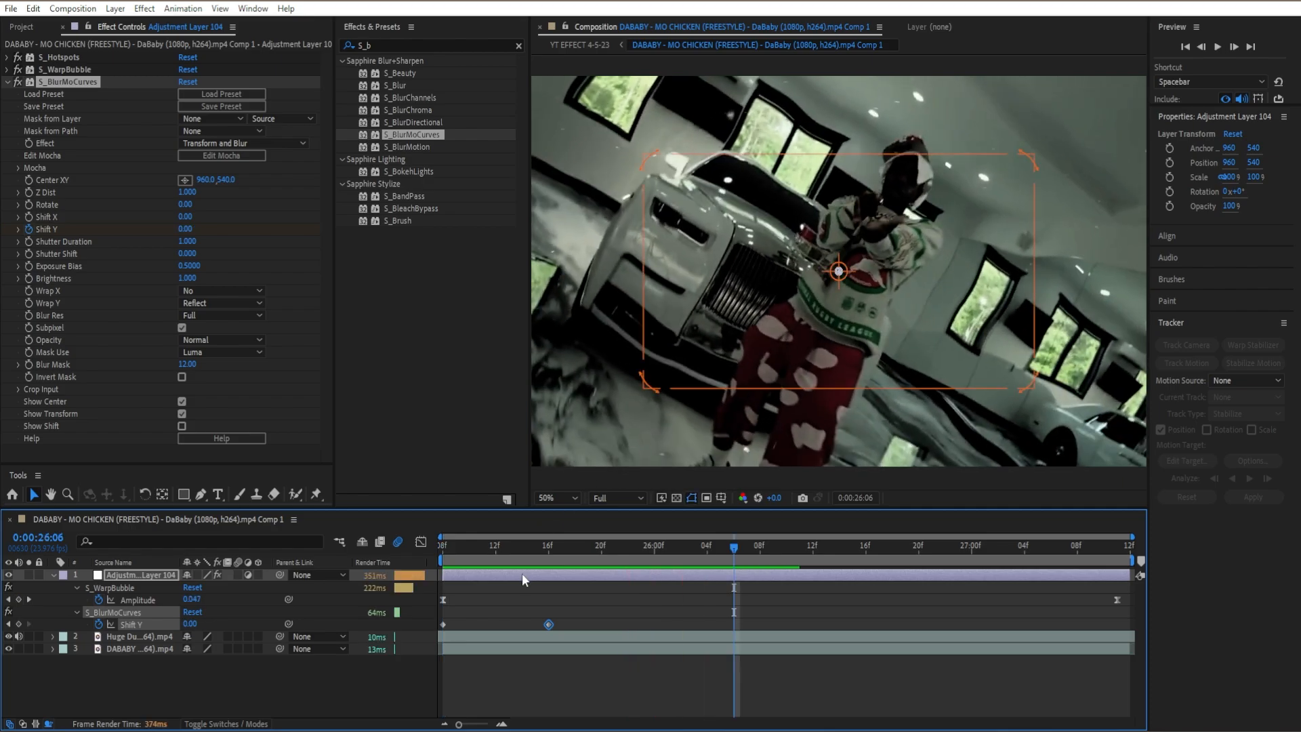
key("space")
key("space")
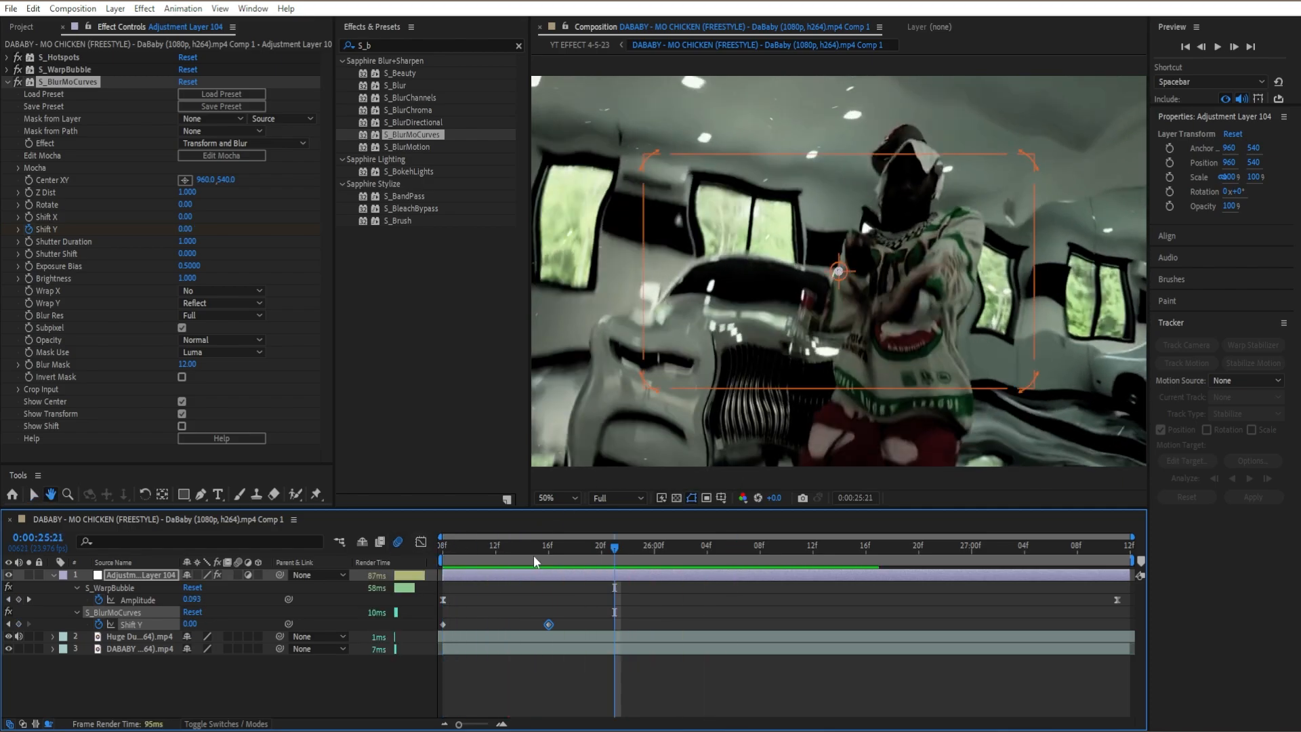
key("space")
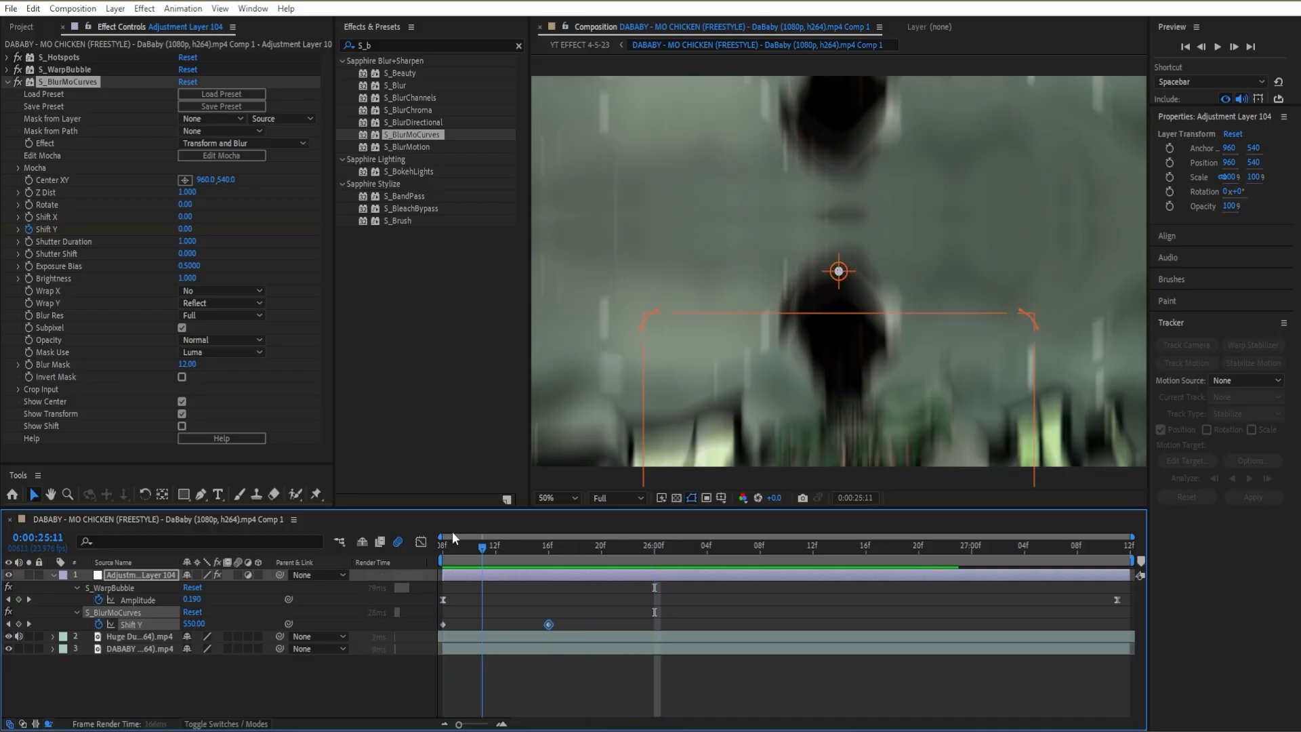
key("space")
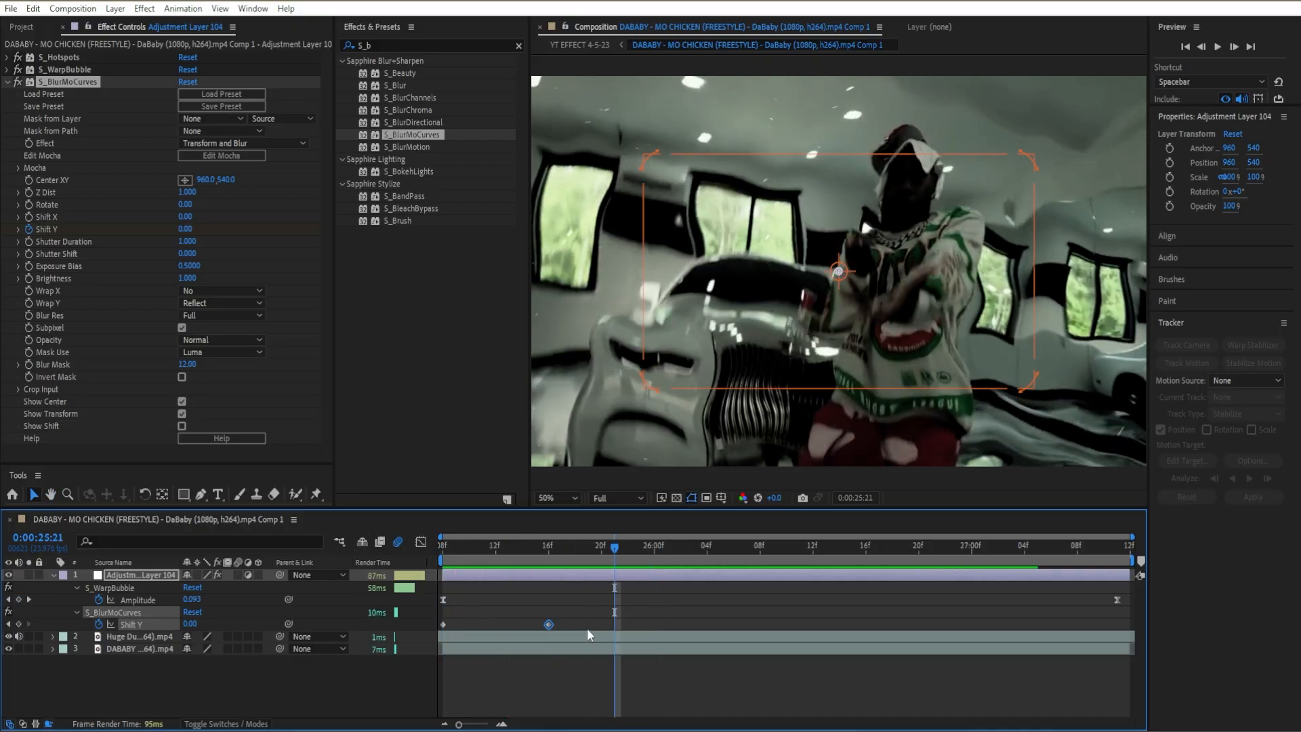
- Ease the Shift Y keyframes and reshape their speed graph into a very fast start with a long, gradual slowdown
key("F9")
left_click(424, 543)
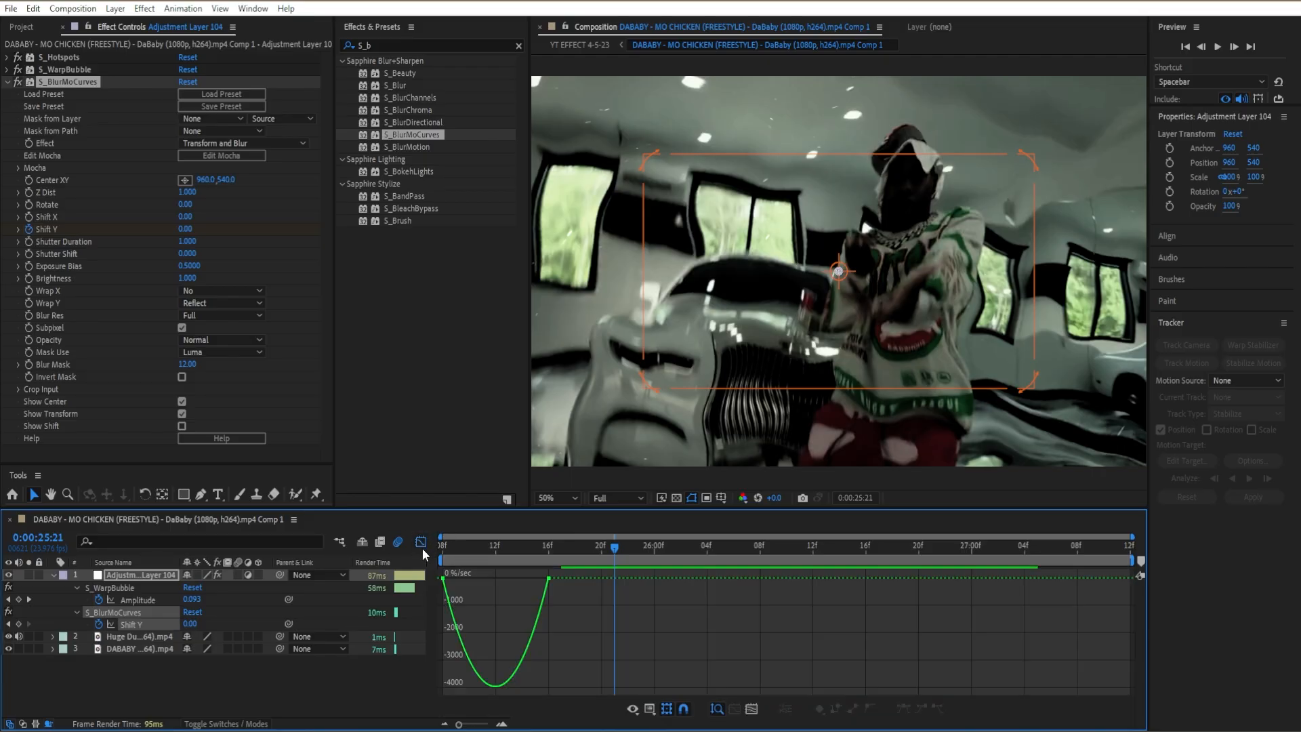
left_click(448, 592)
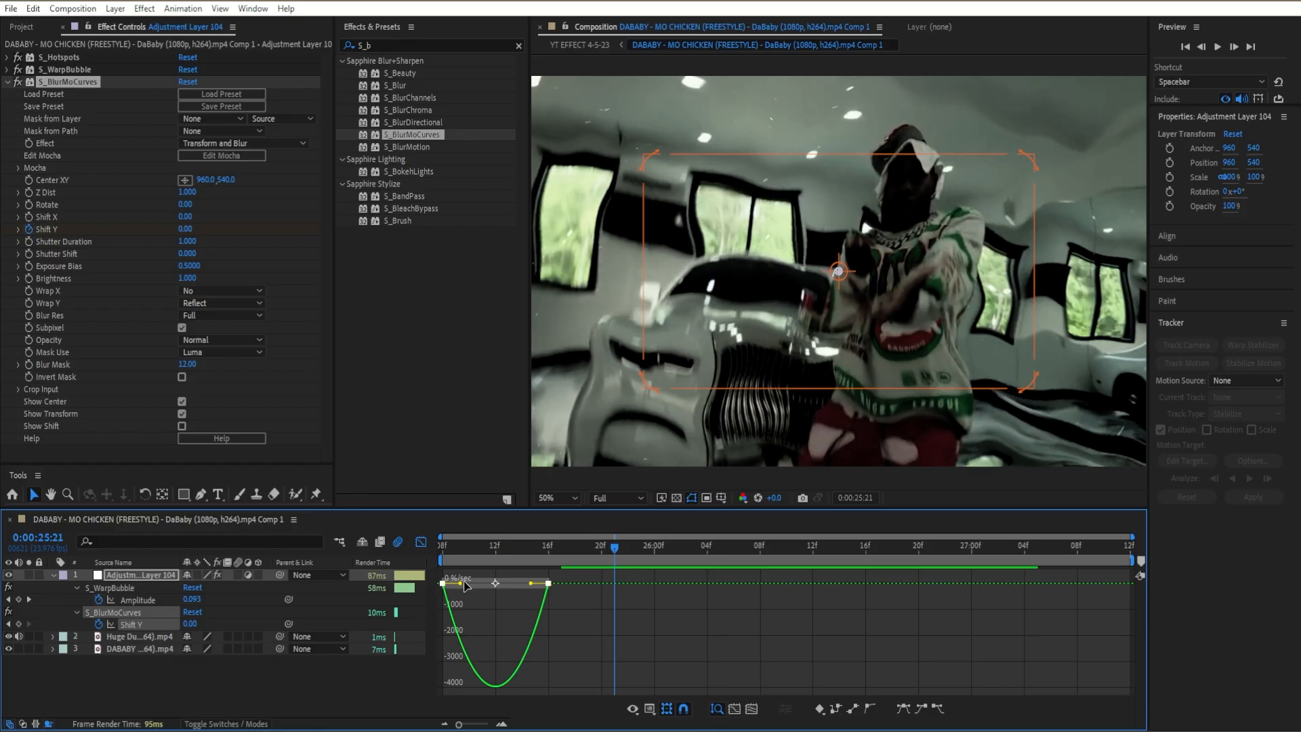
left_click_drag(462, 584, 444, 584)
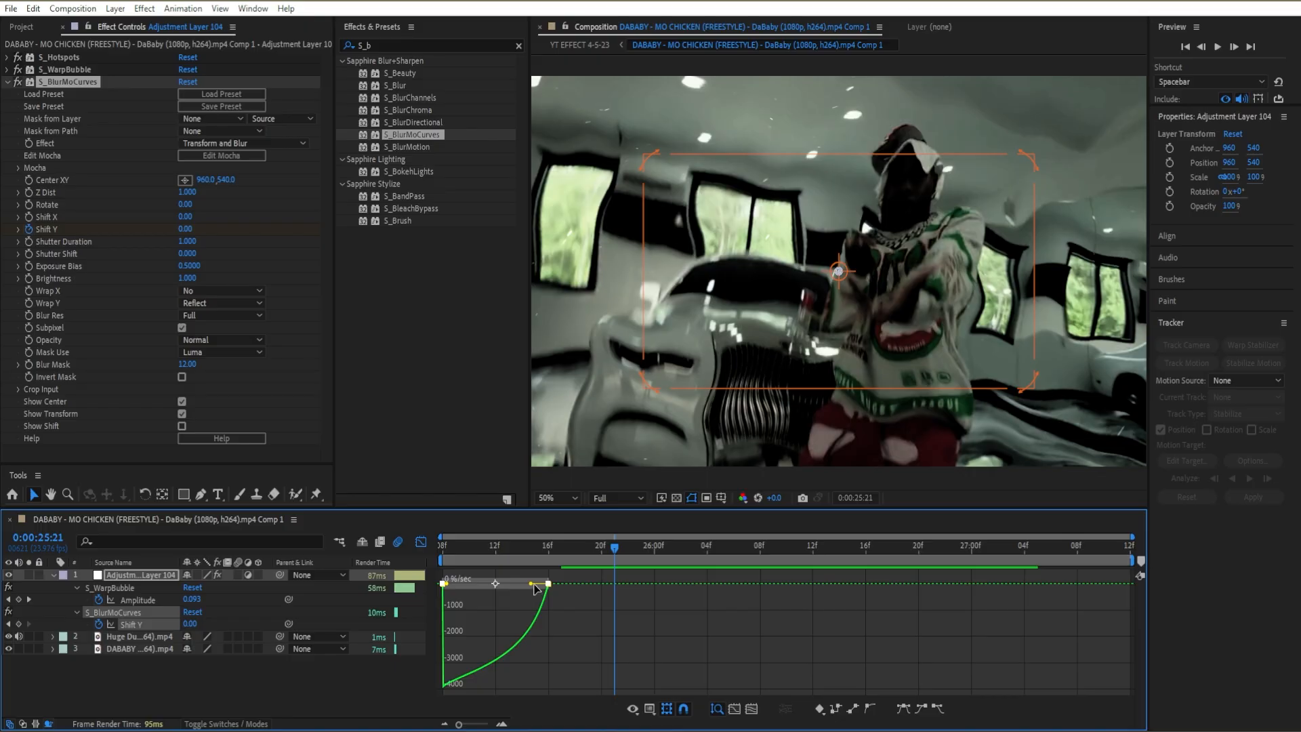
left_click_drag(532, 584, 480, 584)
- Preview the eased vertical slide from the composition's start
left_click_drag(526, 547, 412, 544)
key("space")
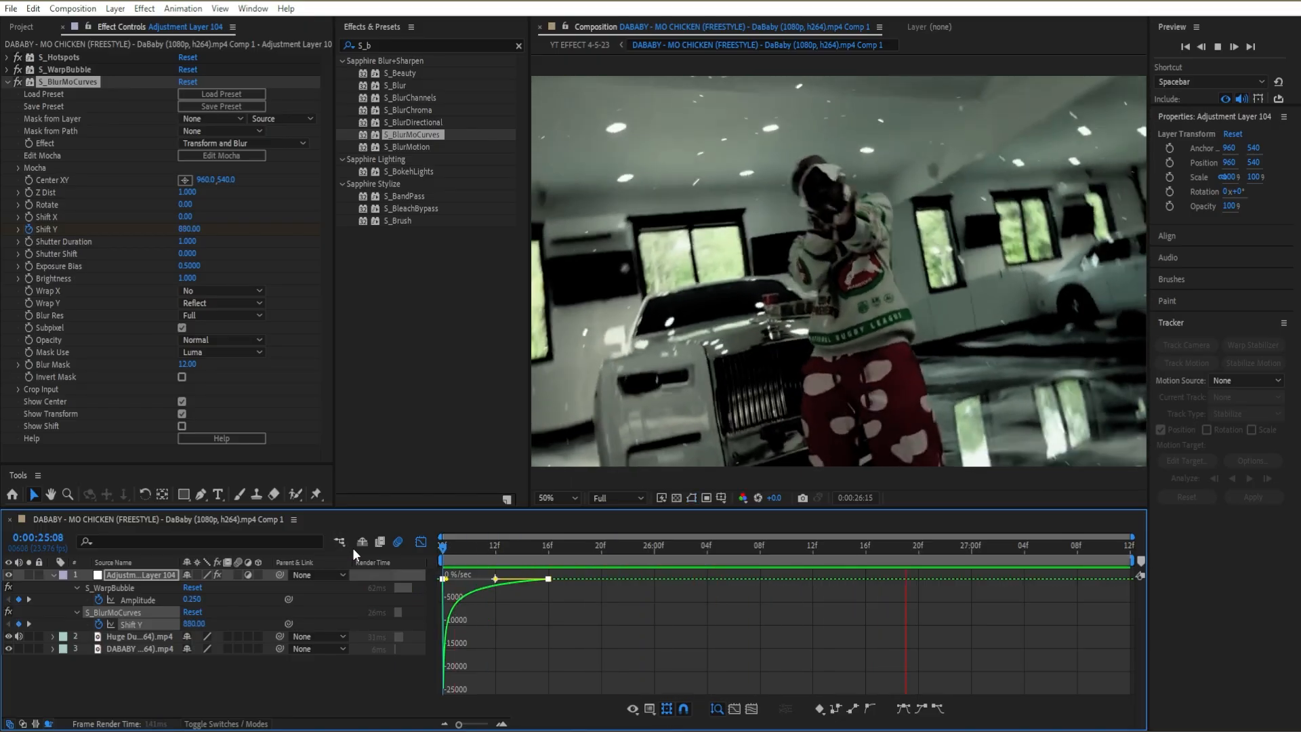
key("space")
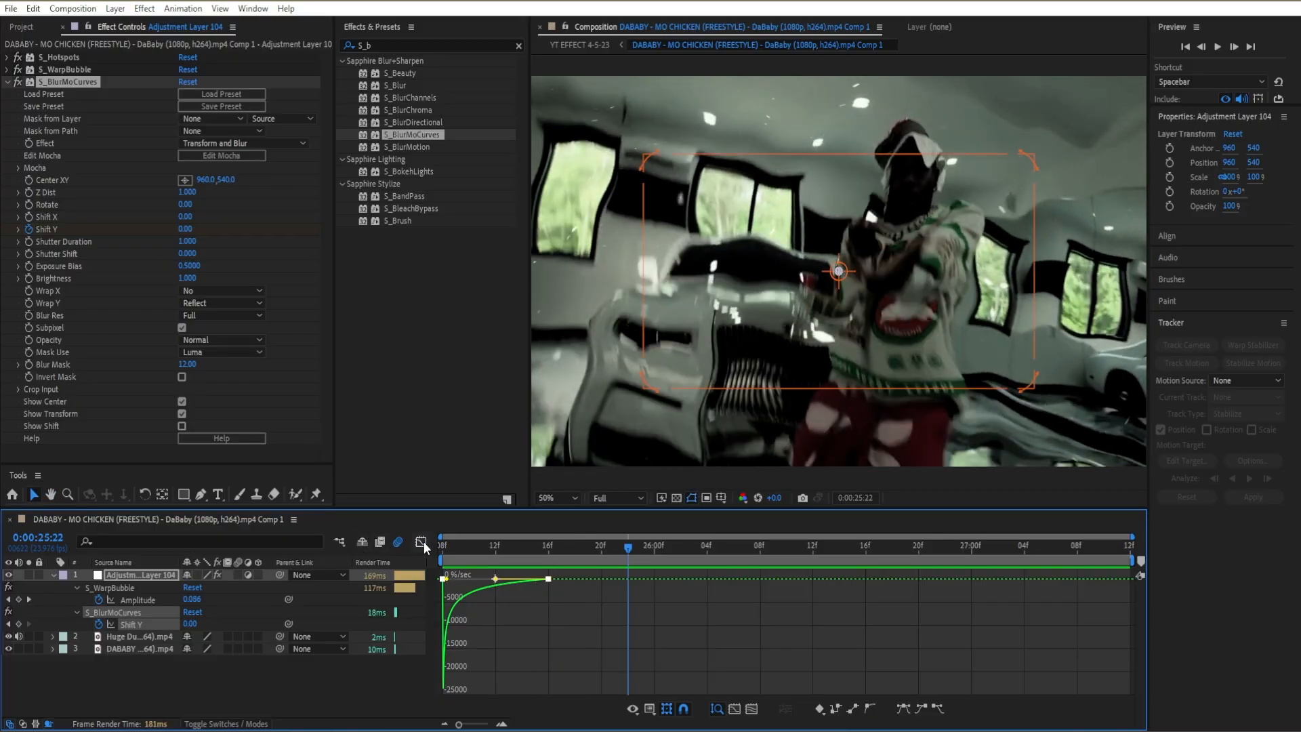
- Move the ending Shift Y keyframe to 0:00:25:19 and preview the slower slide, finishing back at the composition's start
left_click(421, 542)
left_click_drag(547, 624, 589, 625)
key("space")
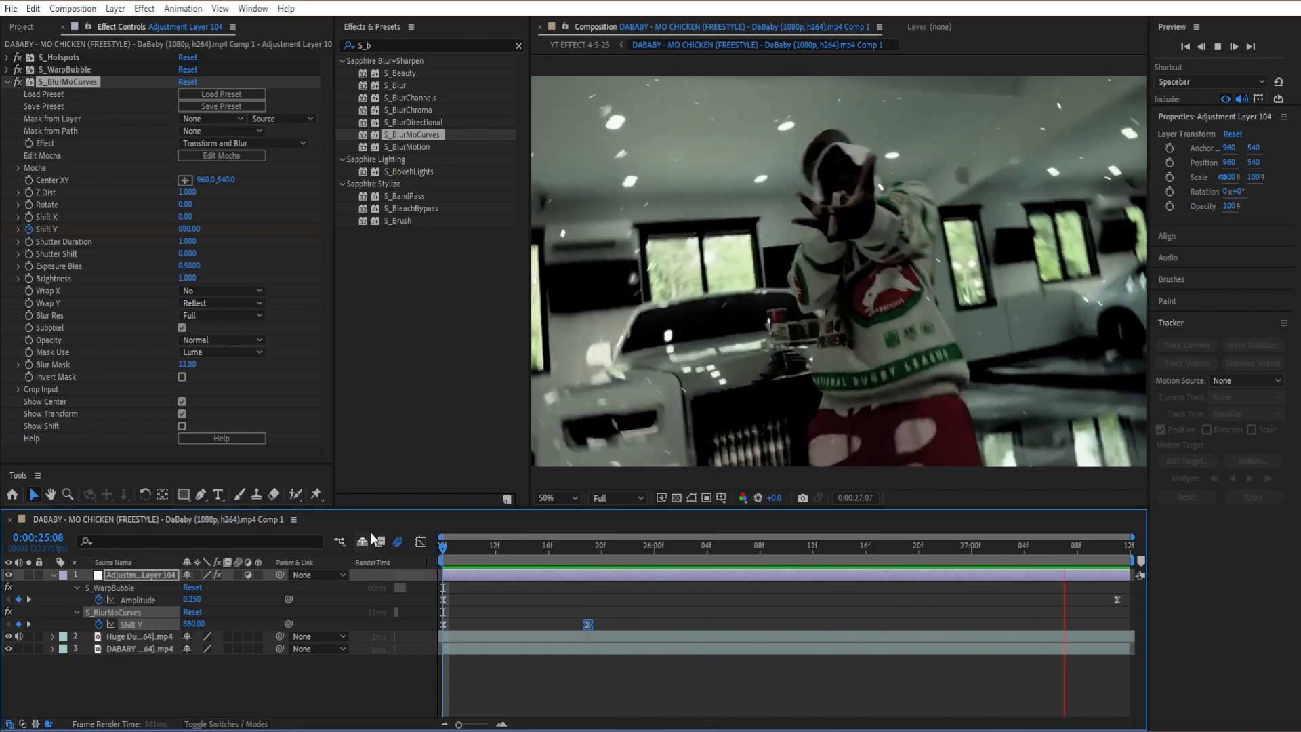
key("space")
left_click_drag(540, 548, 443, 545)
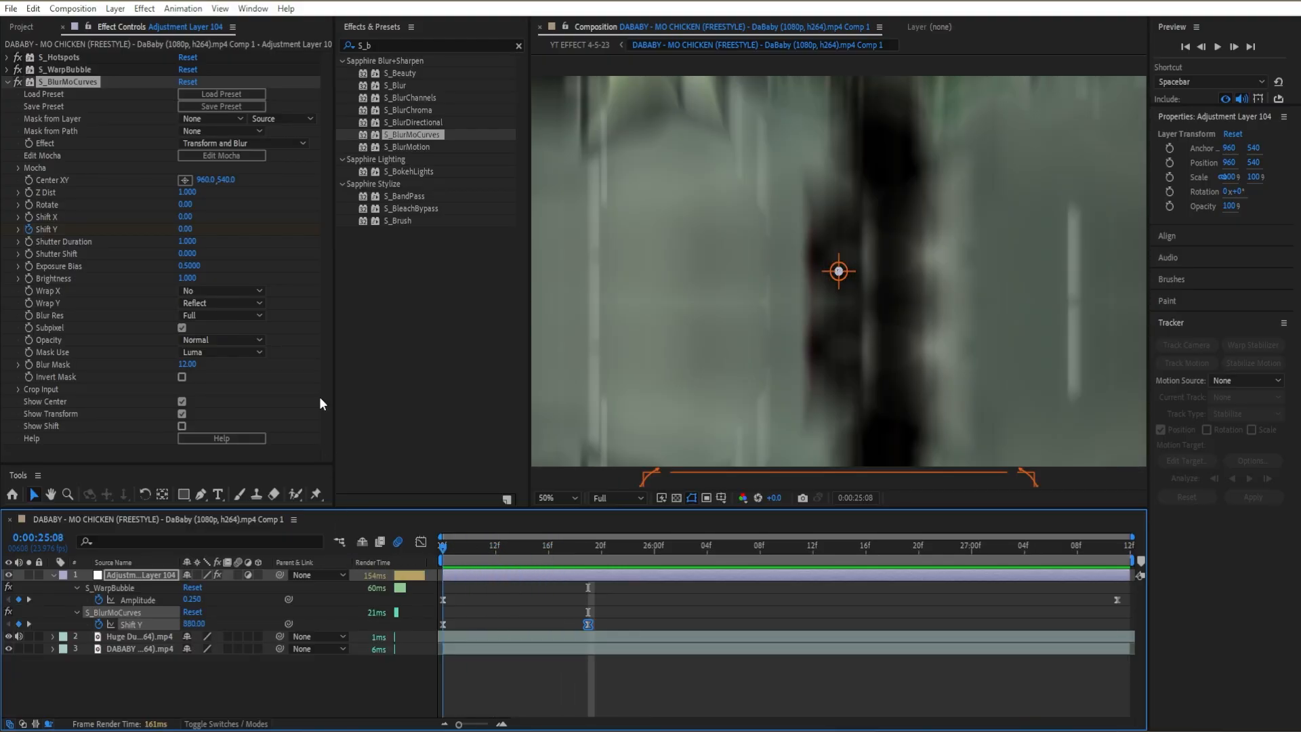
- Set S_BlurMoCurves' Wrap X to Reflect, and clear Shift Y's keyframes and value in favour of an animated Shift X
left_click(244, 291)
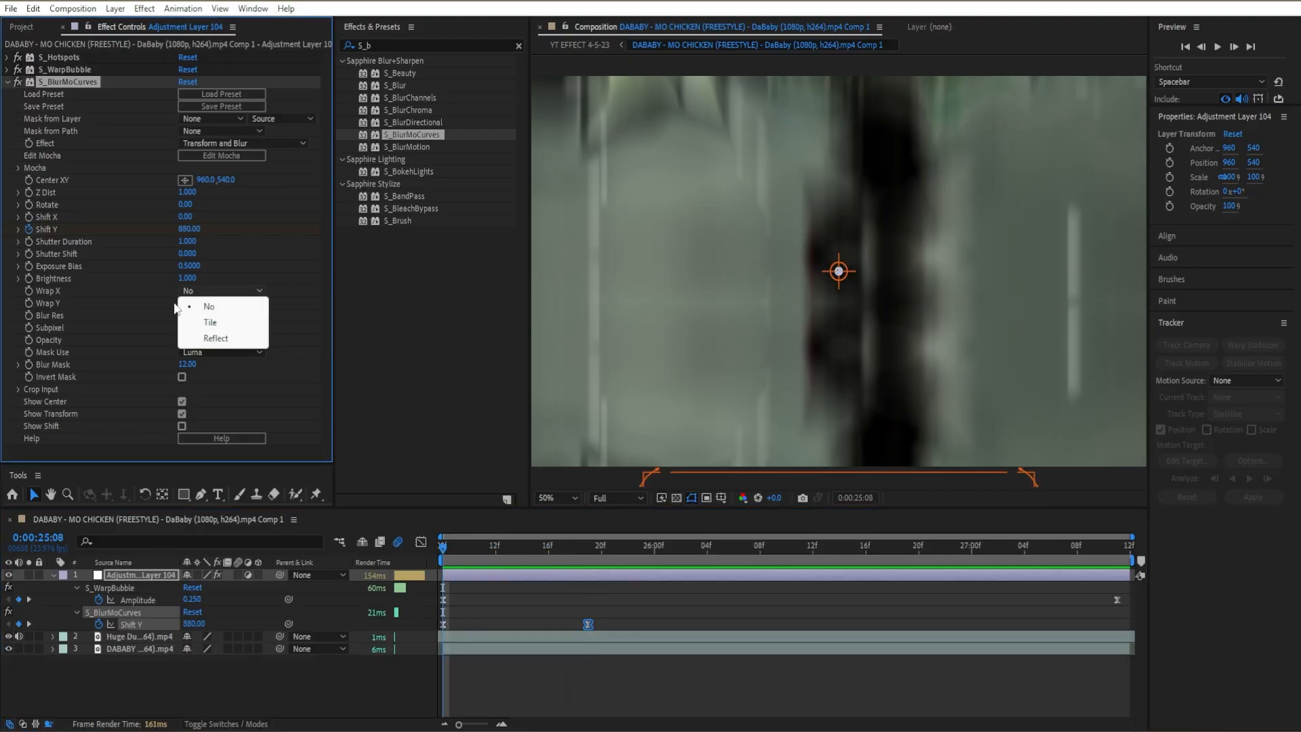
left_click(230, 339)
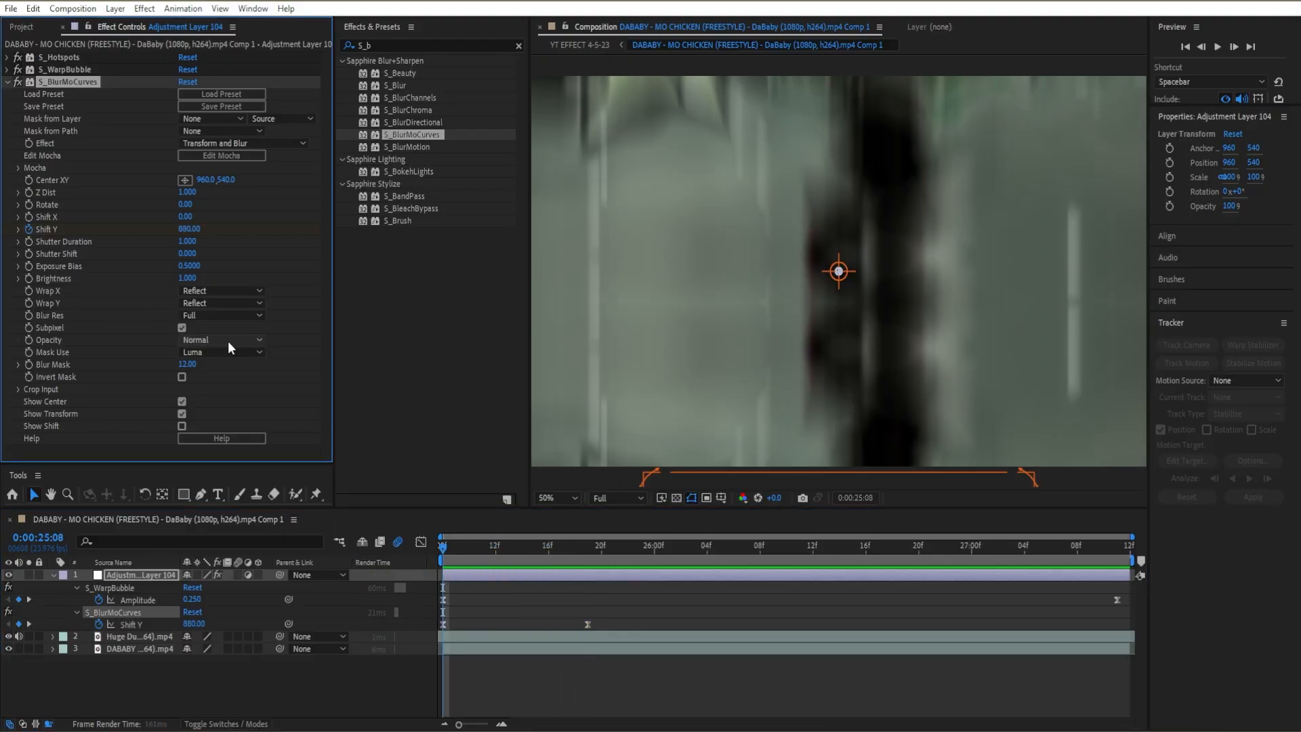
left_click(27, 225)
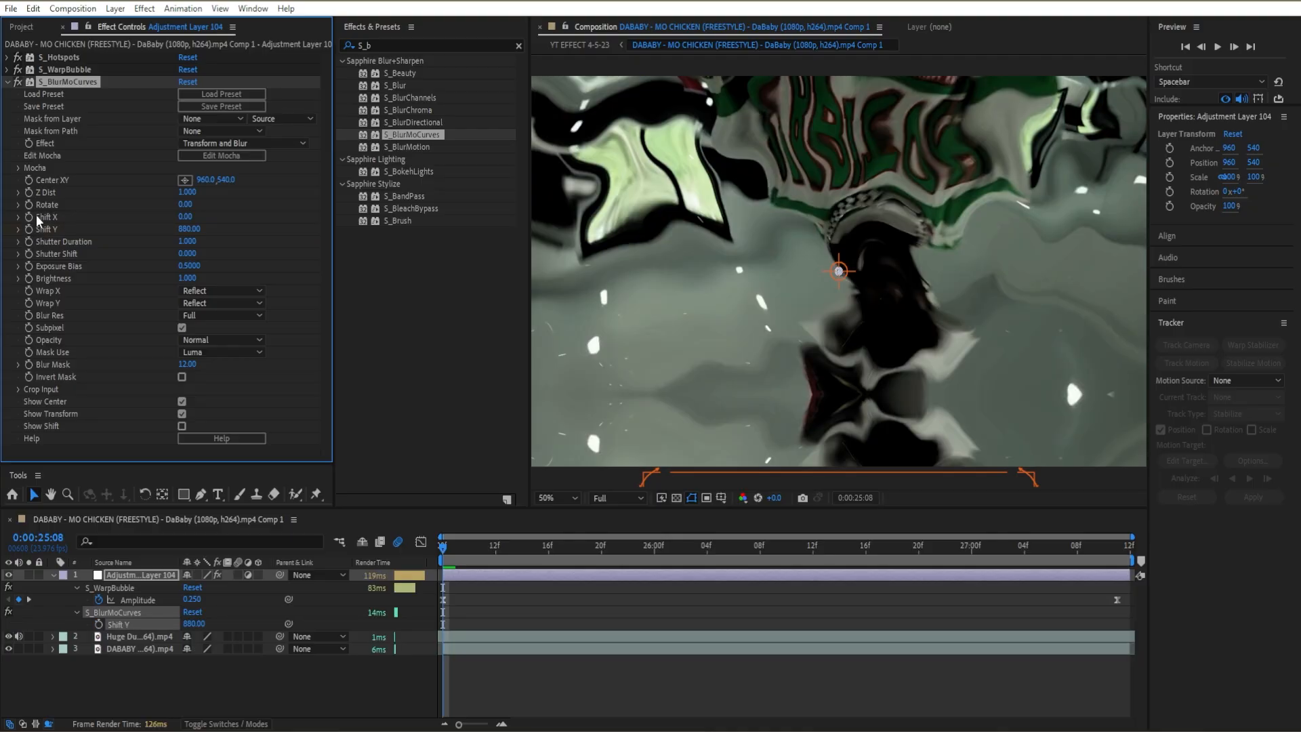
right_click(193, 229)
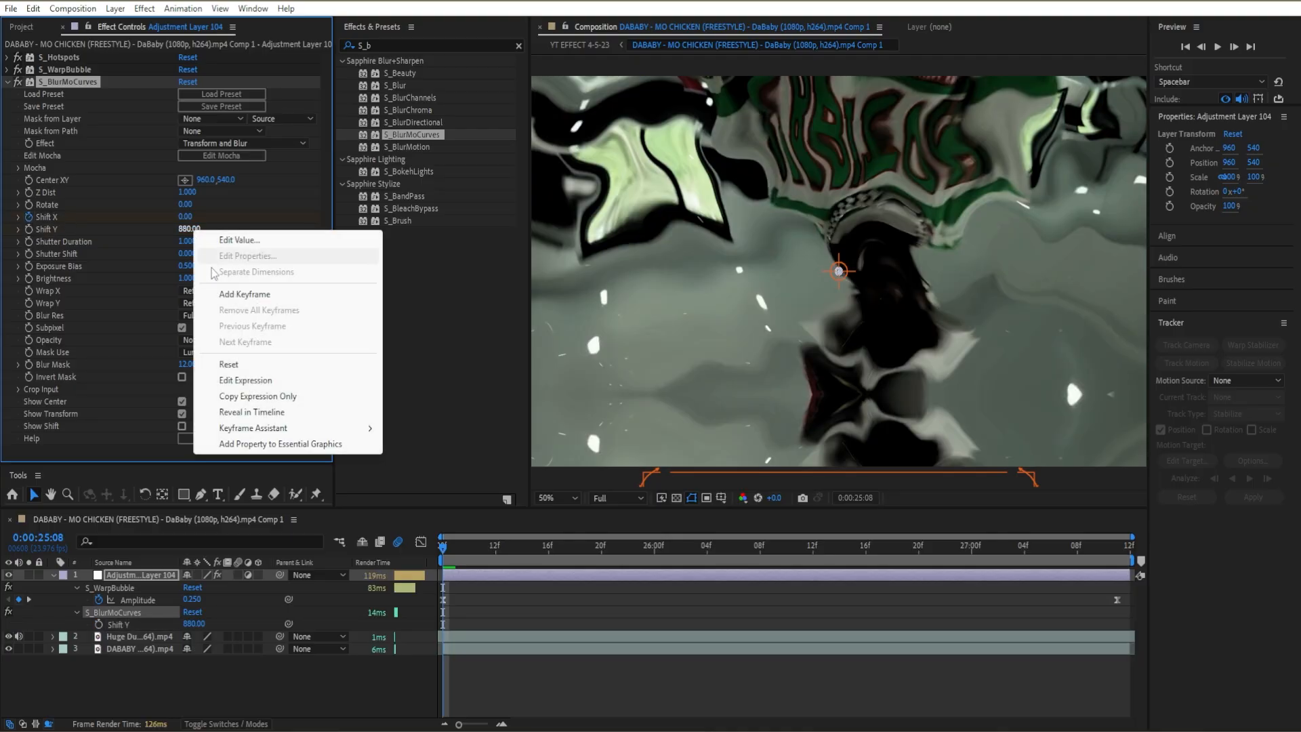
left_click(245, 365)
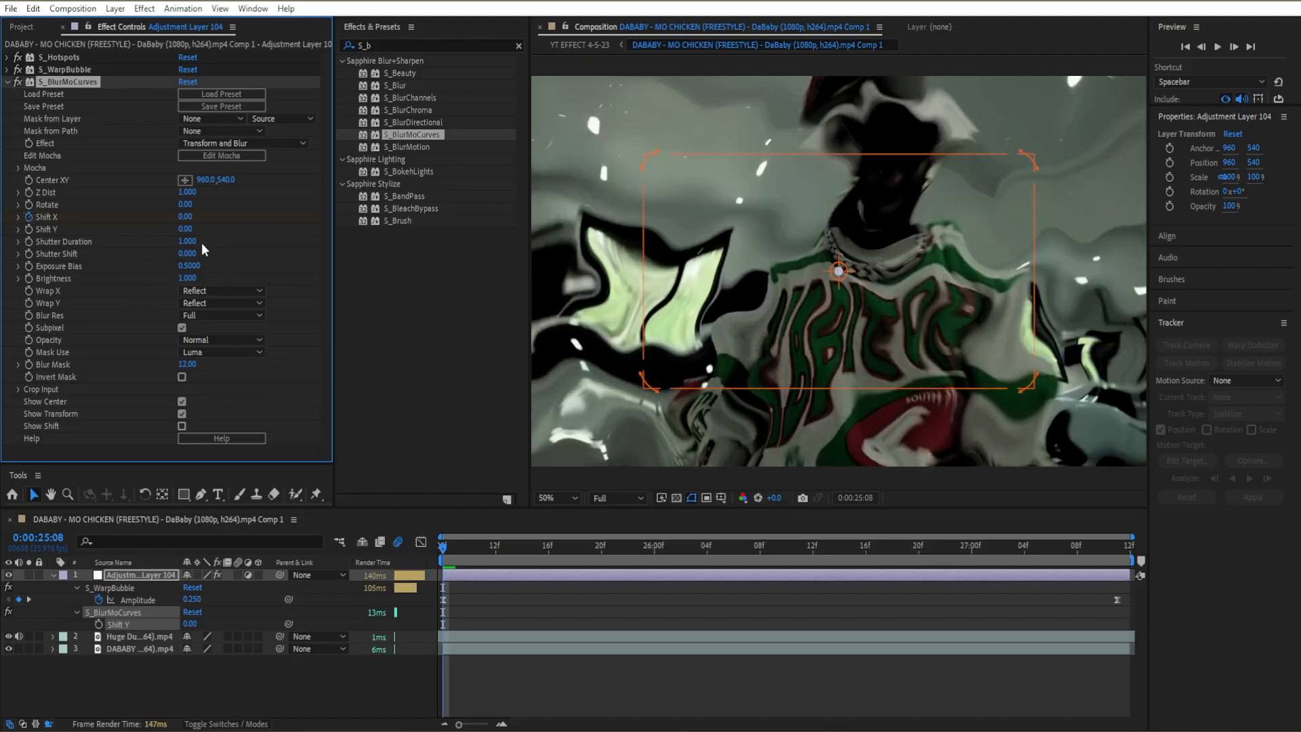
- Keyframe S_BlurMoCurves' Shift X from 1540 at 0:00:25:08 to 0 at 0:00:25:18
left_click_drag(185, 217, 298, 231)
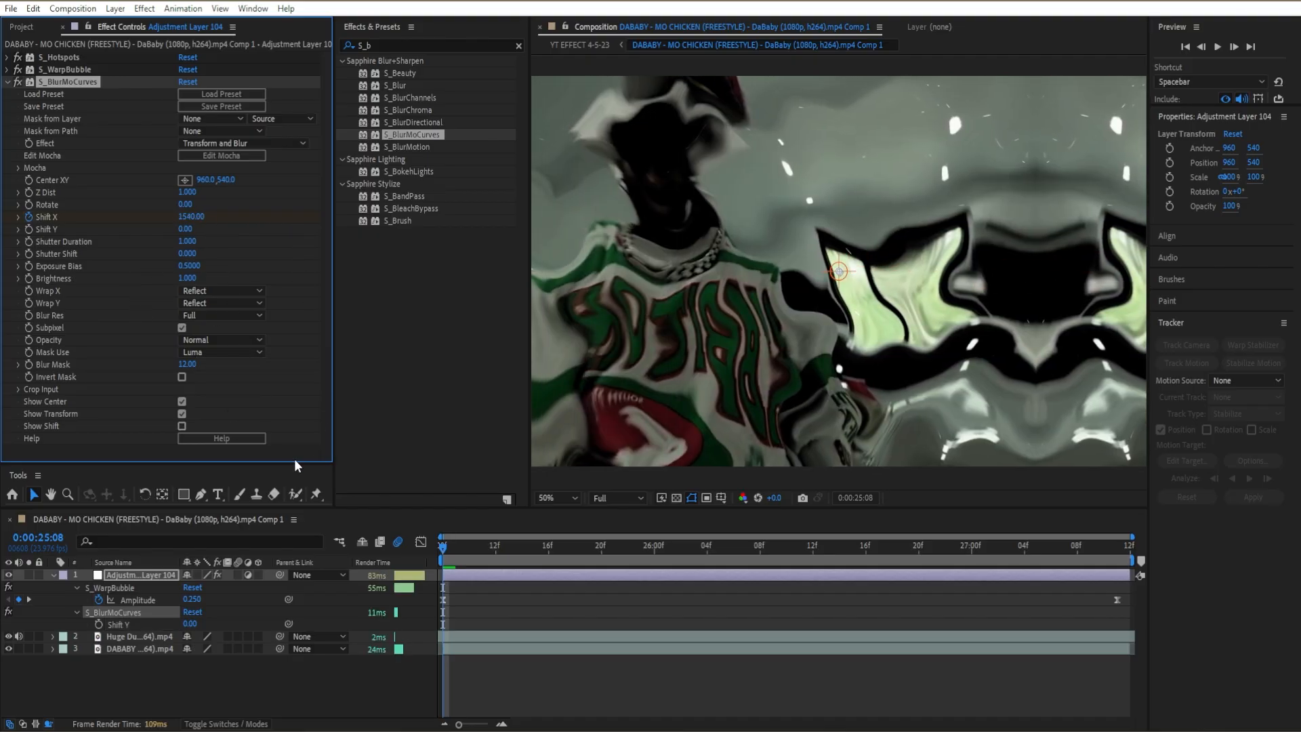
key("u")
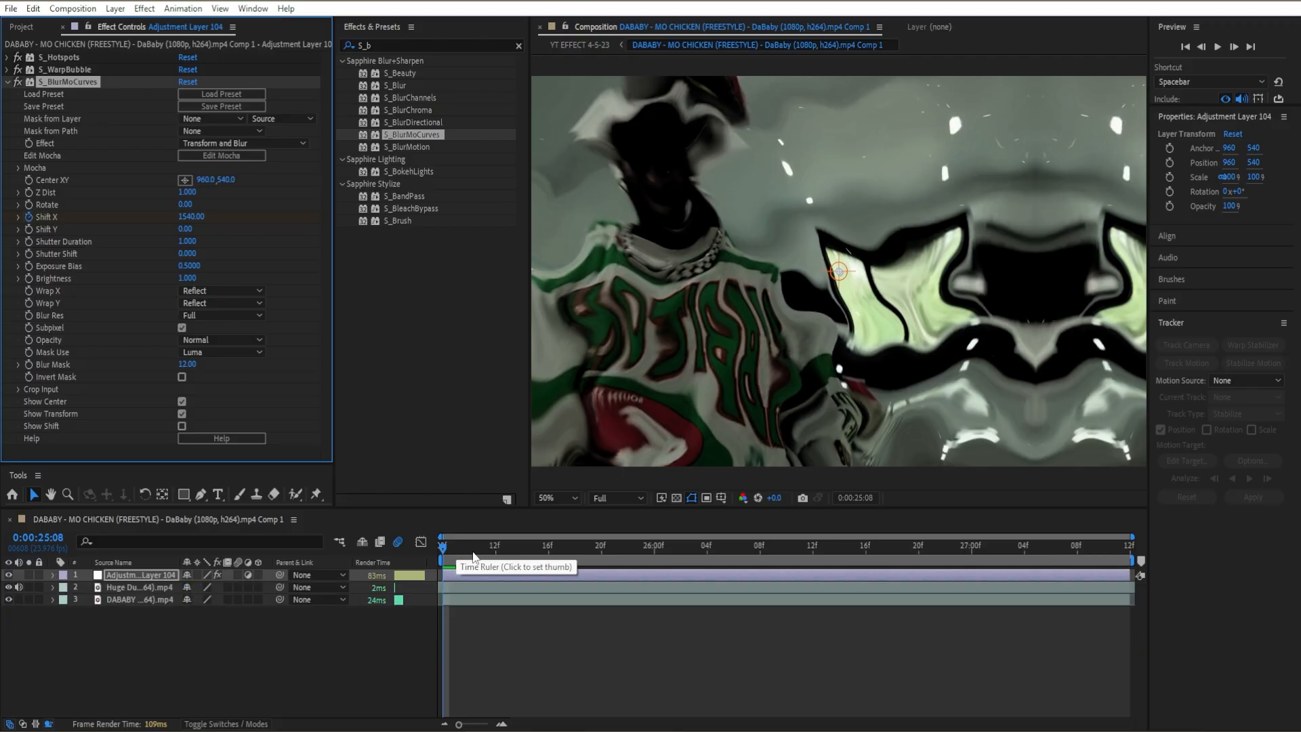
key("u")
left_click_drag(487, 562, 574, 562)
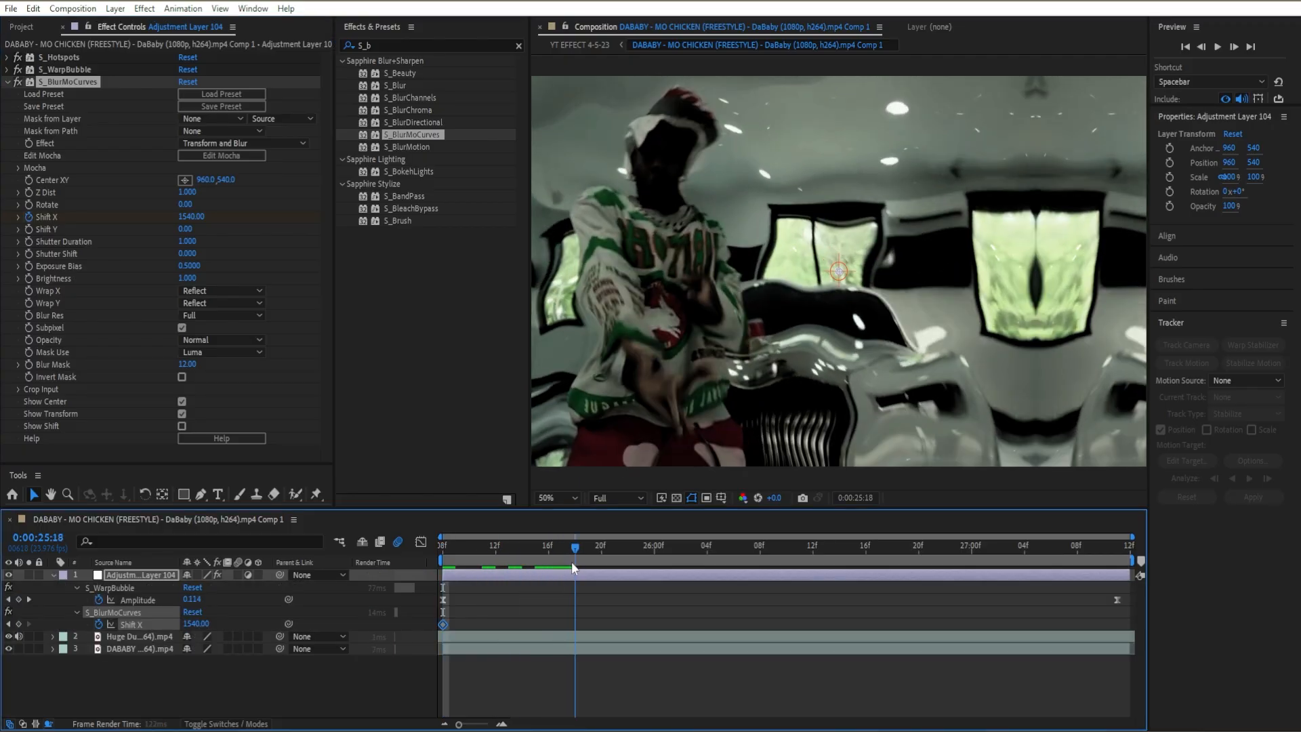
left_click(193, 216)
type("0")
key("Return")
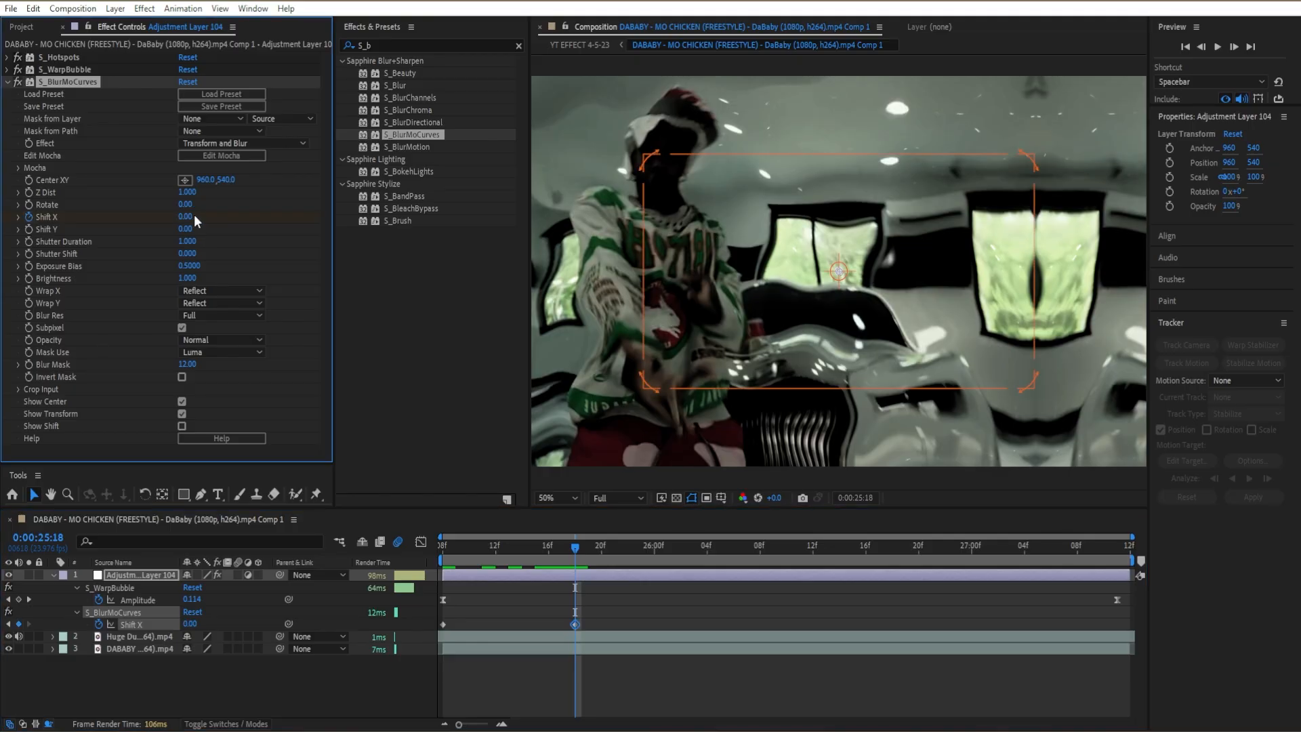
- Ease both Shift X keyframes and reshape their speed graph into a very fast start with a gradual slowdown
left_click_drag(599, 620, 376, 644)
key("F9")
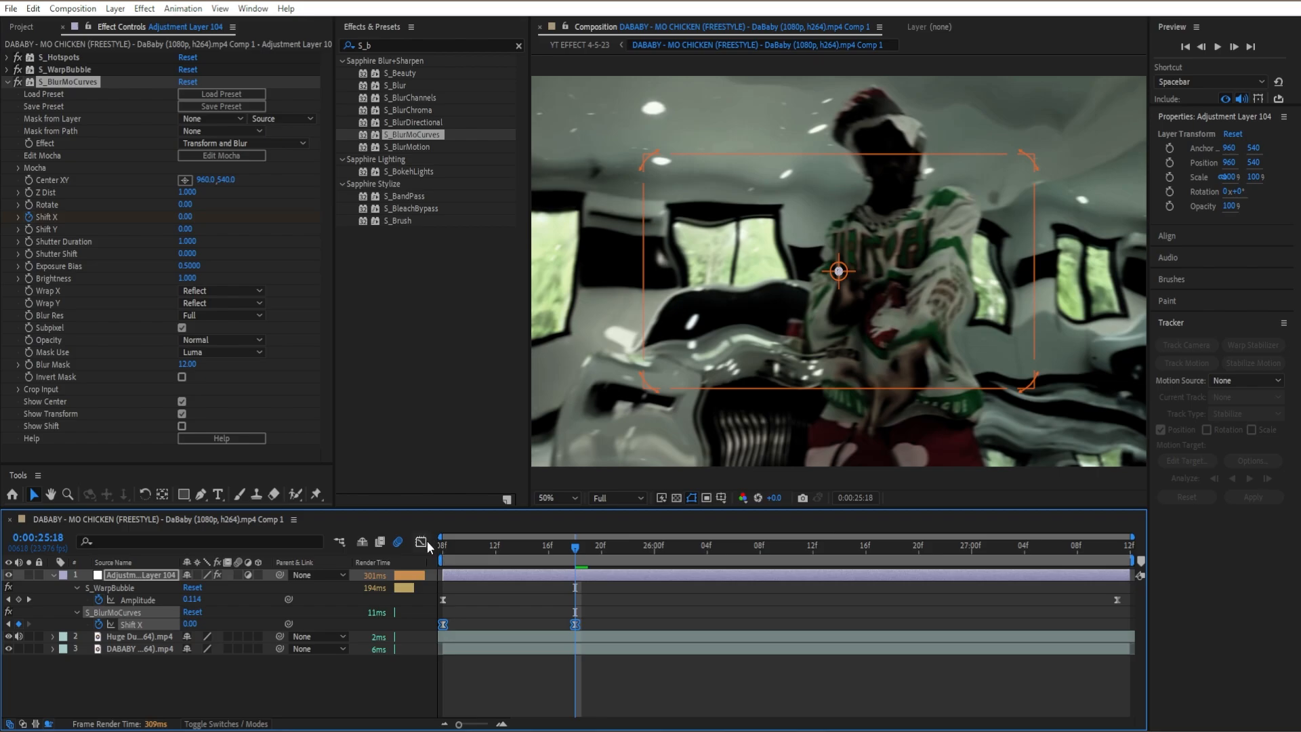
left_click(426, 542)
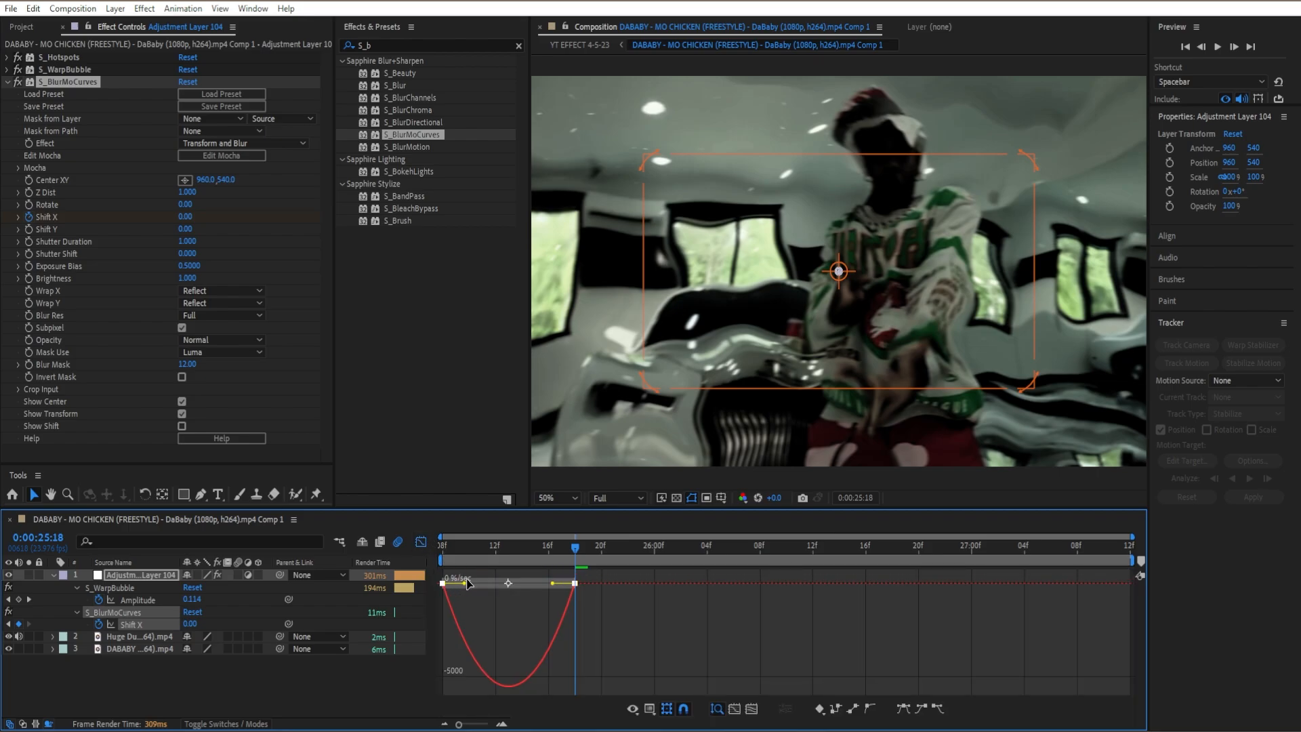
left_click_drag(468, 583, 444, 583)
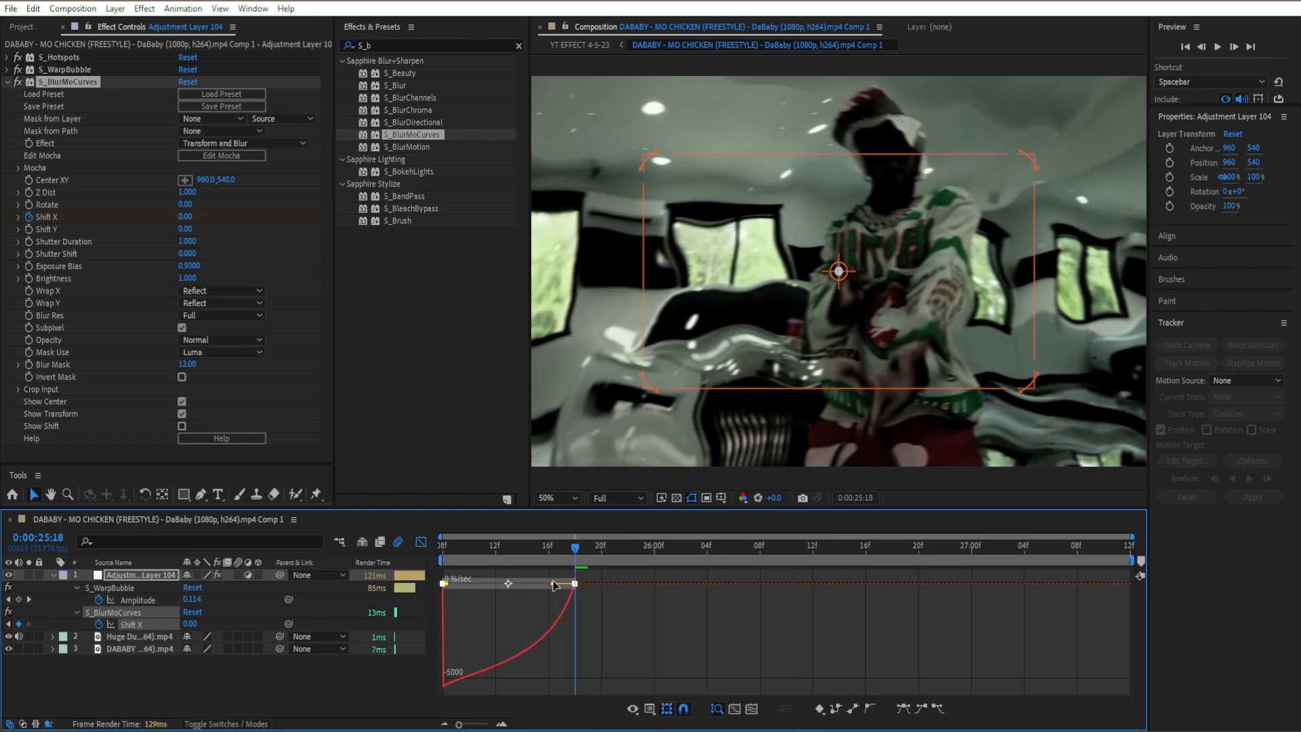
left_click_drag(555, 586, 508, 579)
- Preview the eased horizontal slide from the composition's start and return to the keyframe view
key("Home")
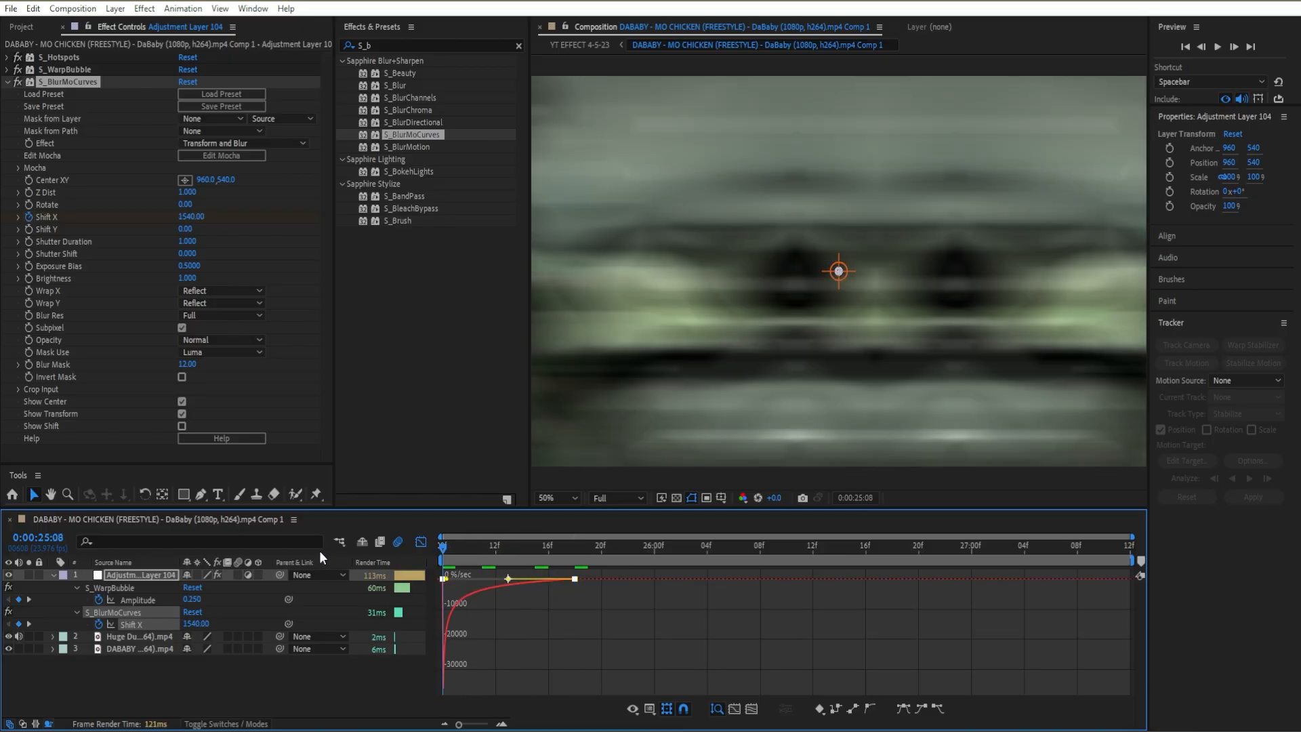
key("space")
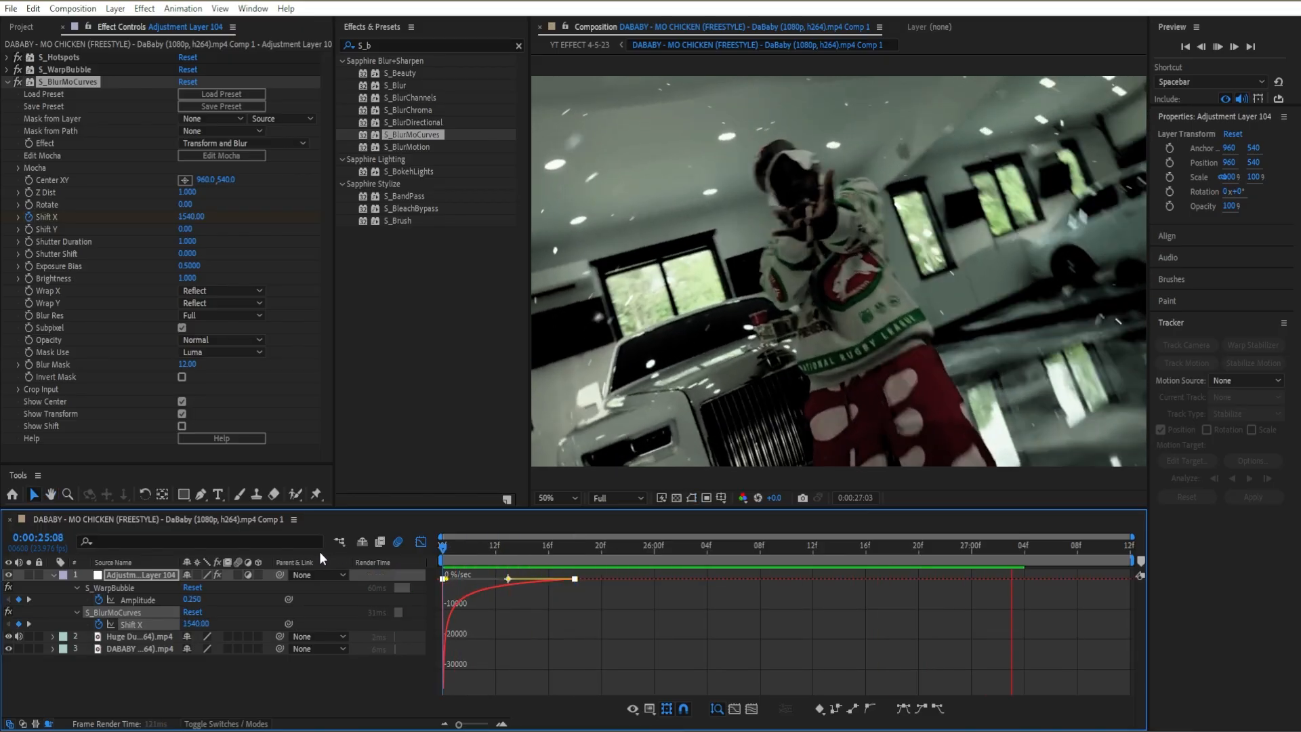
key("space")
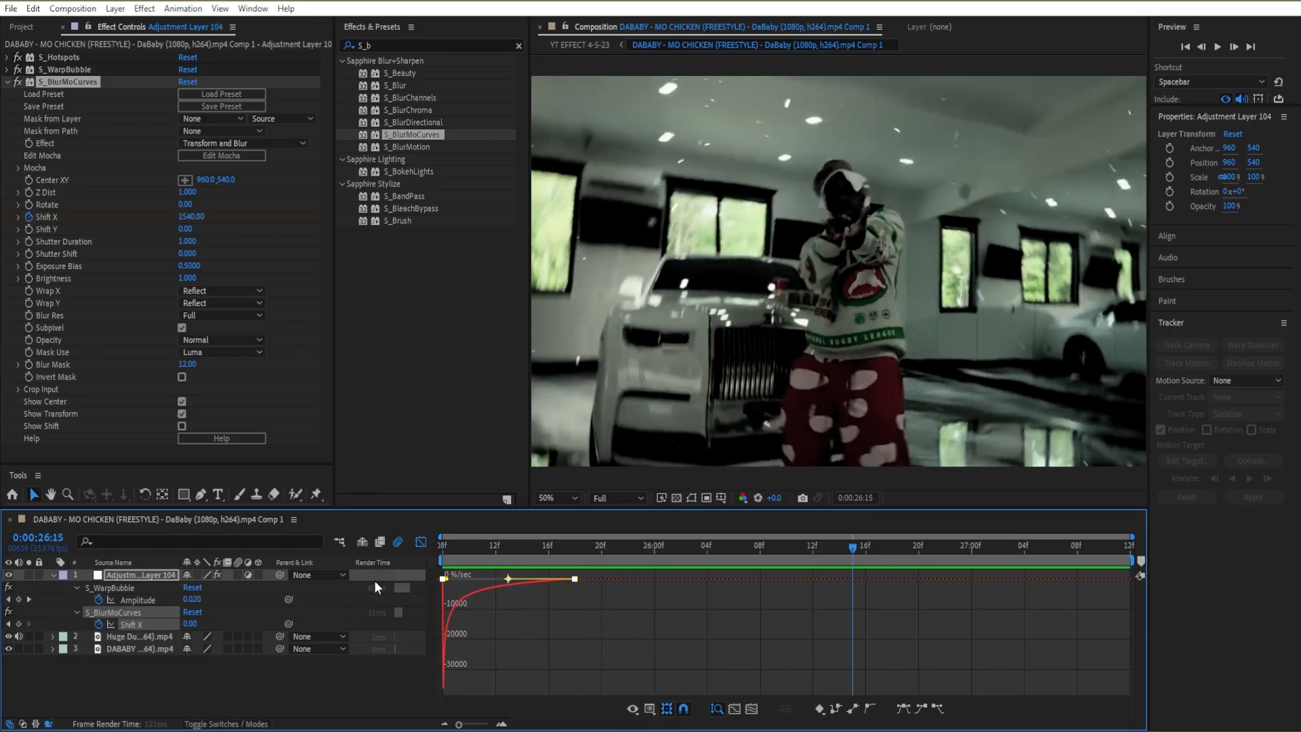
left_click(423, 540)
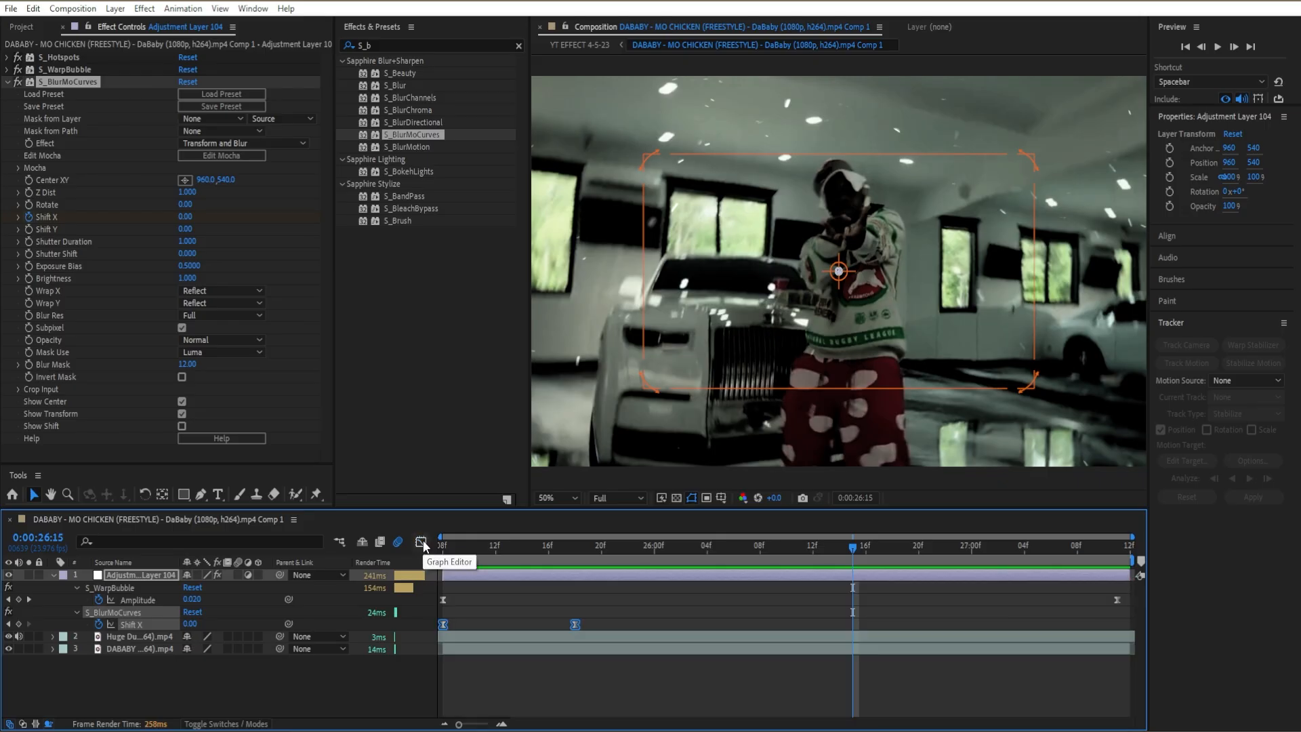
left_click(423, 543)
key("j")
left_click(423, 542)
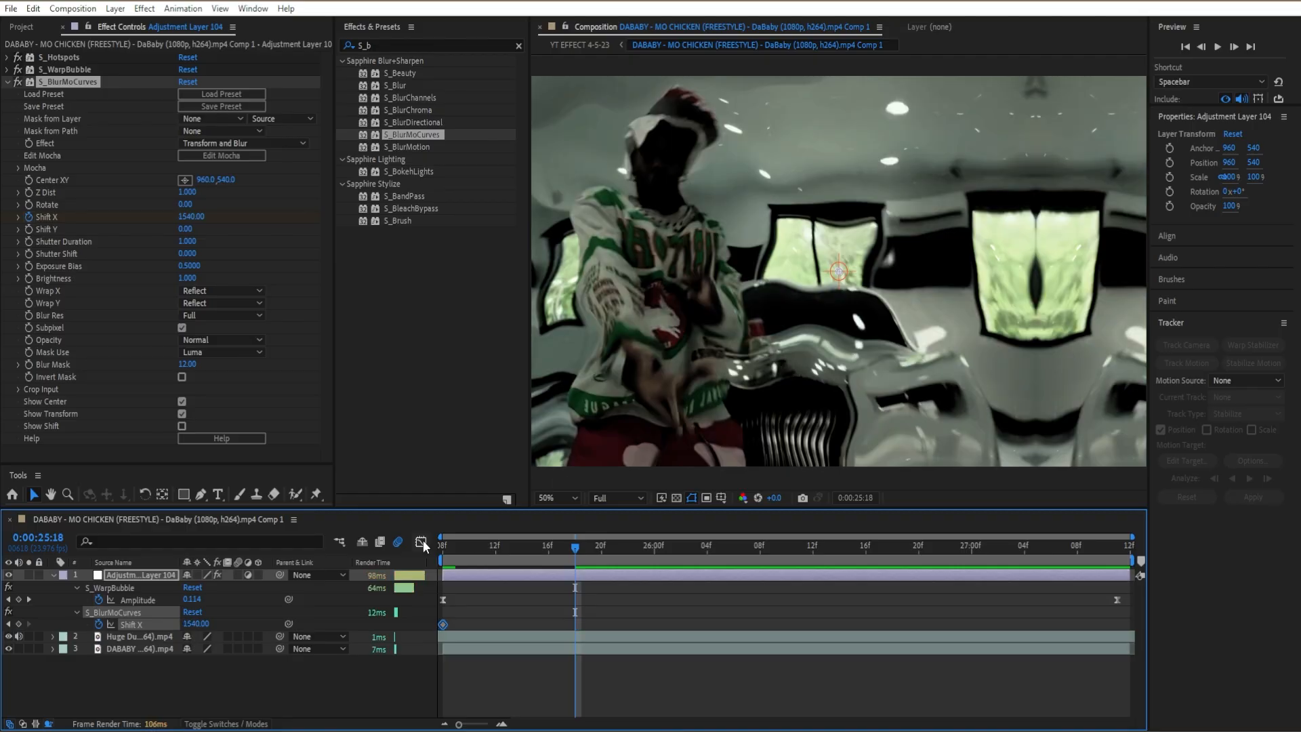
- Undo the whole Shift X animation back to the keyframed Shift Y
key("ctrl+z")
key("ctrl+z")
key("ctrl+z")
key("ctrl+z")
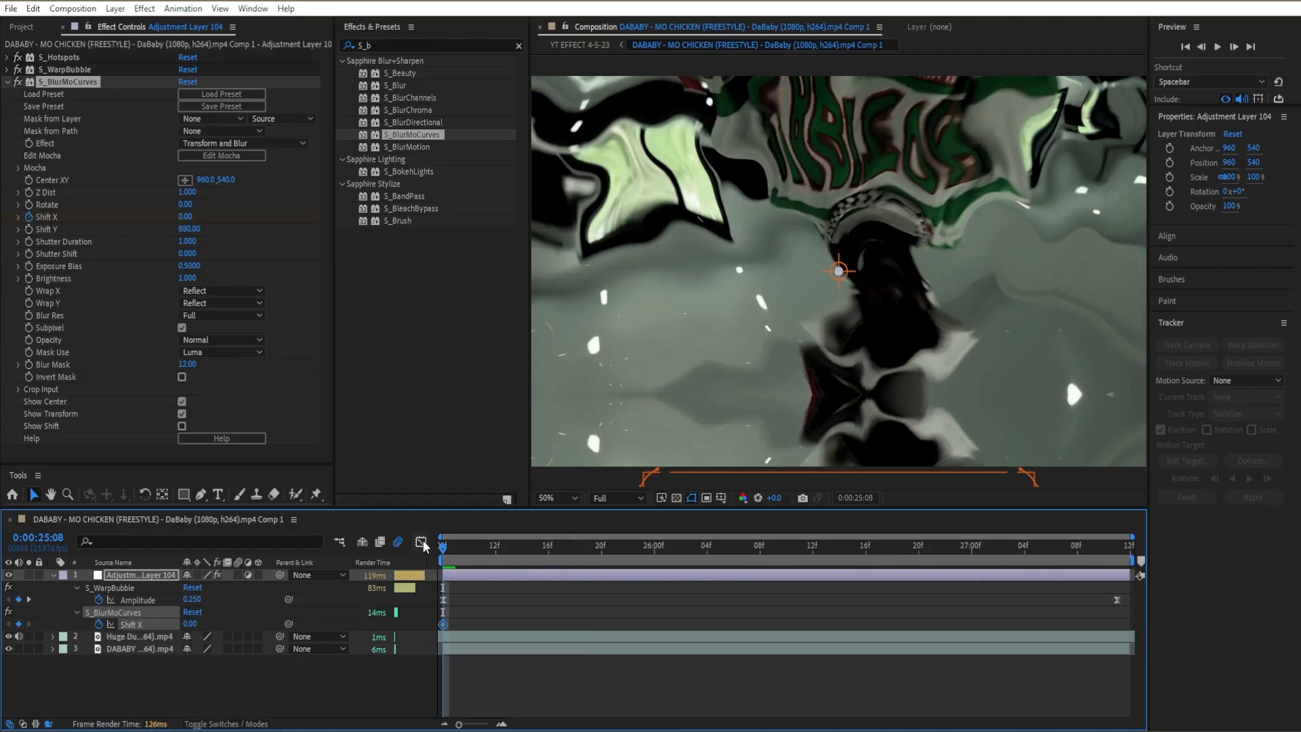
key("ctrl+z")
key("ctrl+z")
key("ctrl+z")
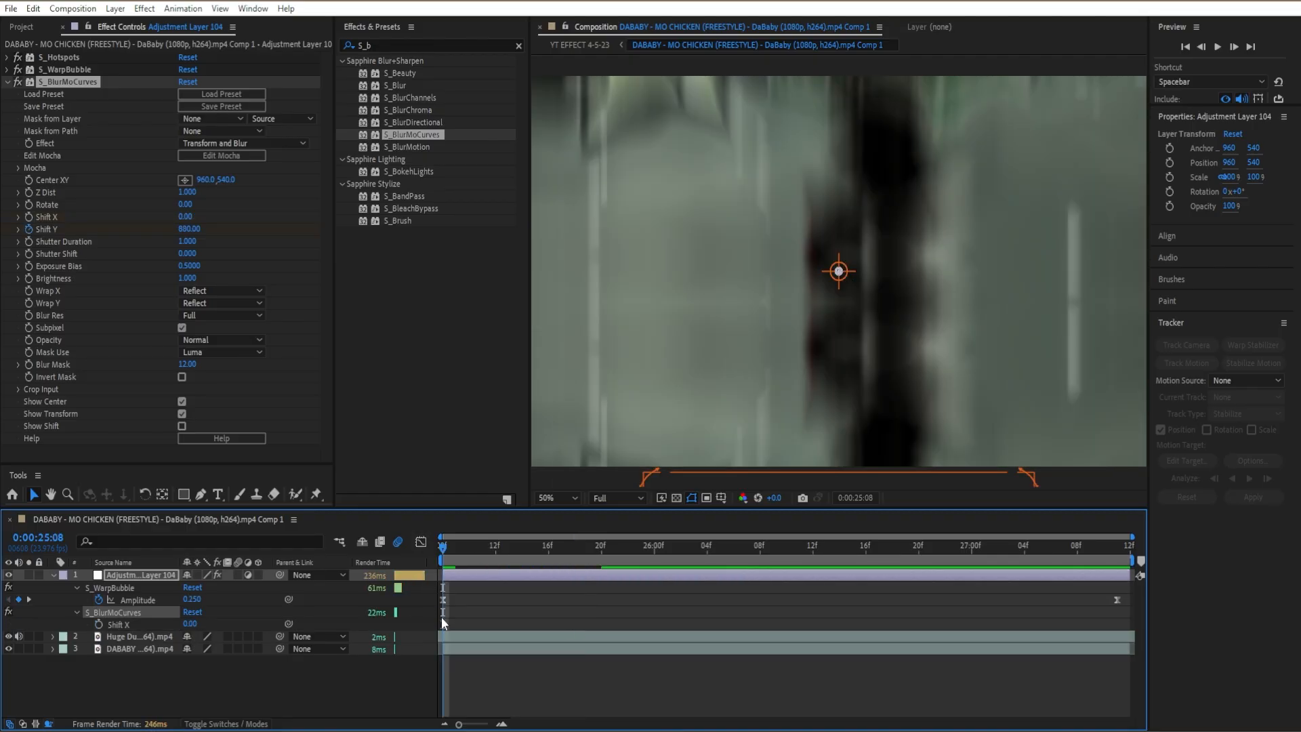
- Return S_BlurMoCurves' Wrap X to No and reset Shift Y to its default with its keyframes removed
key("ctrl+z")
key("ctrl+z")
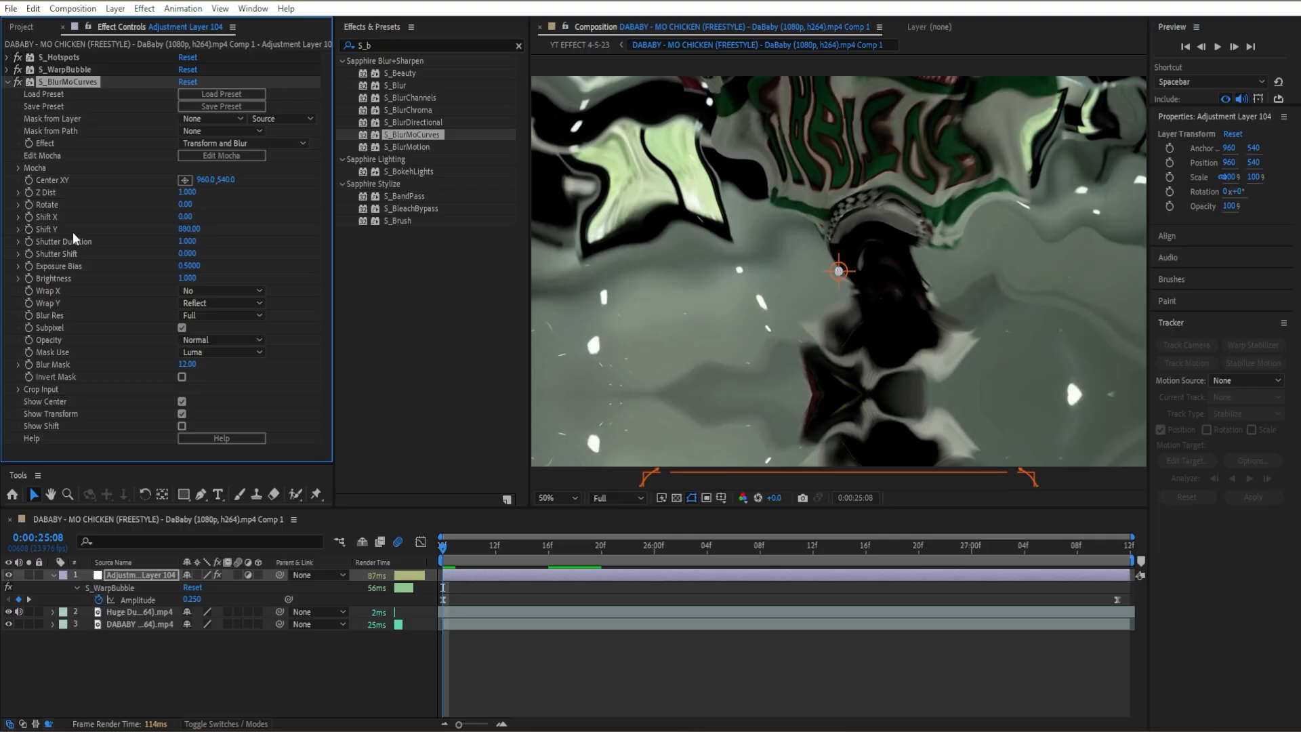
right_click(189, 229)
left_click(238, 360)
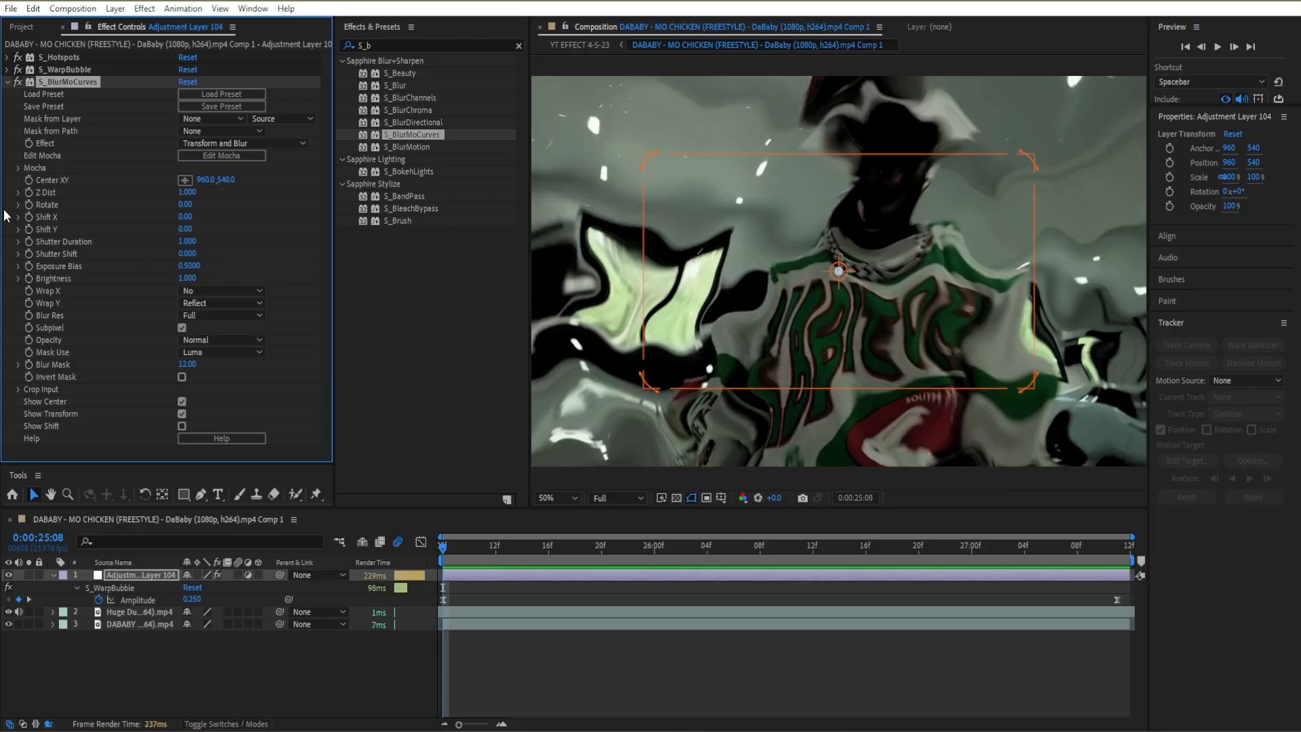
- Keyframe S_BlurMoCurves' Z Dist from 0.58 at 0:00:25:08 to 1 at 0:00:25:17
left_click_drag(190, 193, 136, 206)
left_click(30, 193)
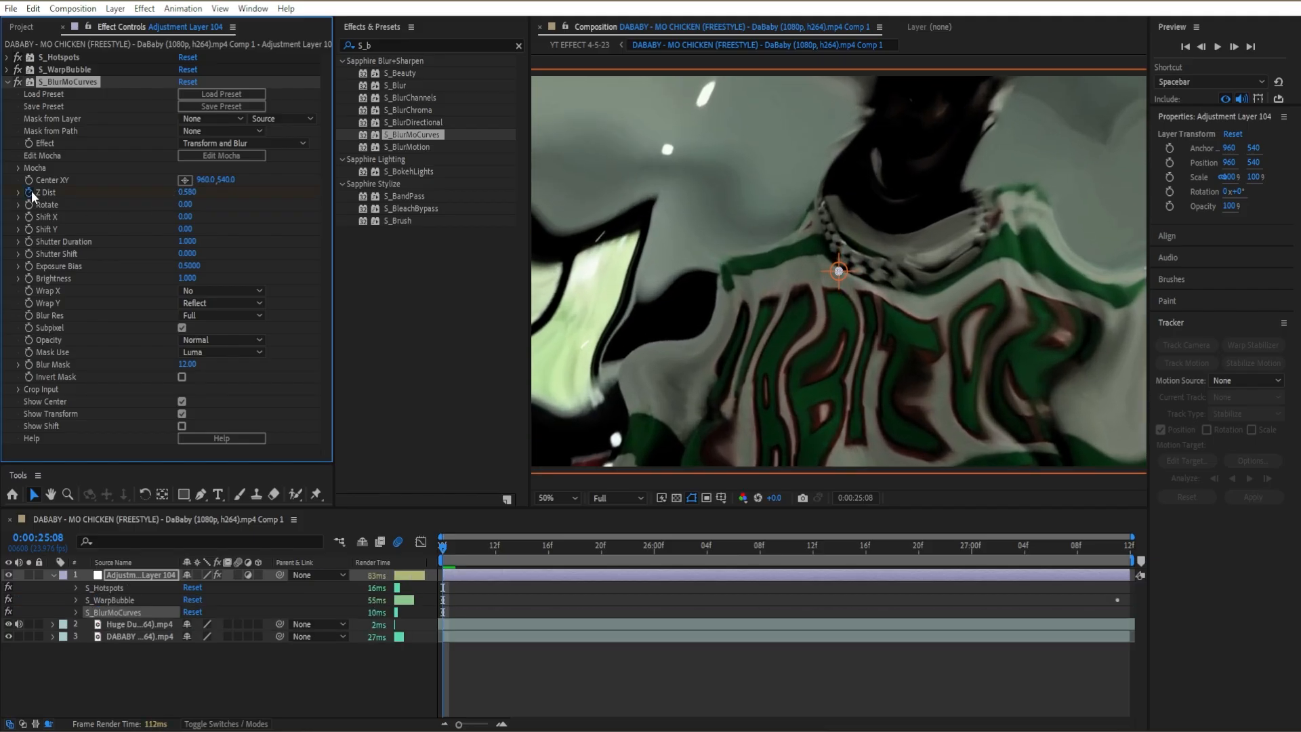
left_click_drag(442, 539, 562, 550)
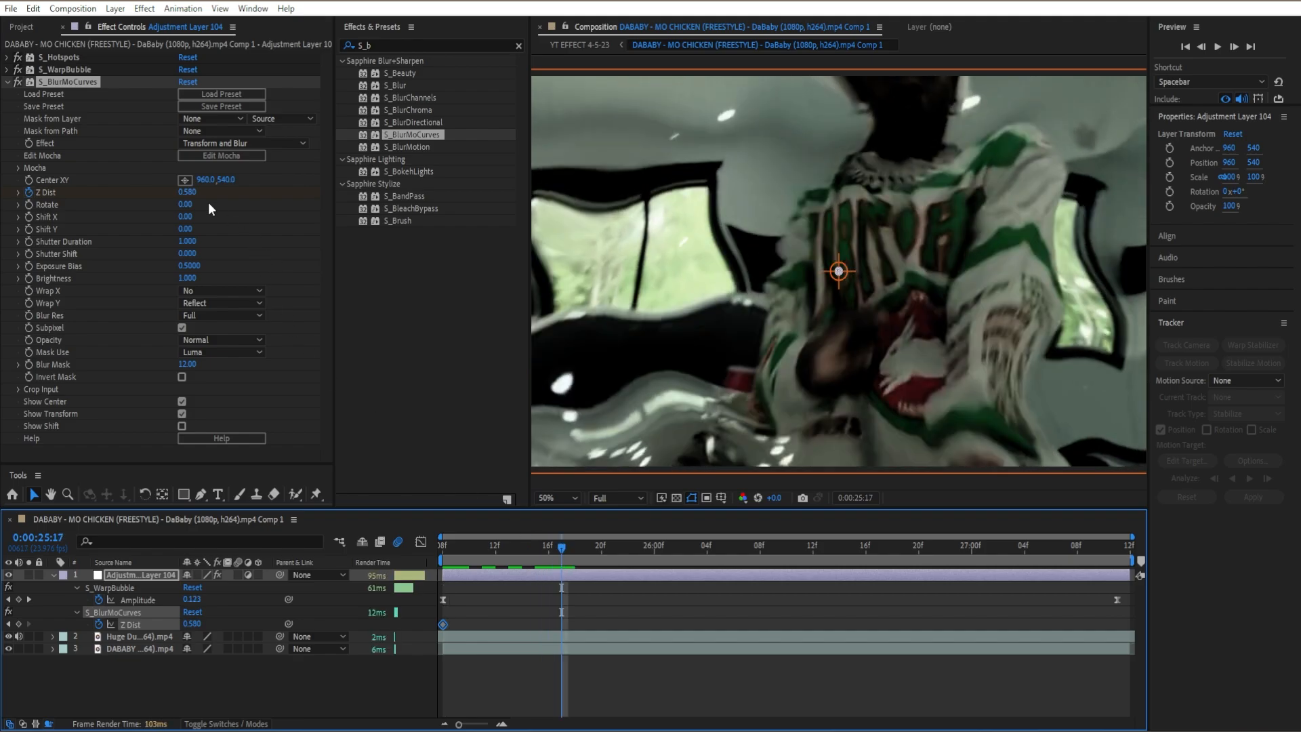
left_click(188, 192)
type("0")
key("Return")
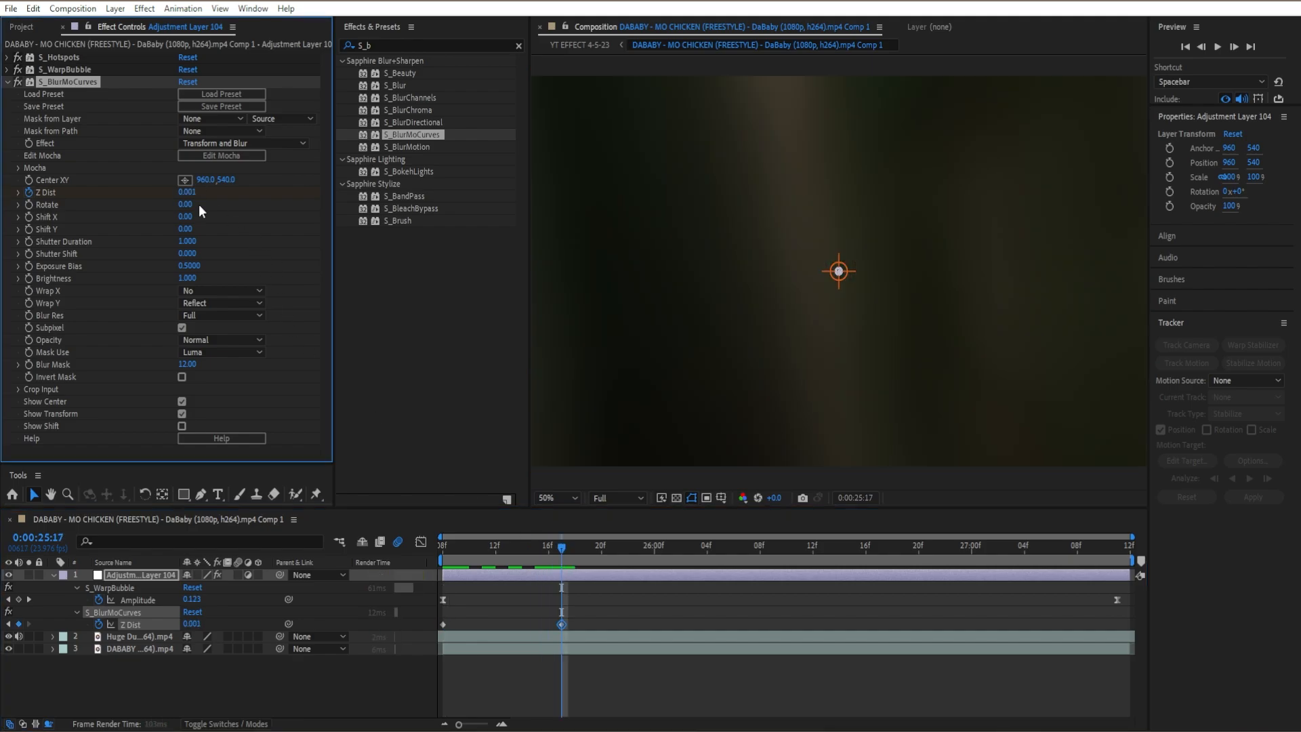
left_click(189, 194)
type("1")
key("Return")
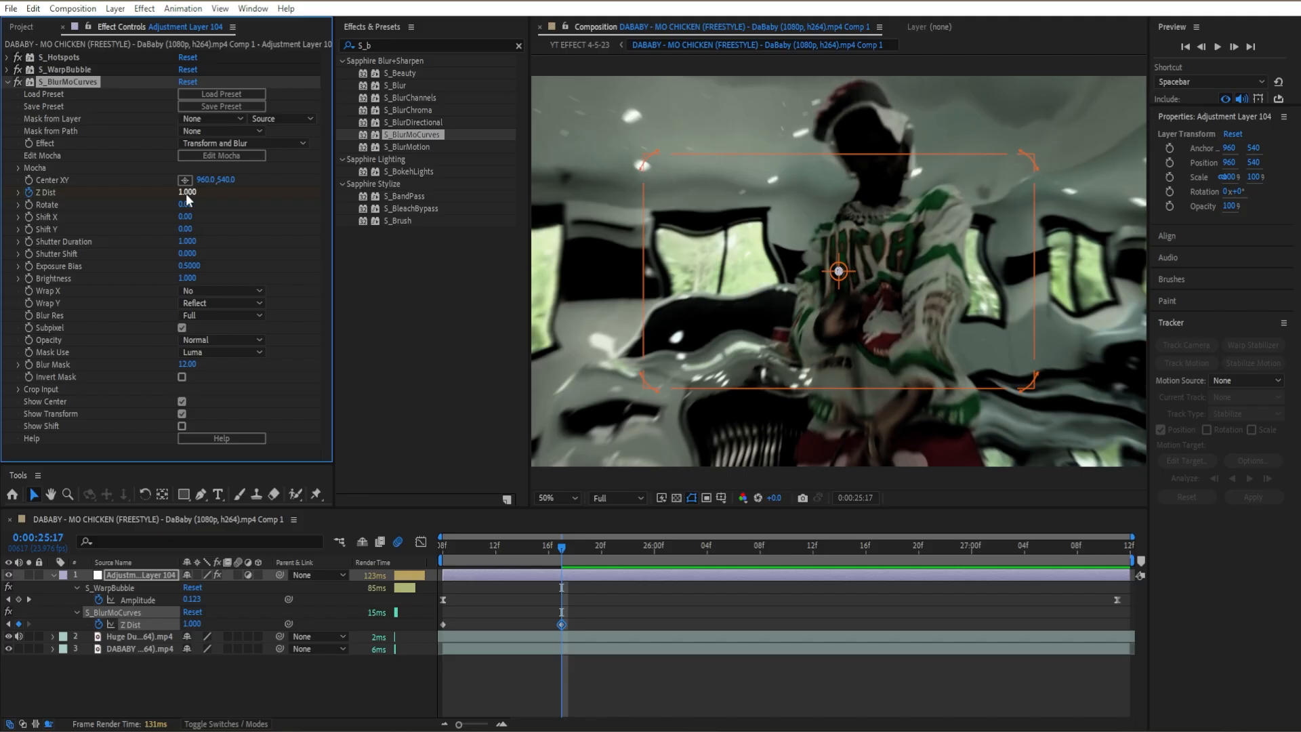
- Easy-ease both Z Dist keyframes and shape their speed graph to start fast and slow down gradually
left_click_drag(600, 635, 434, 612)
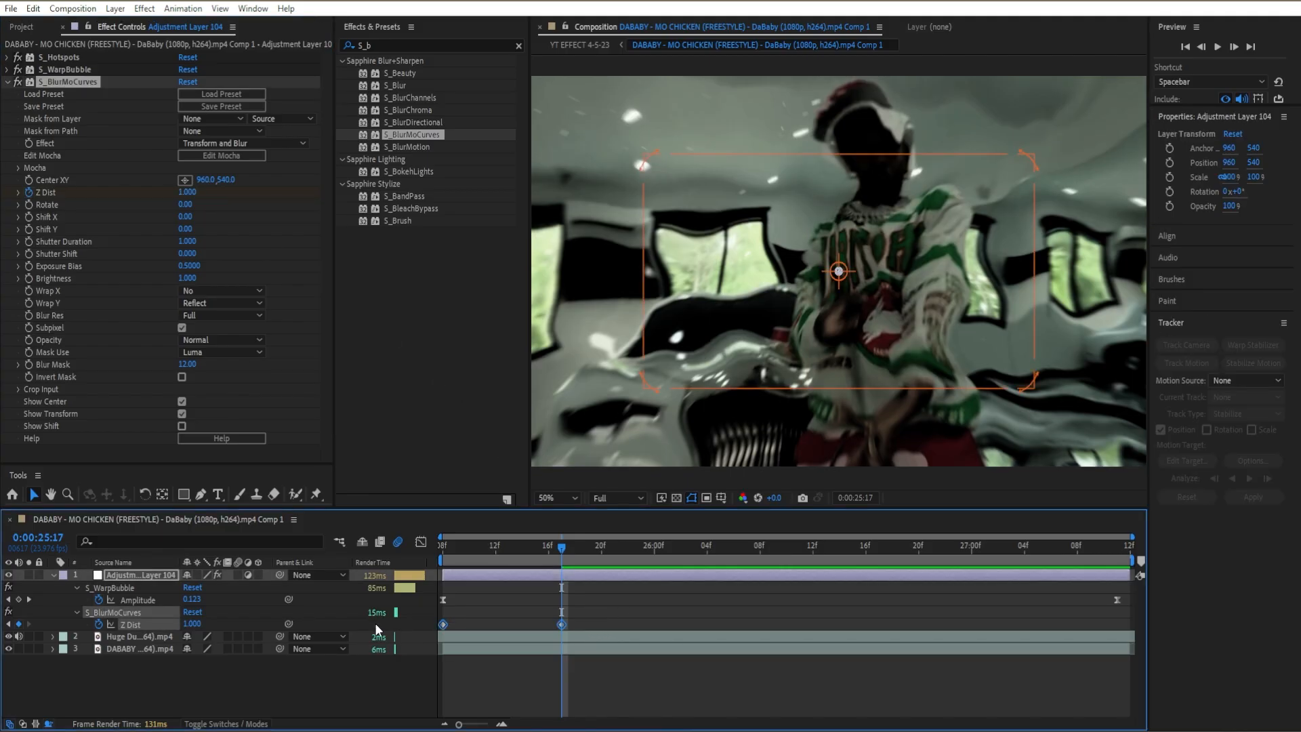
key("F9")
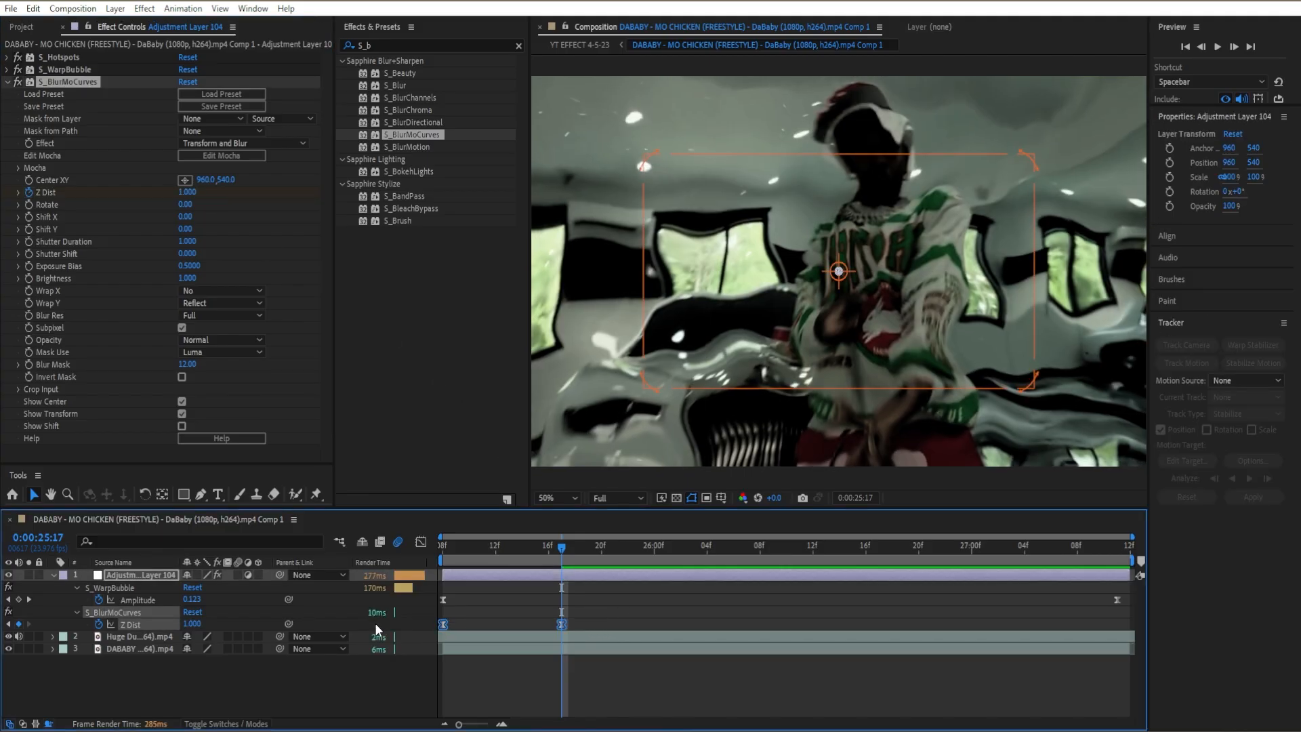
left_click(421, 542)
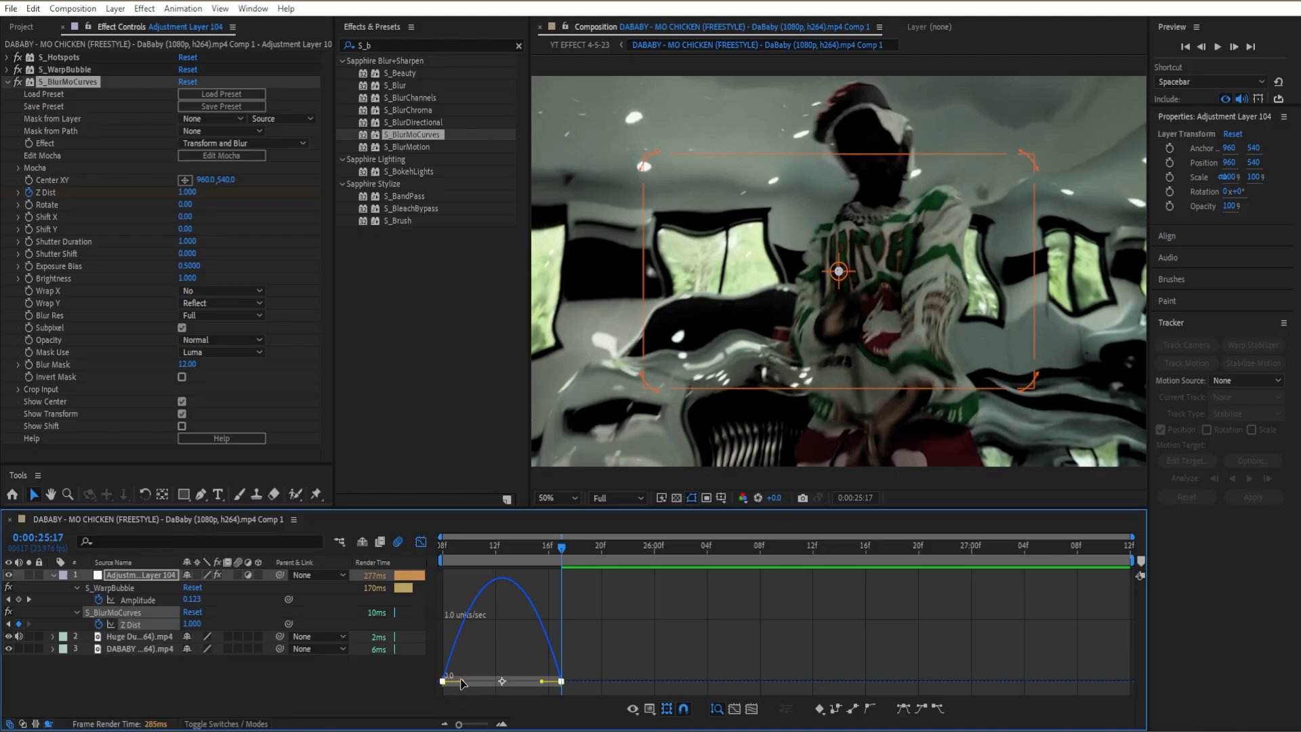
left_click_drag(461, 683, 437, 680)
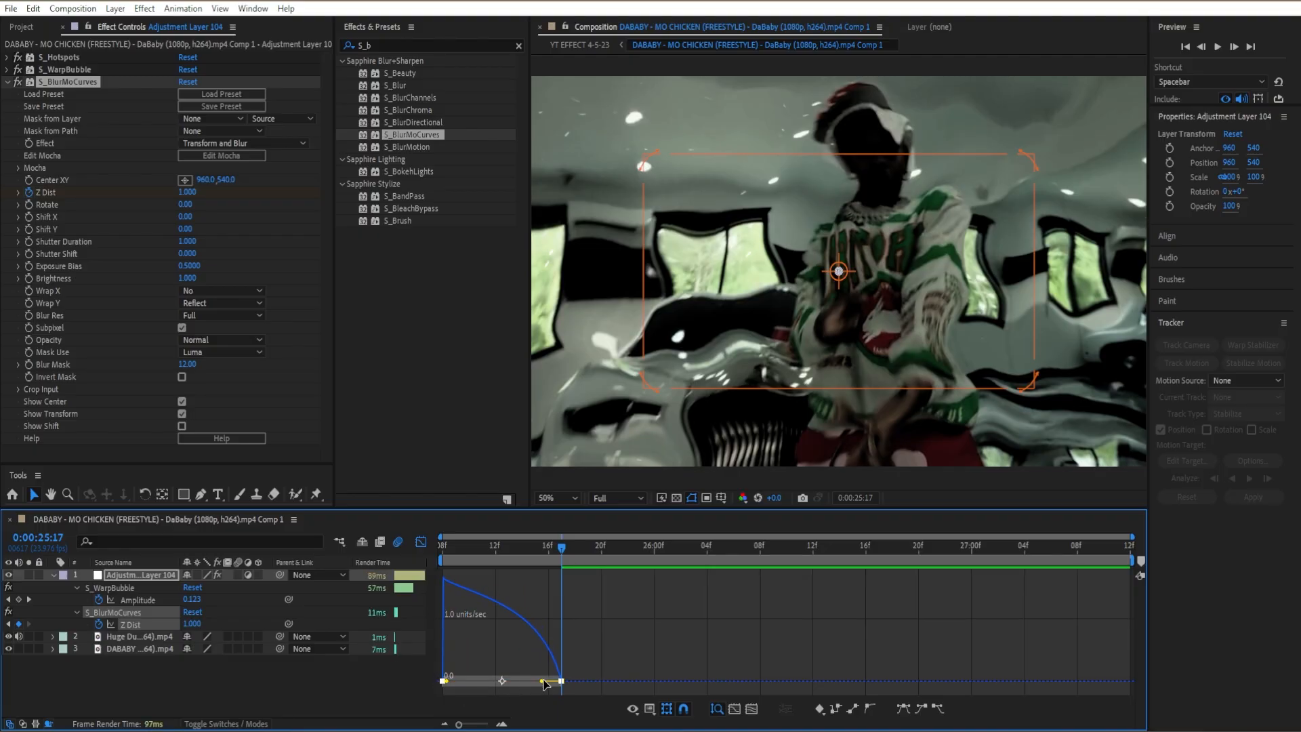
left_click_drag(543, 681, 501, 680)
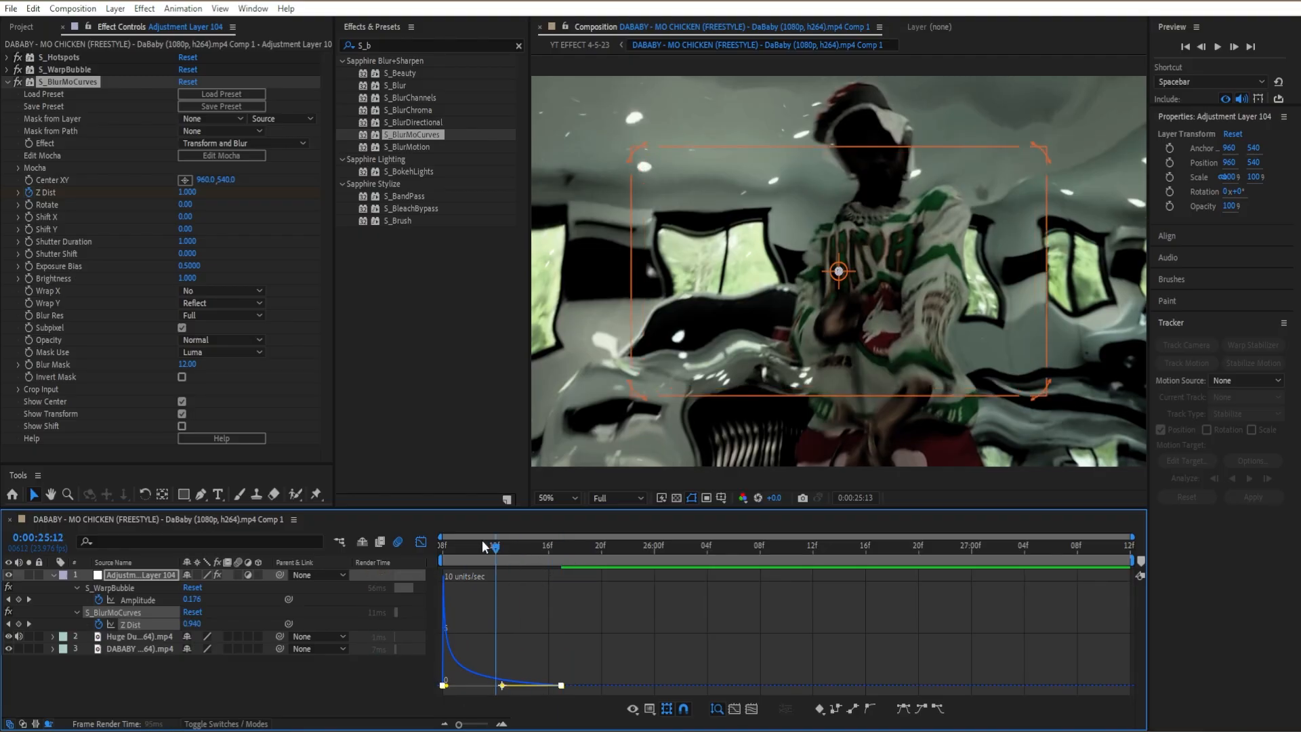
- Preview the eased zoom from the composition's start and return to the keyframe view
left_click(444, 545)
key("space")
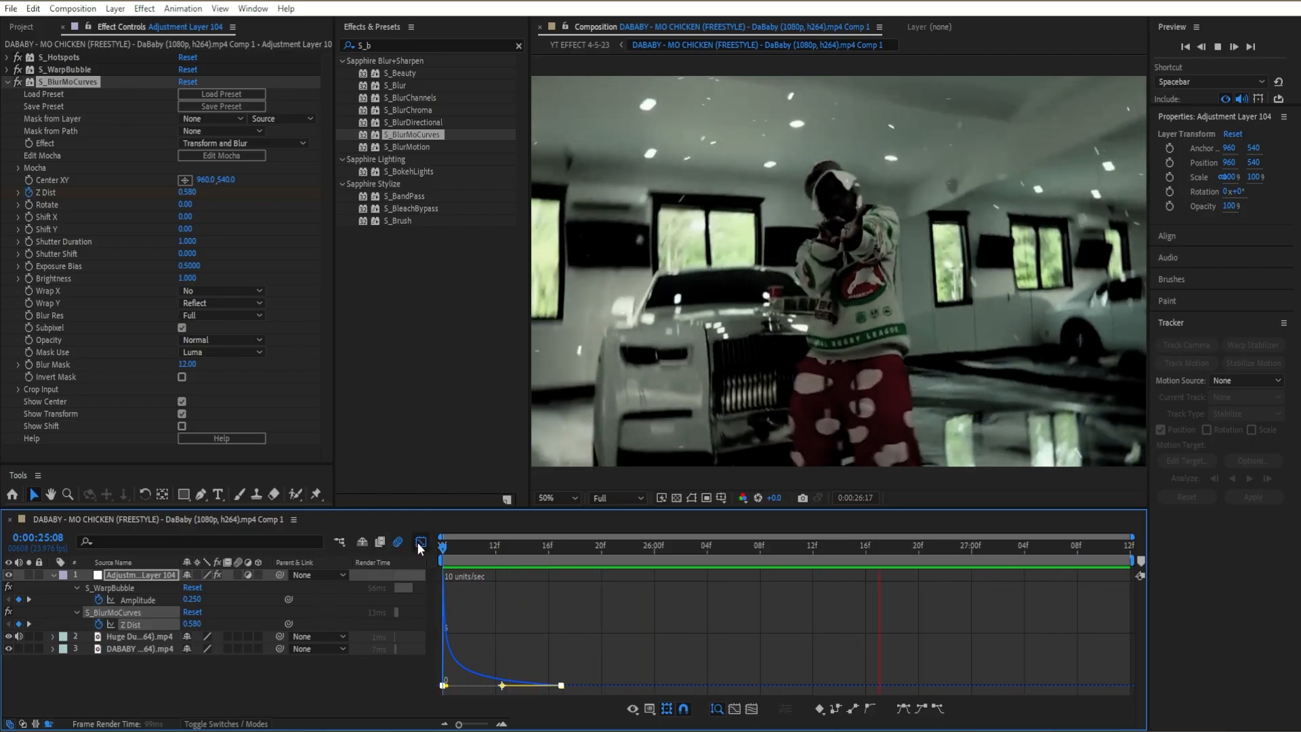
key("space")
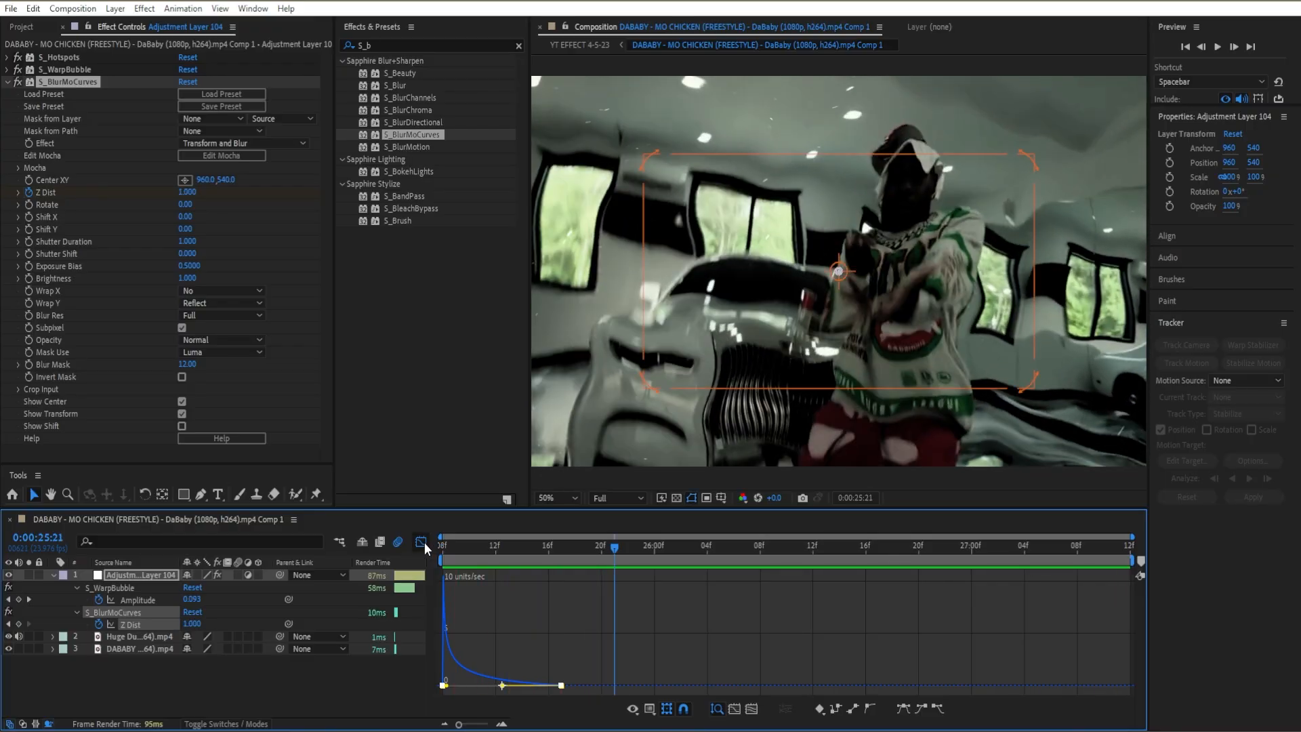
left_click(422, 542)
- Collapse S_BlurMoCurves' settings and add the Blur & Sharpen Radial Blur effect to the adjustment layer
left_click(9, 89)
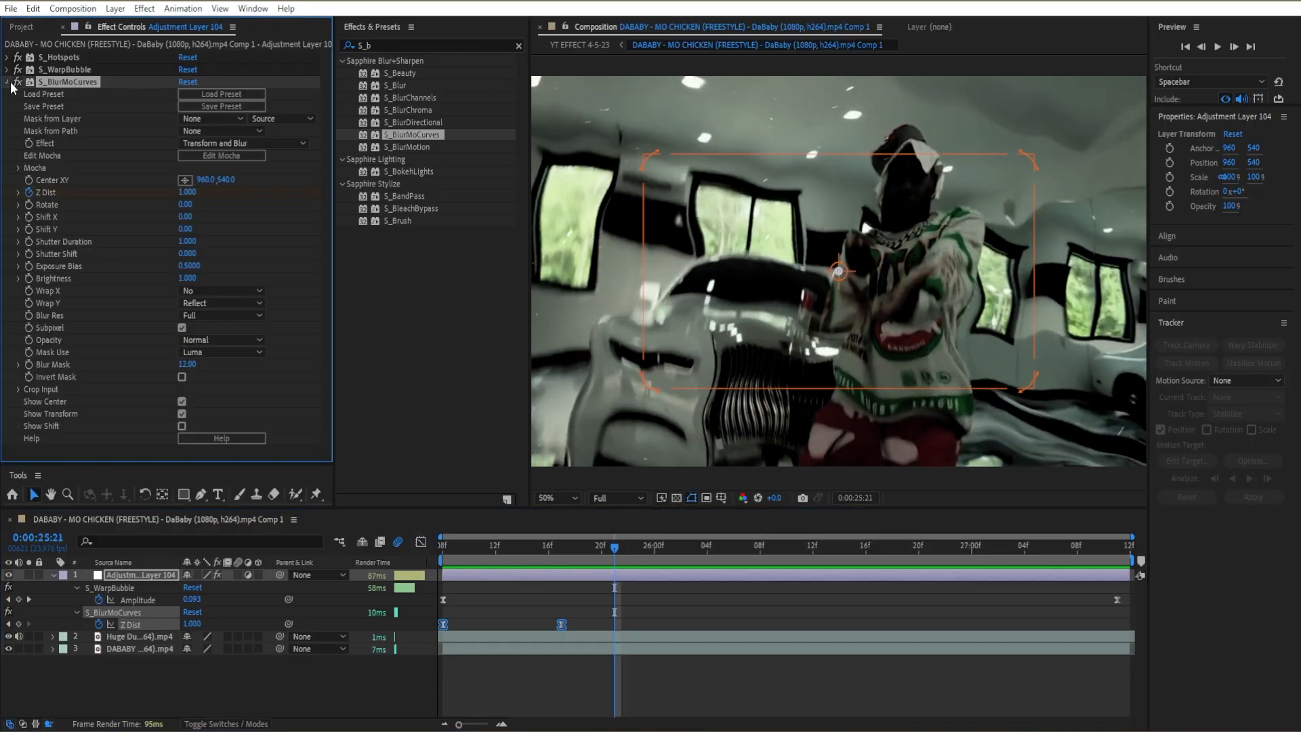
left_click(9, 83)
left_click(517, 46)
type("radial")
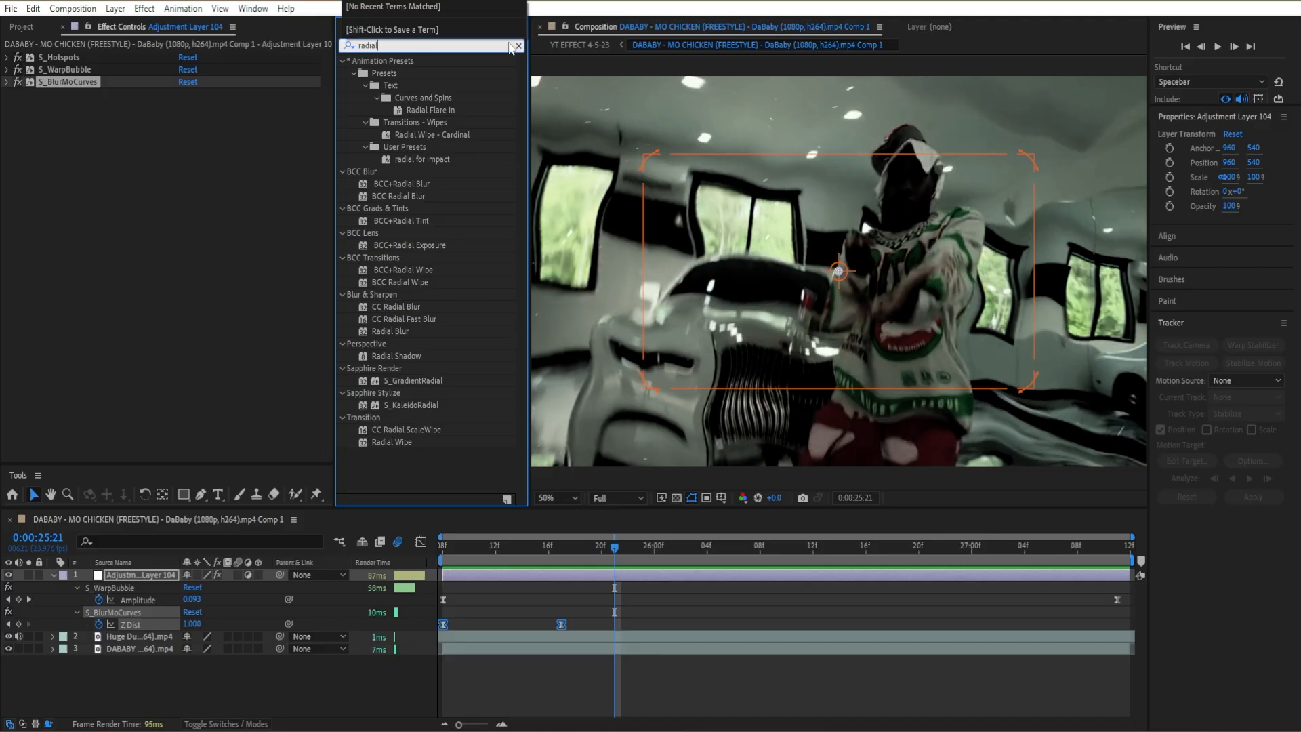
double_click(391, 331)
- Set Radial Blur's Type to Zoom and its Amount to 8, preview the blur, and collapse the effect's settings
left_click(222, 270)
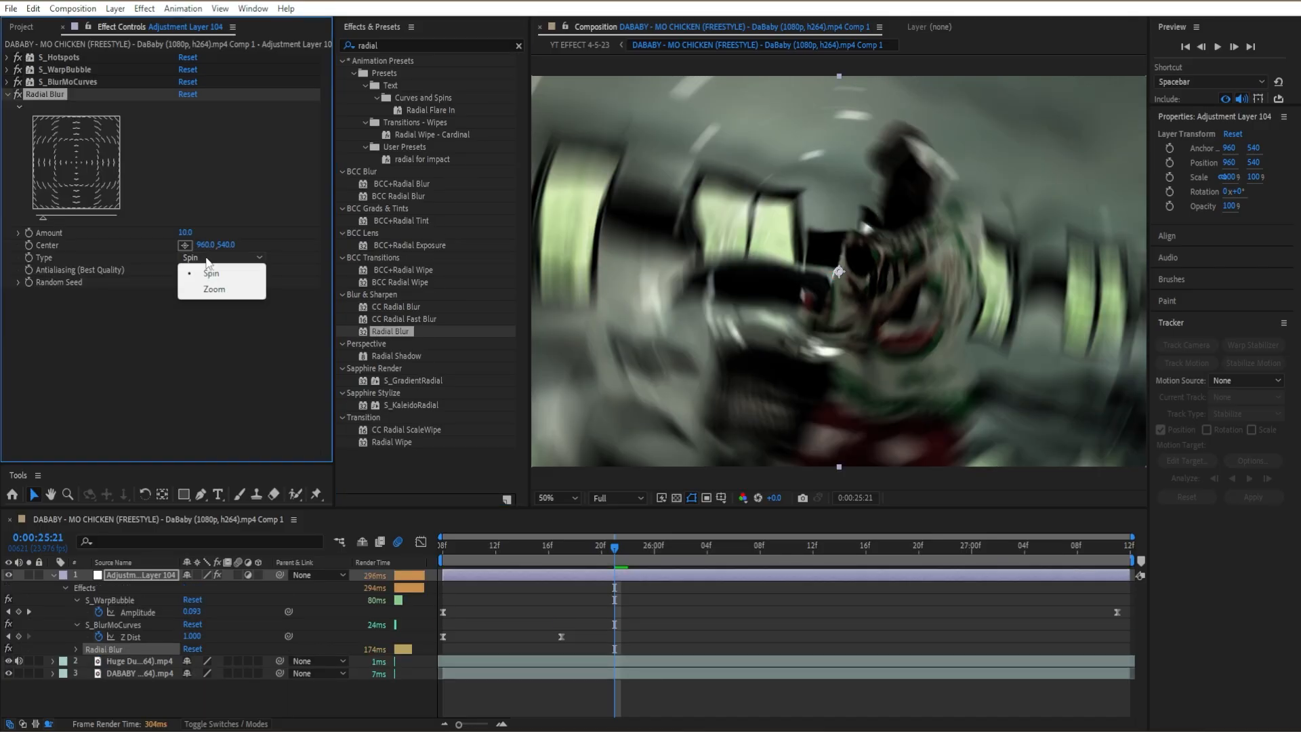
left_click(209, 302)
left_click(186, 233)
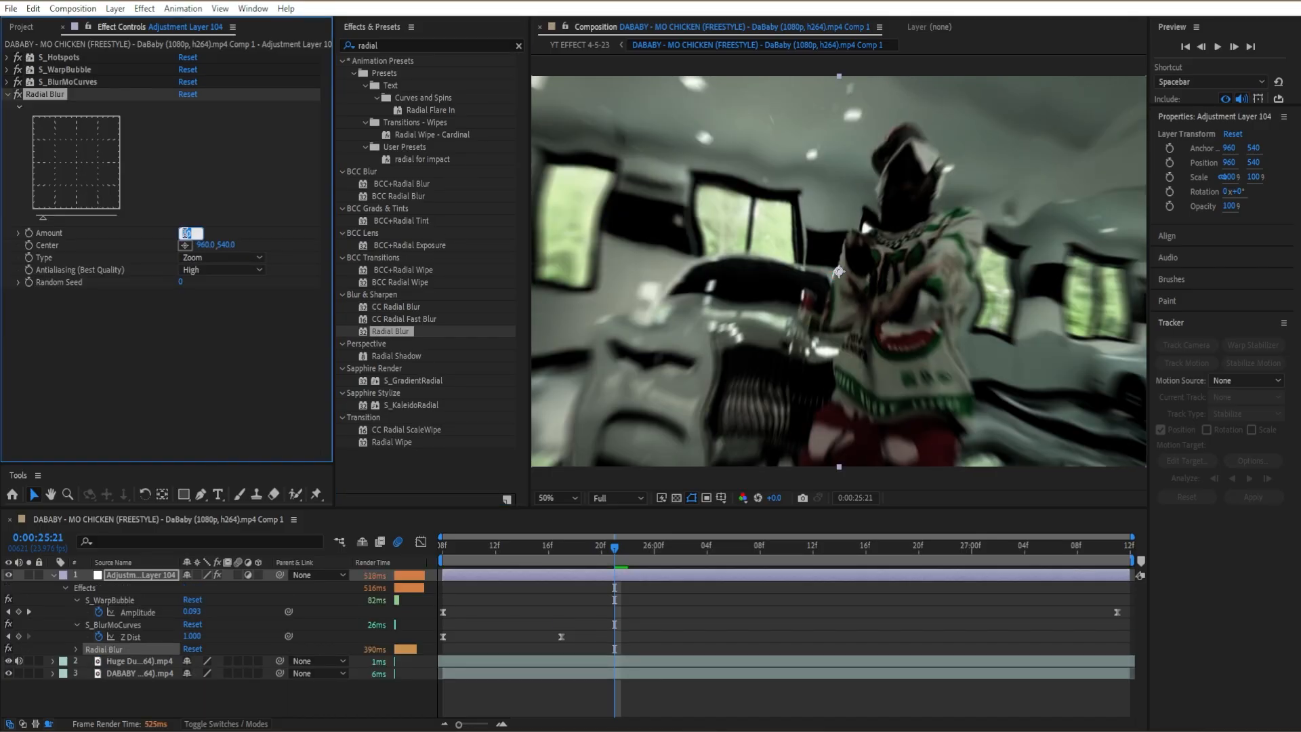
type("8")
key("Return")
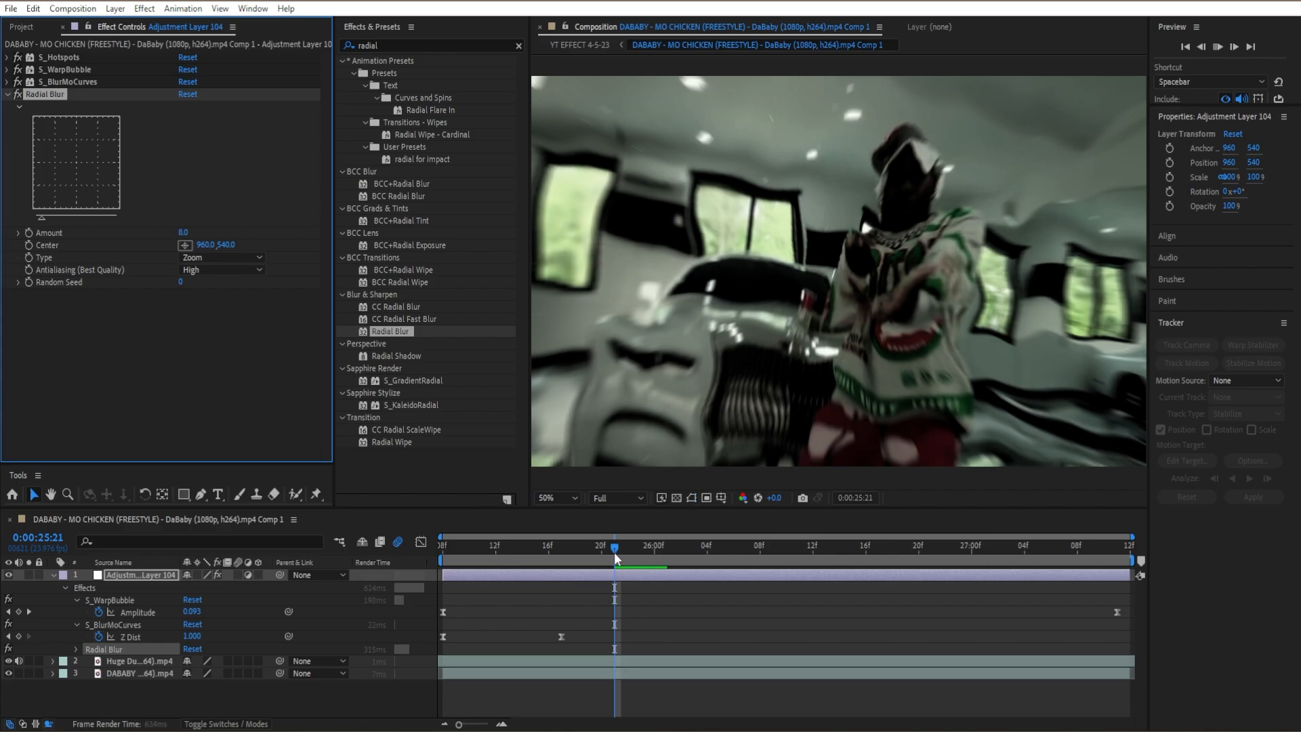
key("space")
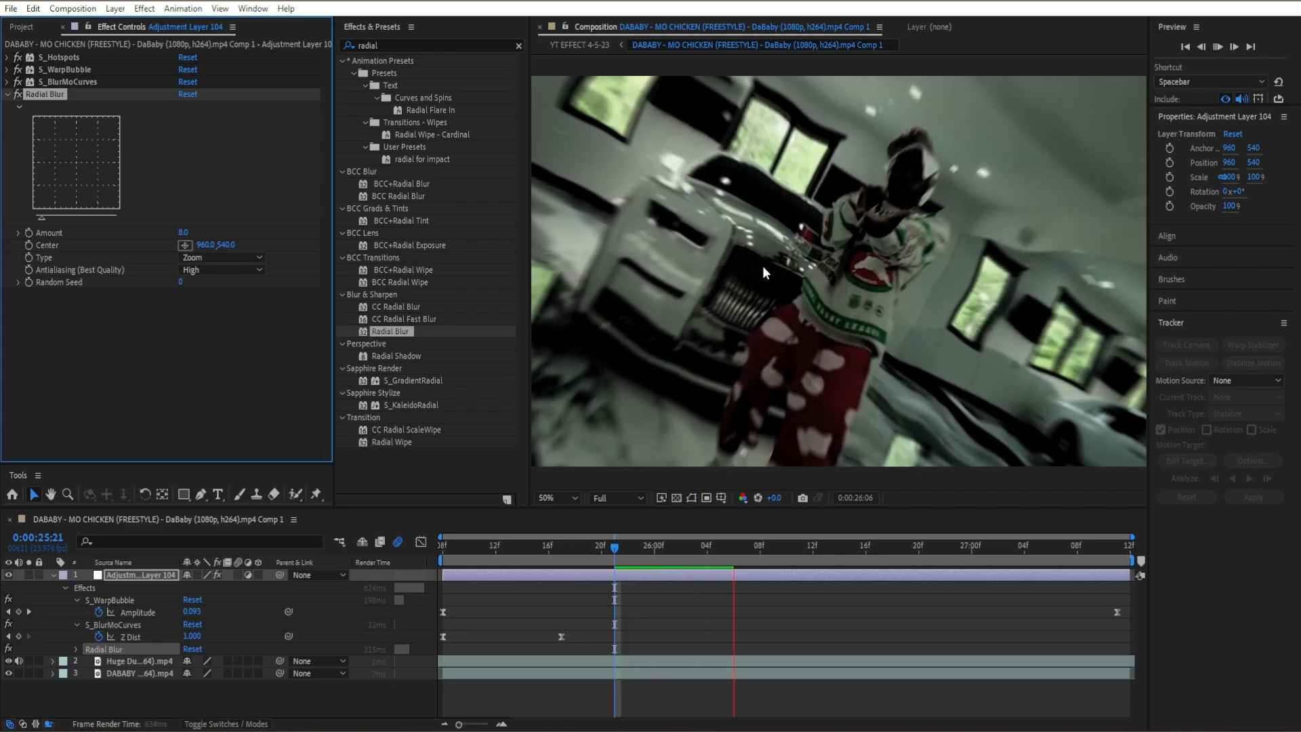
left_click(8, 94)
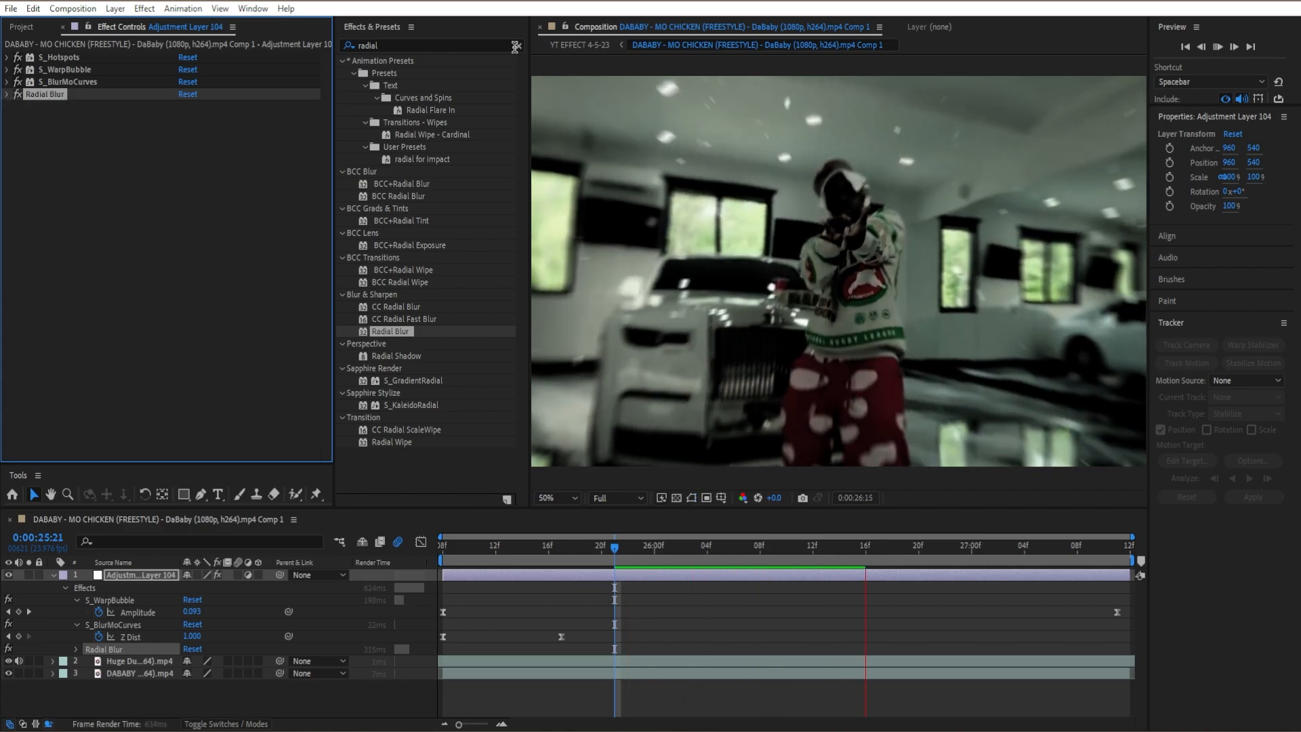
- Add the Color Correction Exposure effect and keyframe its Exposure at 6 at 0:00:25:08
left_click(516, 45)
type("expos")
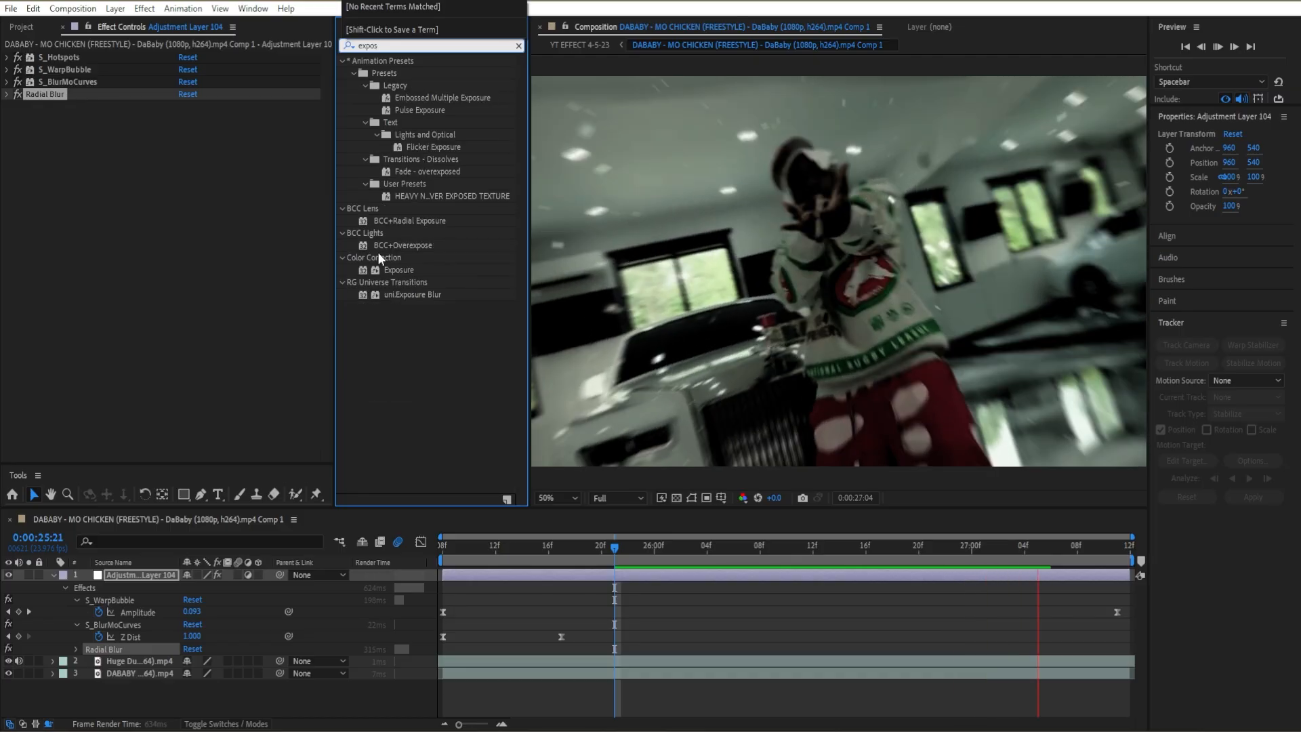
double_click(397, 270)
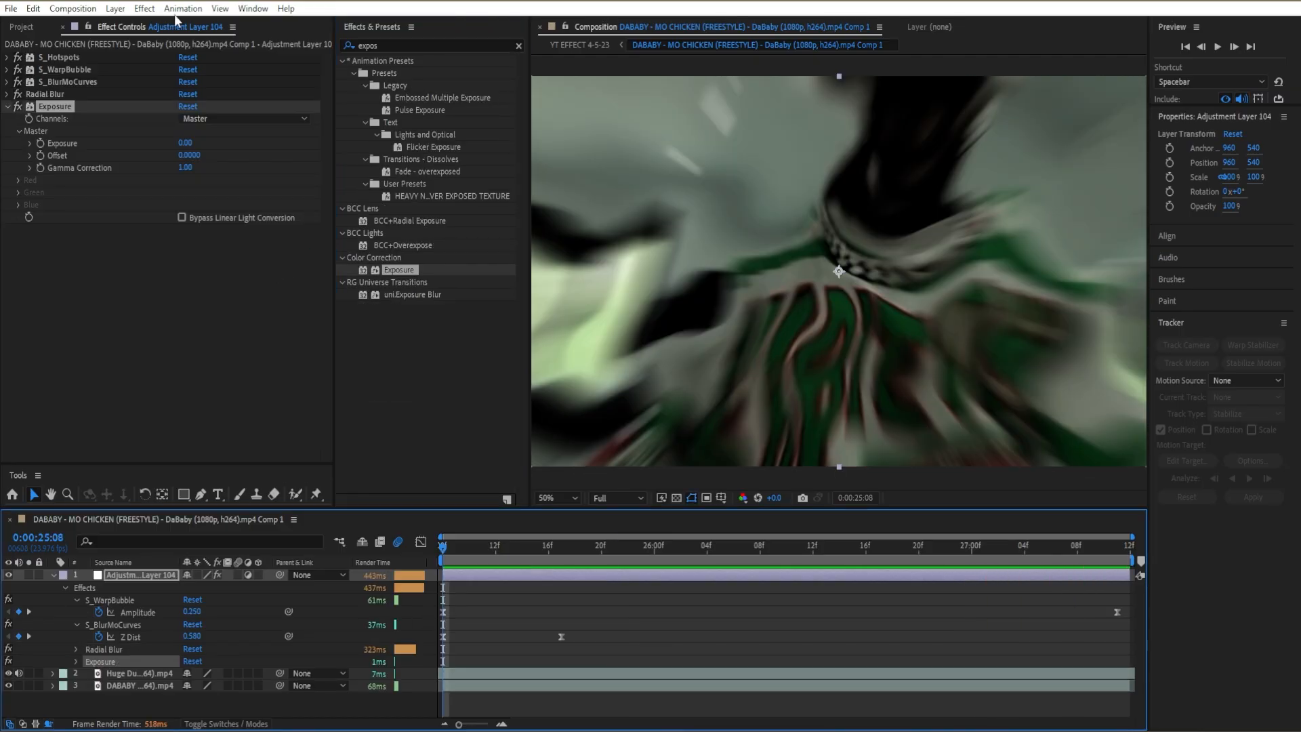
left_click(185, 143)
type("6")
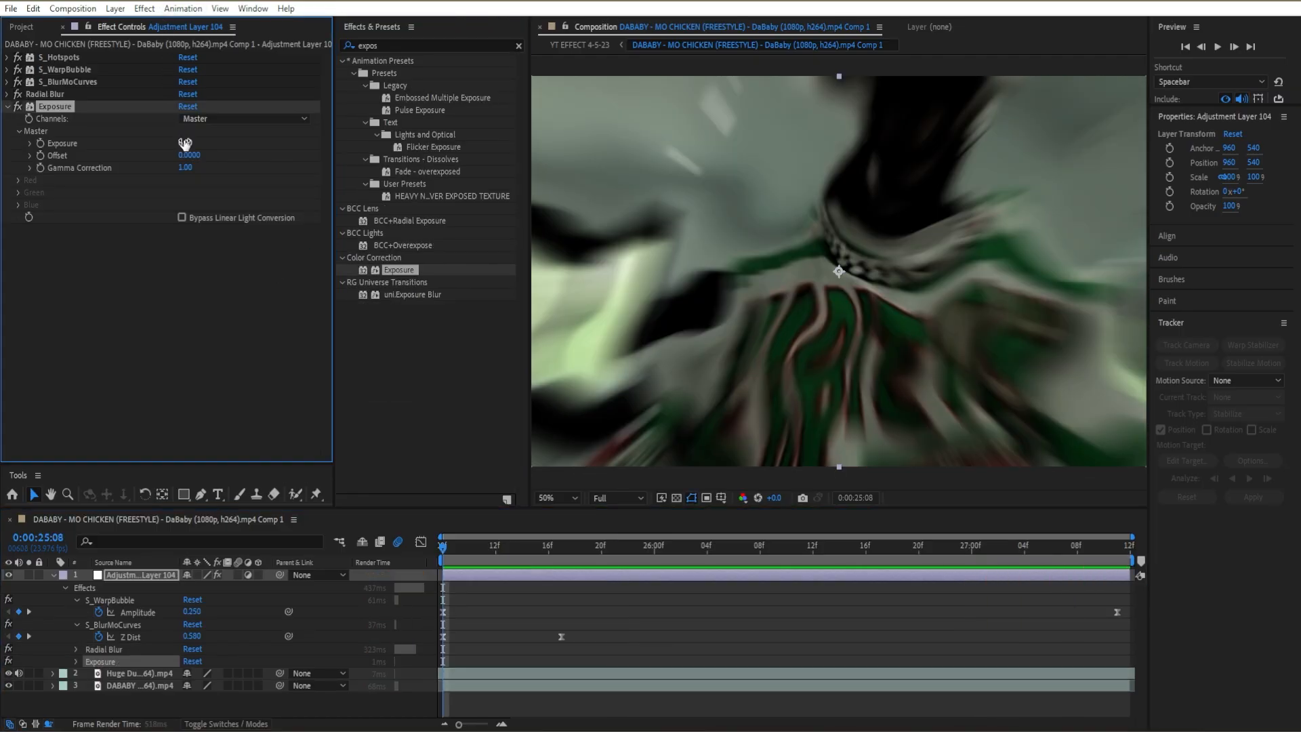
key("Return")
key("u")
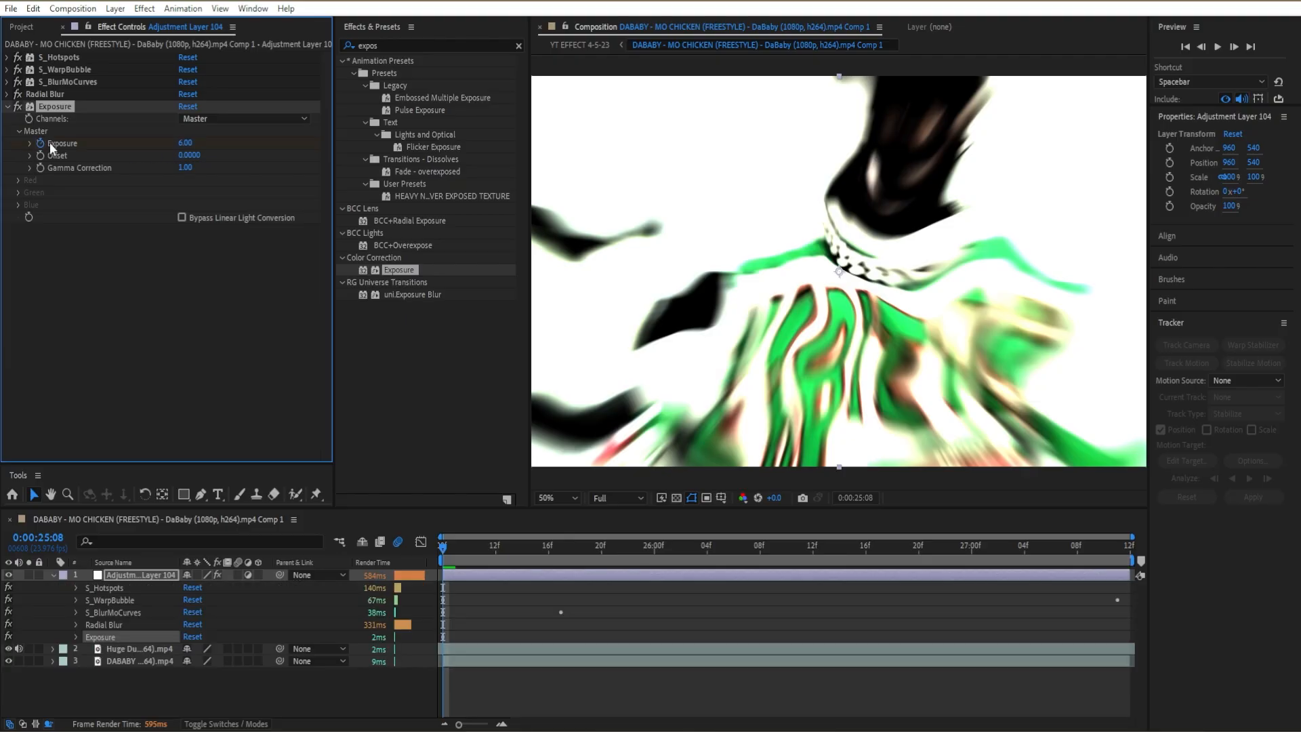
- Keyframe Exposure at 0 at 0:00:25:17
left_click(562, 546)
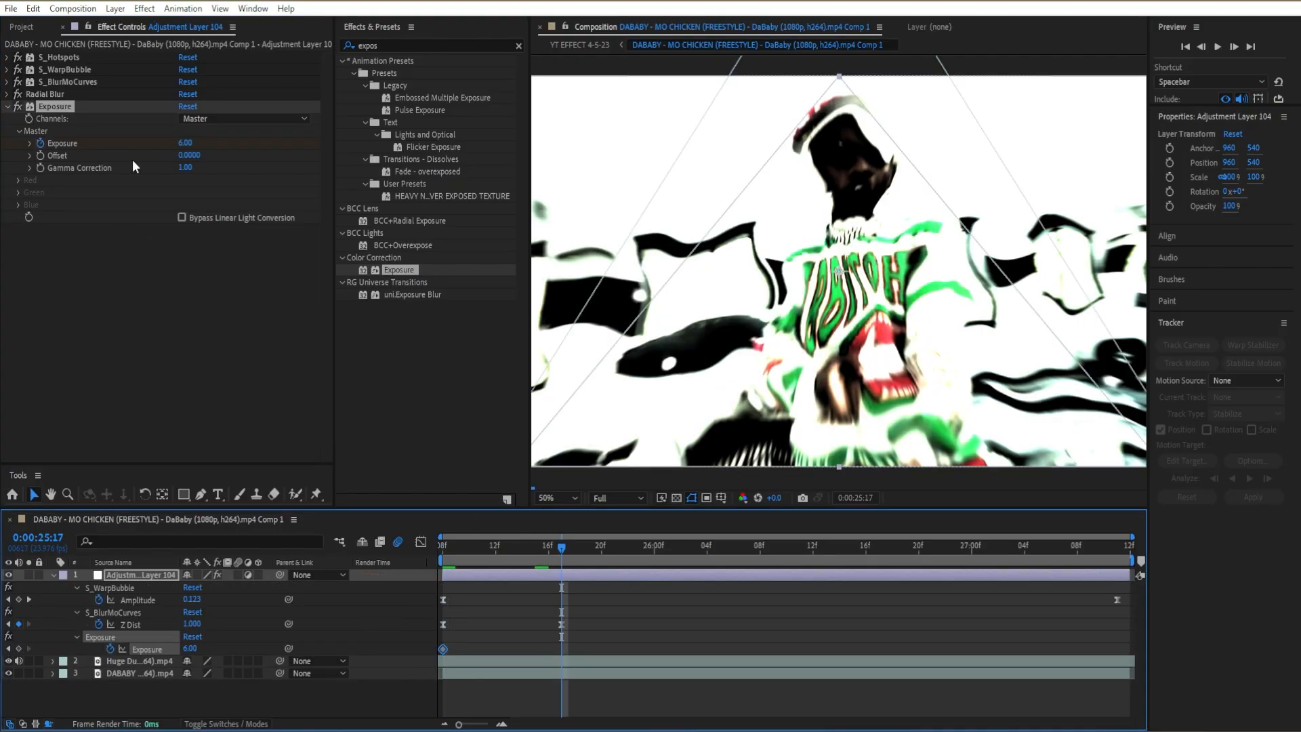
left_click(187, 143)
type("0")
key("Return")
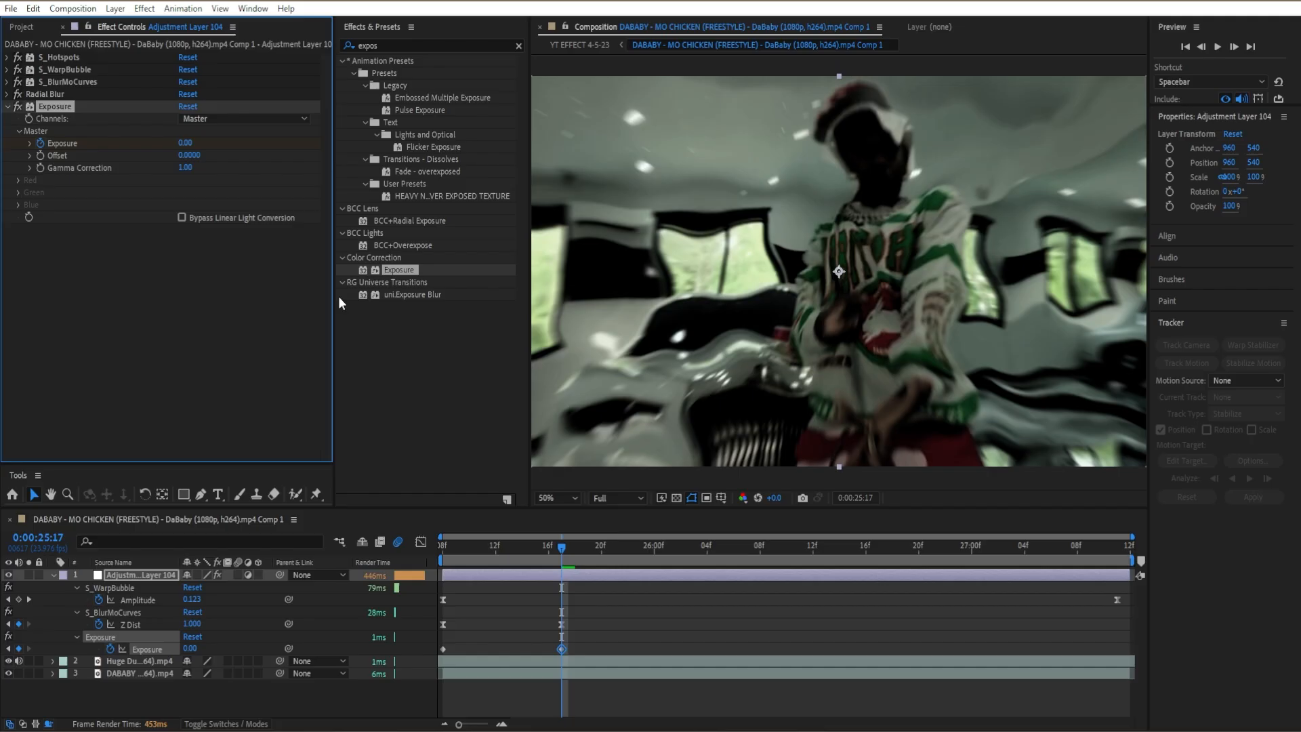
- Easy-ease both Exposure keyframes and shape their speed graph to start fast and slow down gradually
left_click(278, 649)
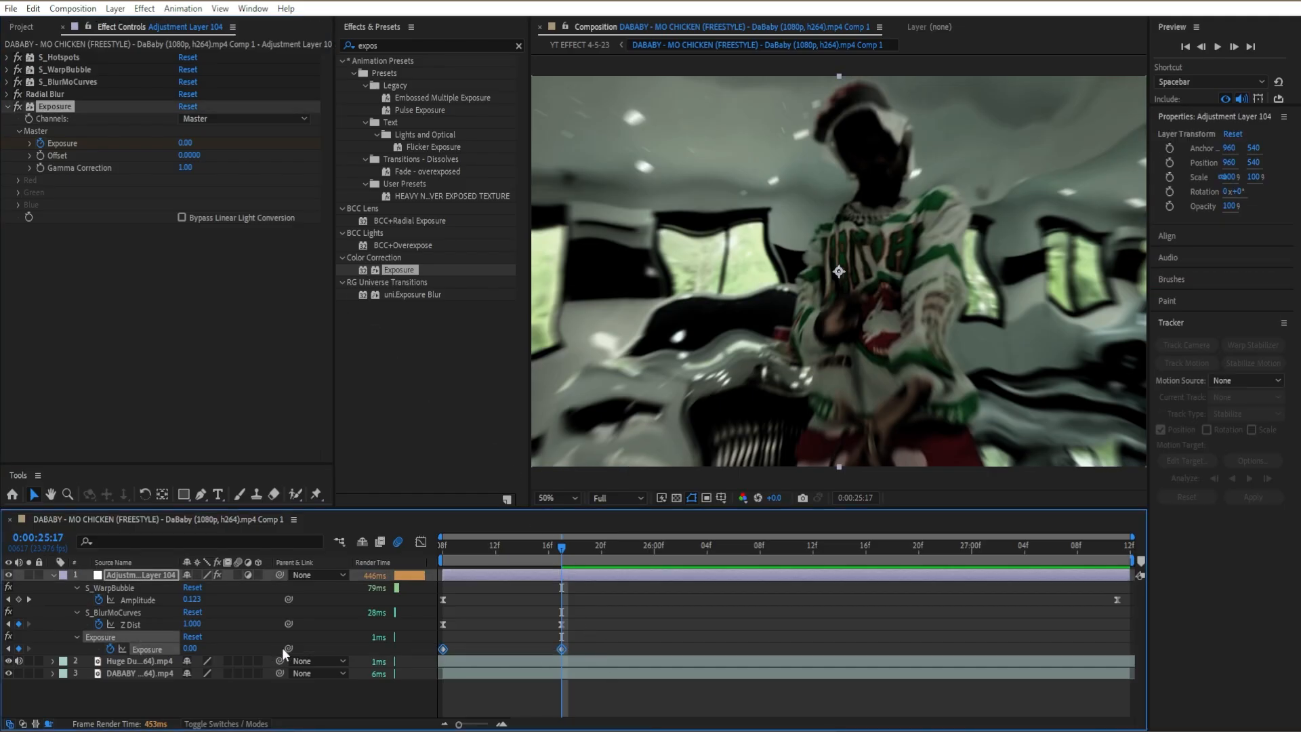
key("F9")
left_click(420, 542)
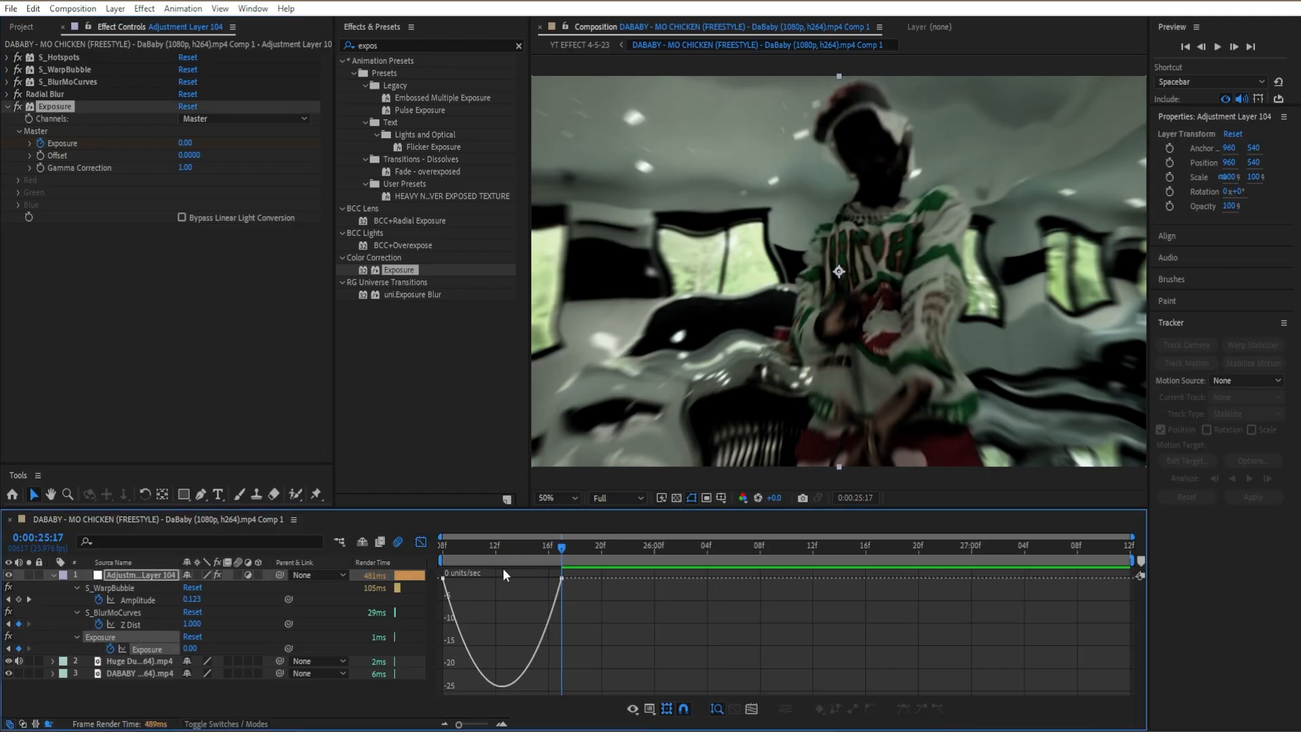
left_click(449, 593)
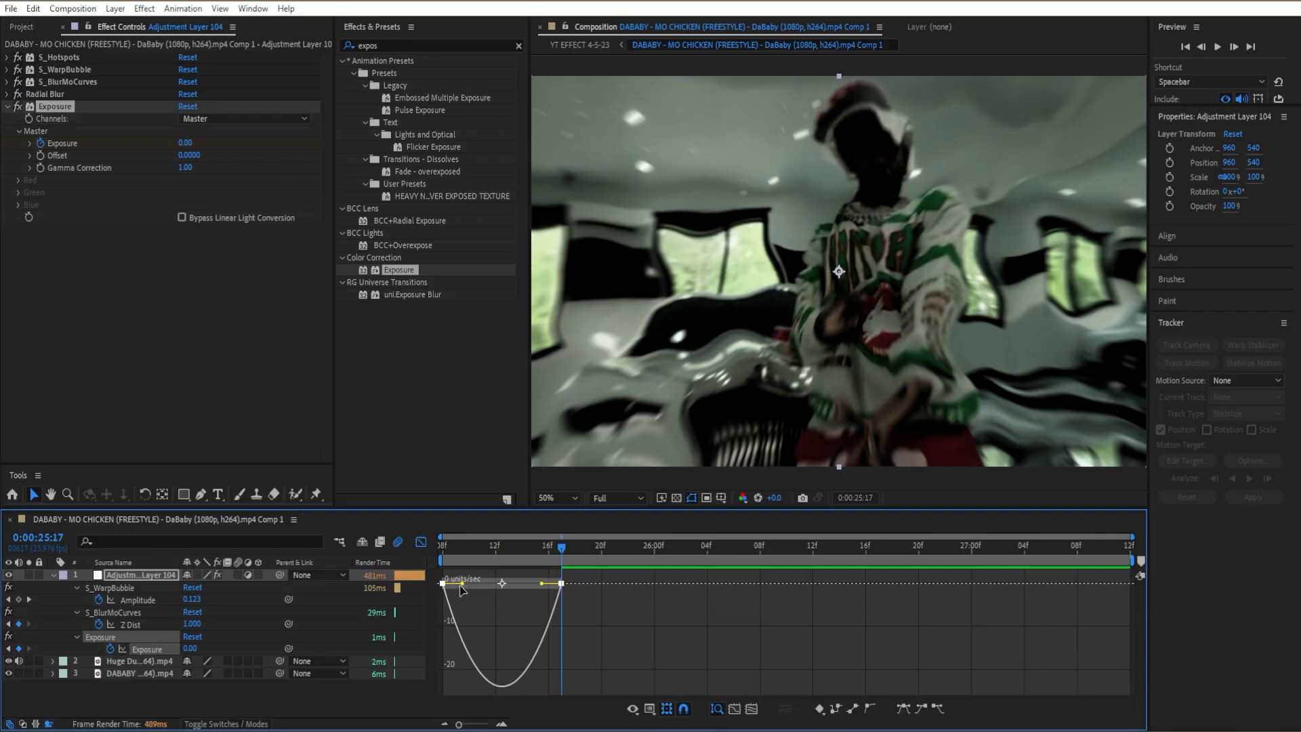
left_click_drag(460, 587, 439, 584)
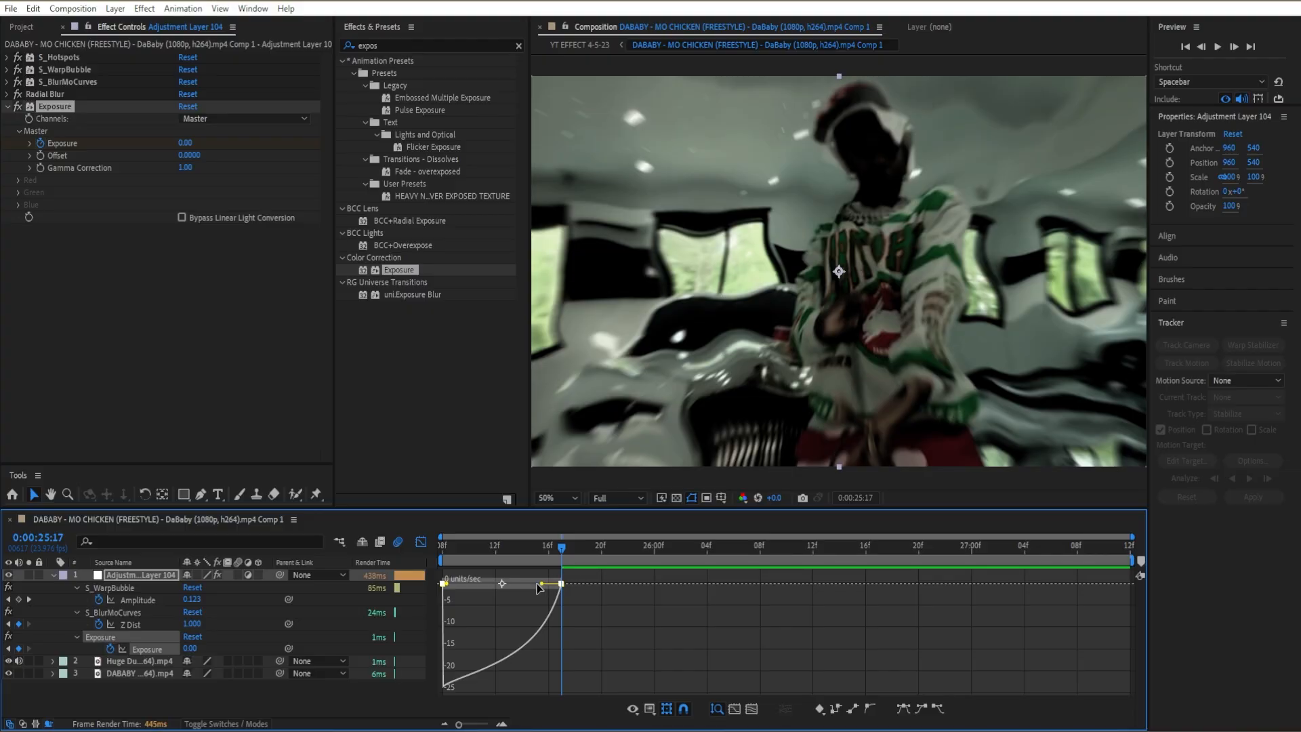
left_click_drag(540, 585, 502, 580)
- Preview the exposure flash, lengthen its fade by delaying the ending keyframe, and play it again
key("space")
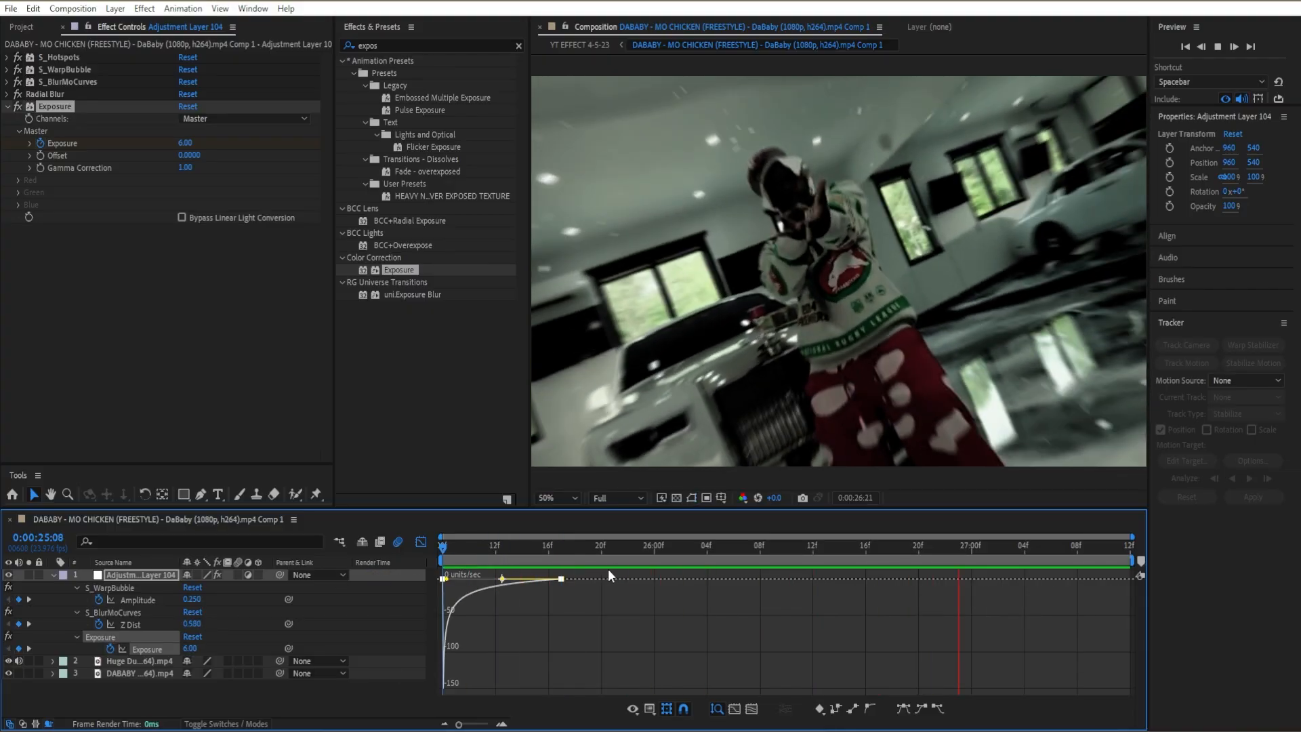
key("space")
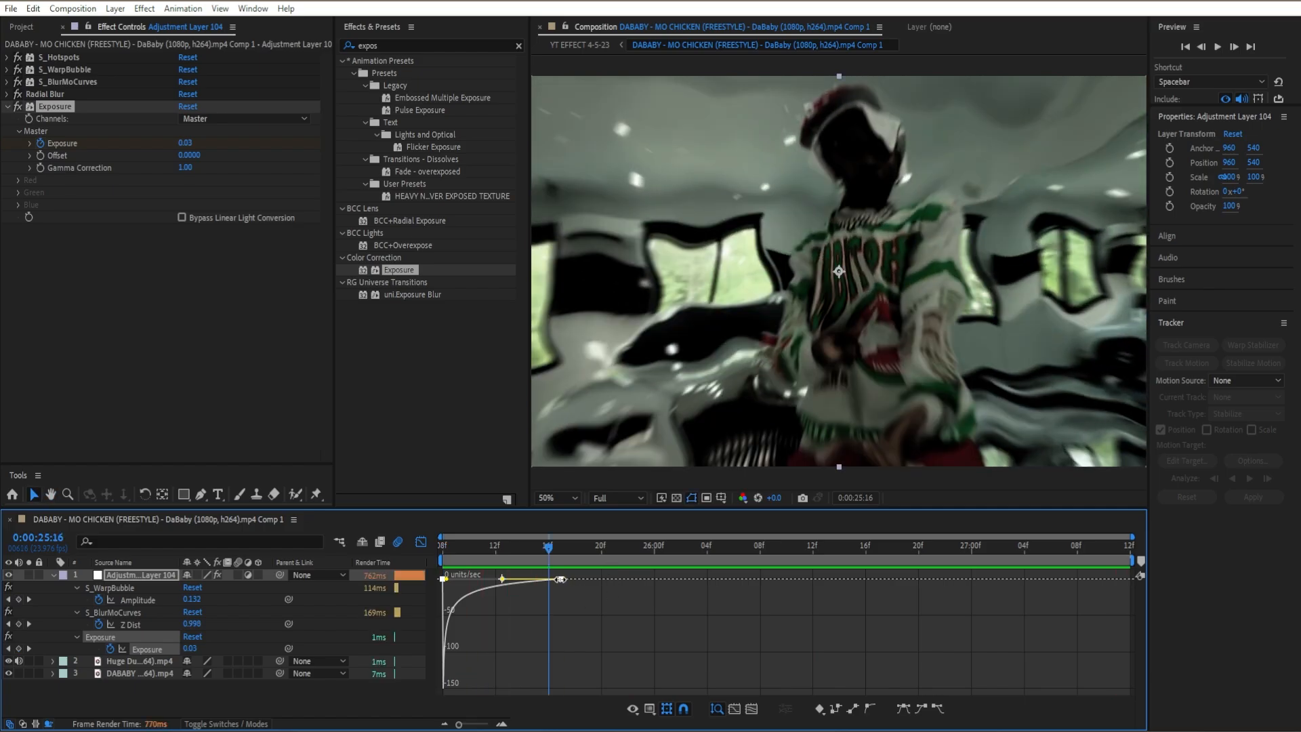
left_click_drag(561, 580, 685, 583)
key("space")
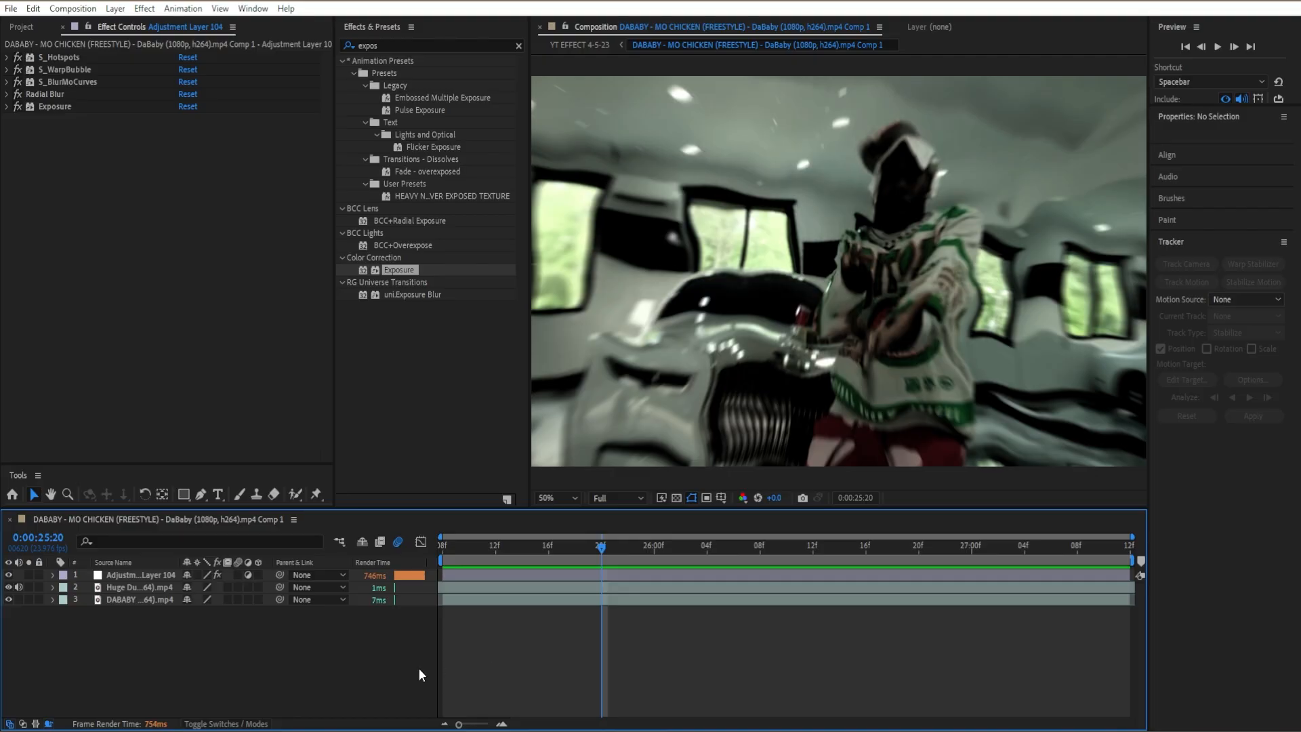
- Create a new adjustment layer above the others and apply the Bloody Grit user preset from Grunge Essentials to it
right_click(348, 683)
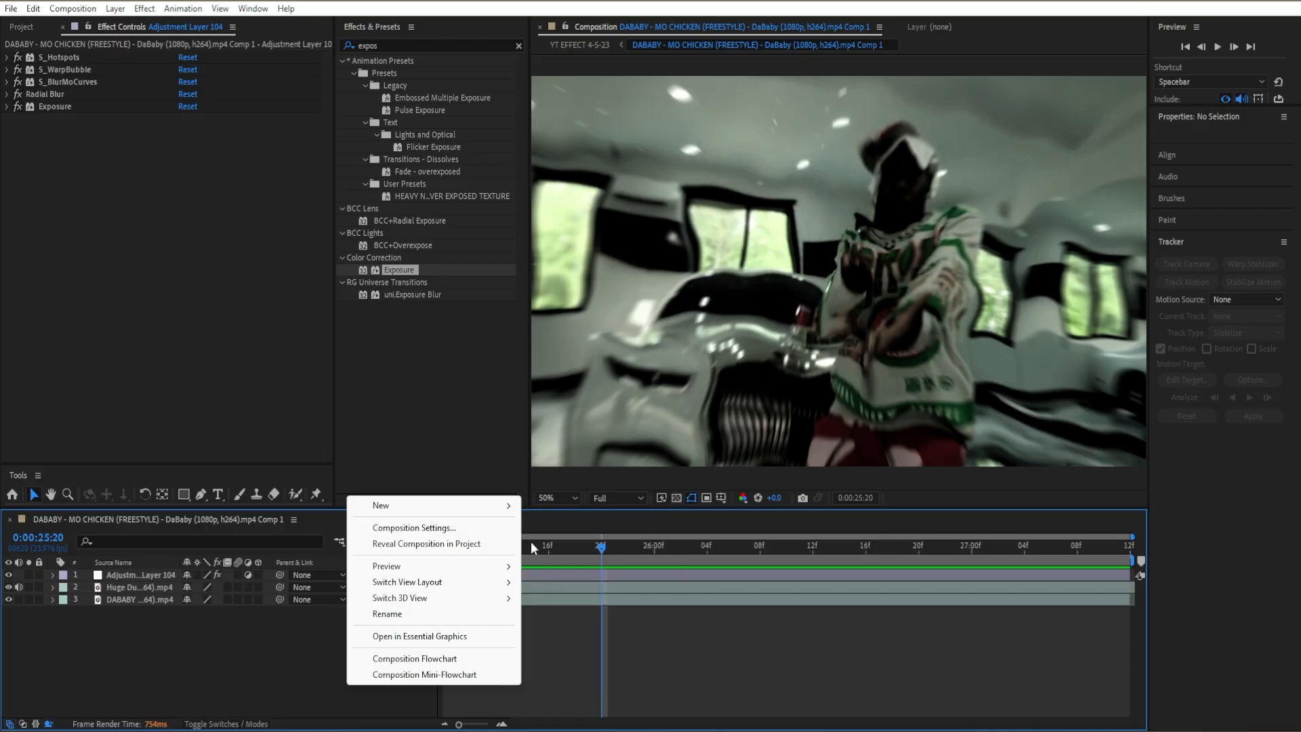
left_click(581, 622)
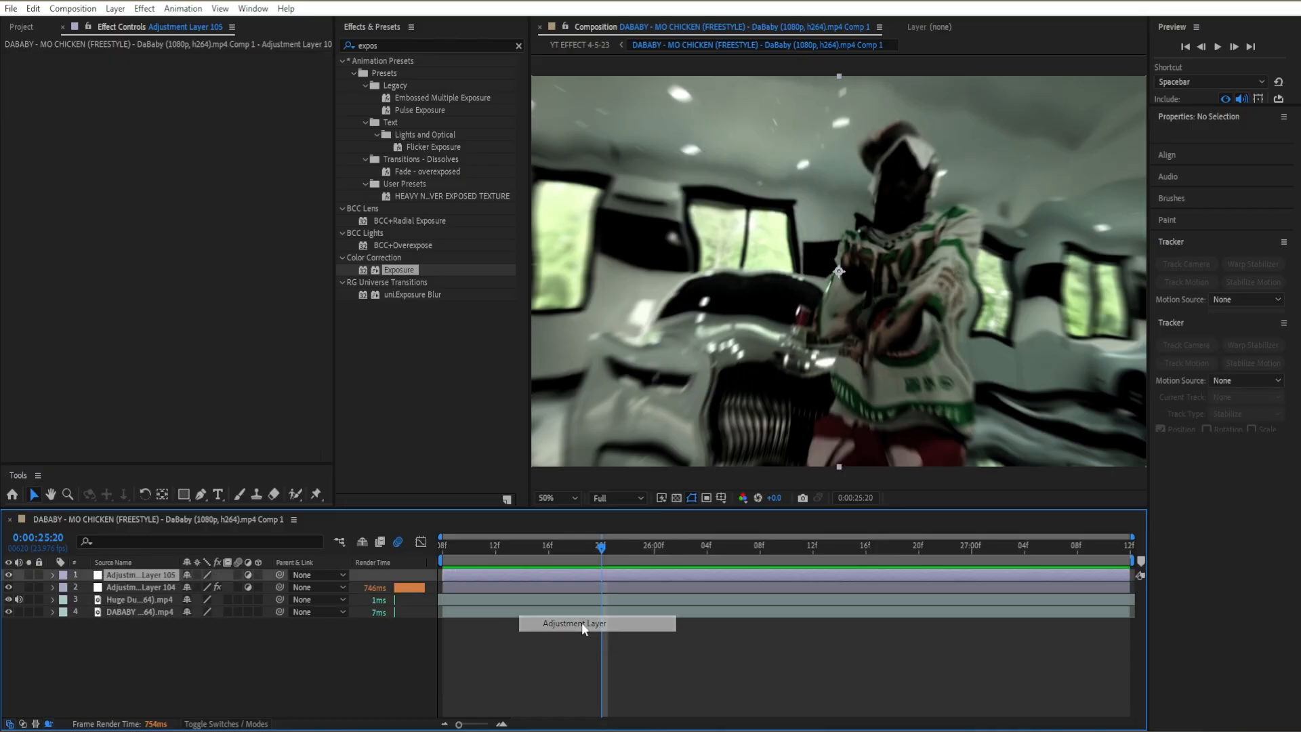
left_click(519, 45)
left_click(342, 61)
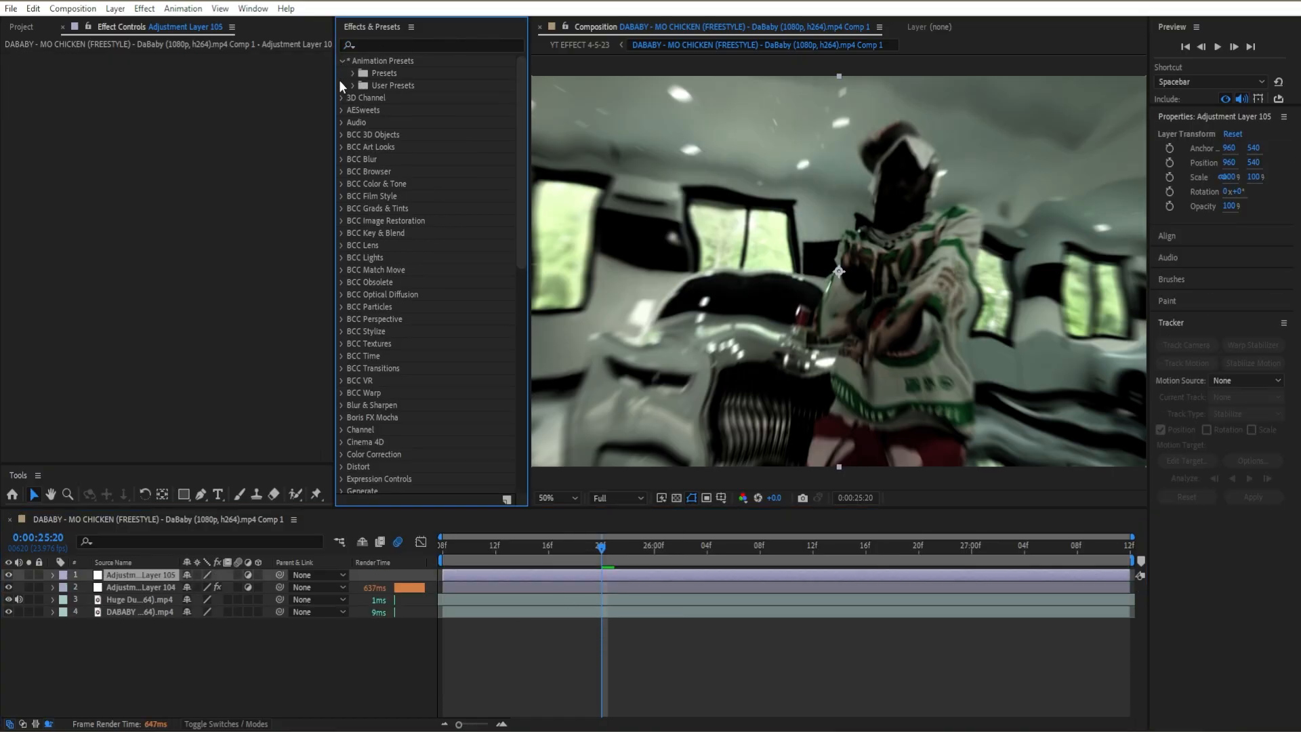
left_click(353, 85)
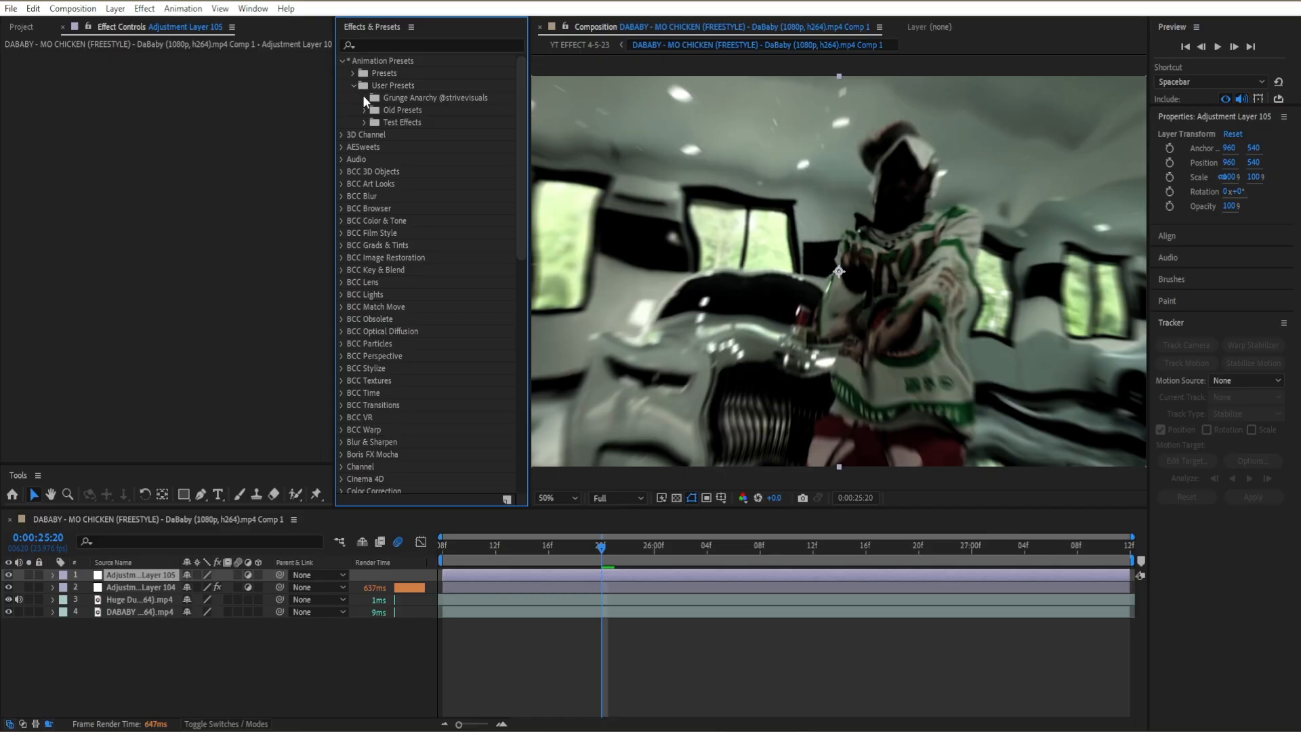
left_click(364, 97)
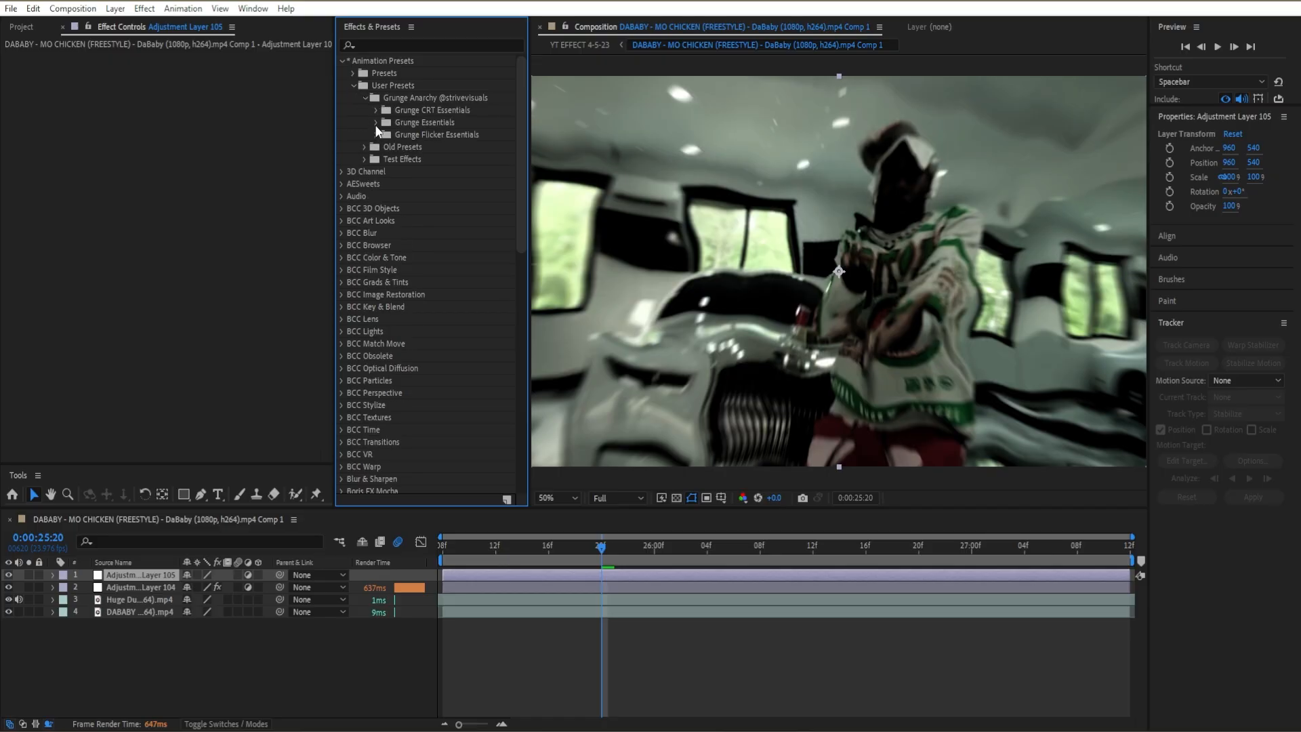
left_click(377, 122)
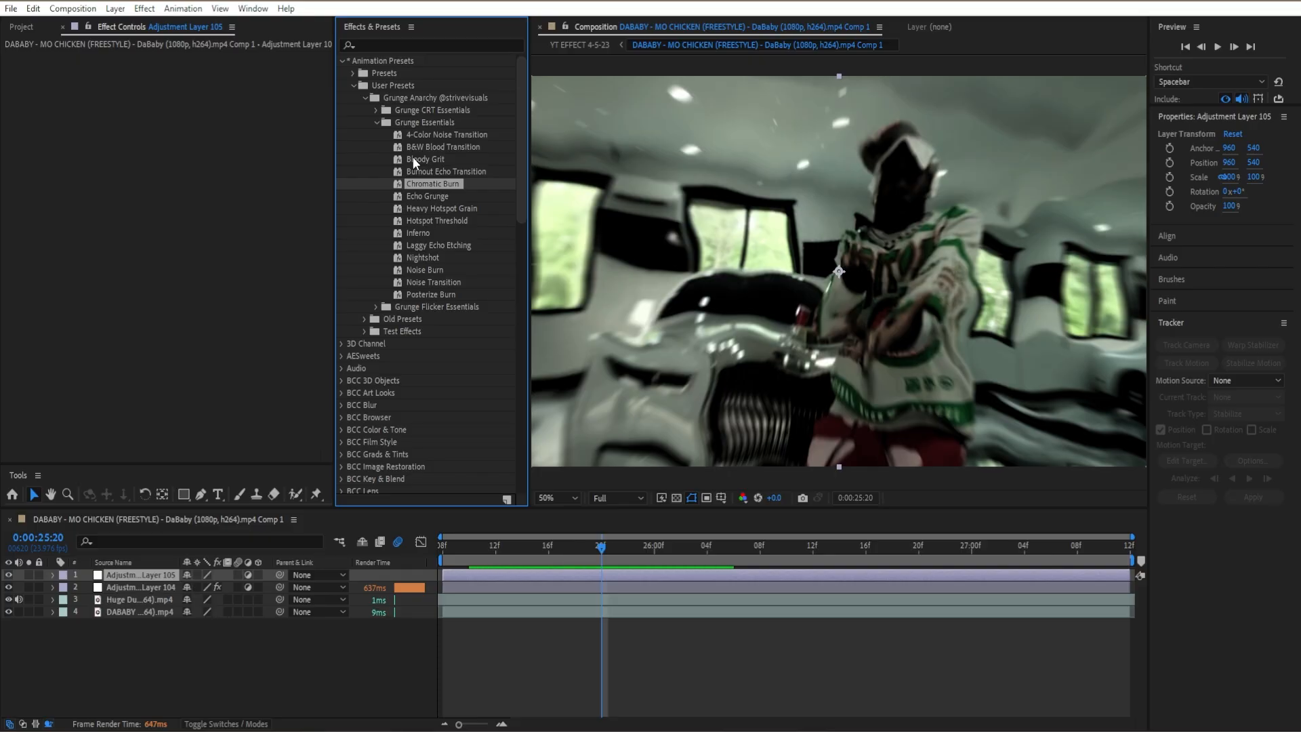
left_click_drag(413, 158, 559, 571)
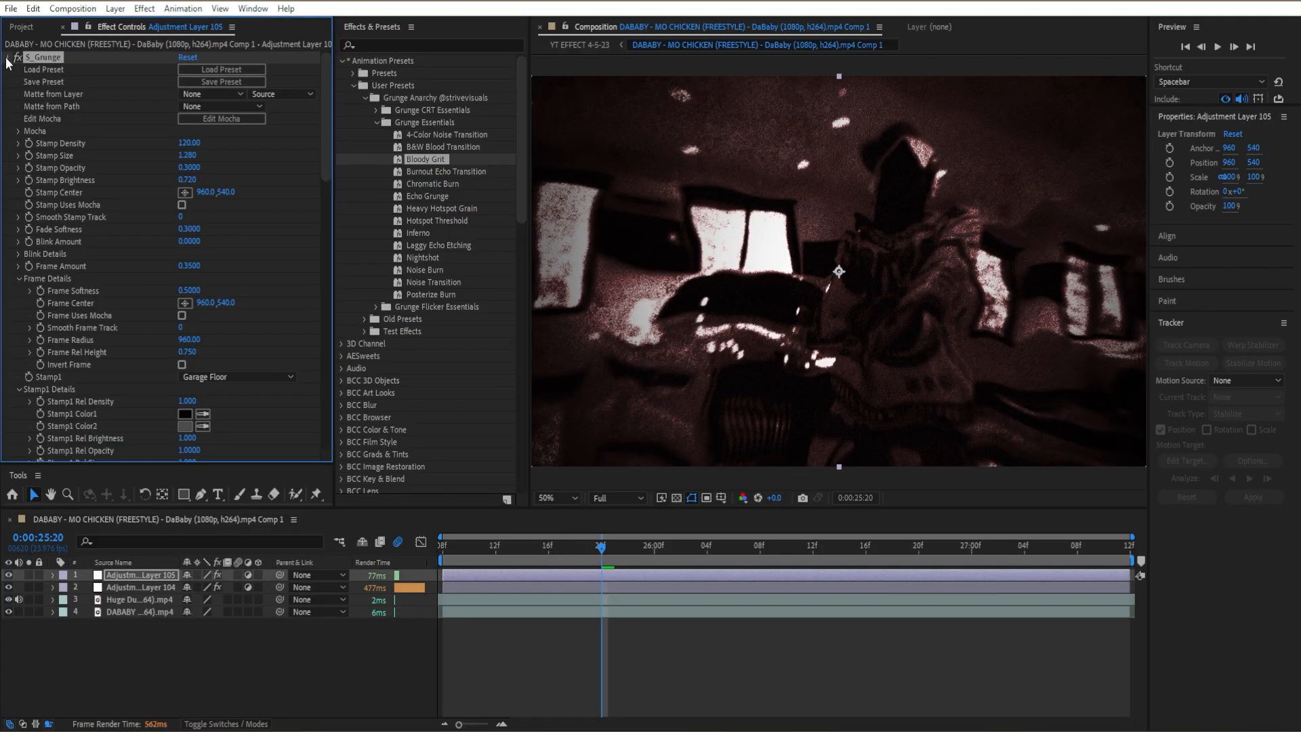
- Change the preset's Tritone Midtones color to the muted green 6E897F and preview the graded transition
left_click(7, 58)
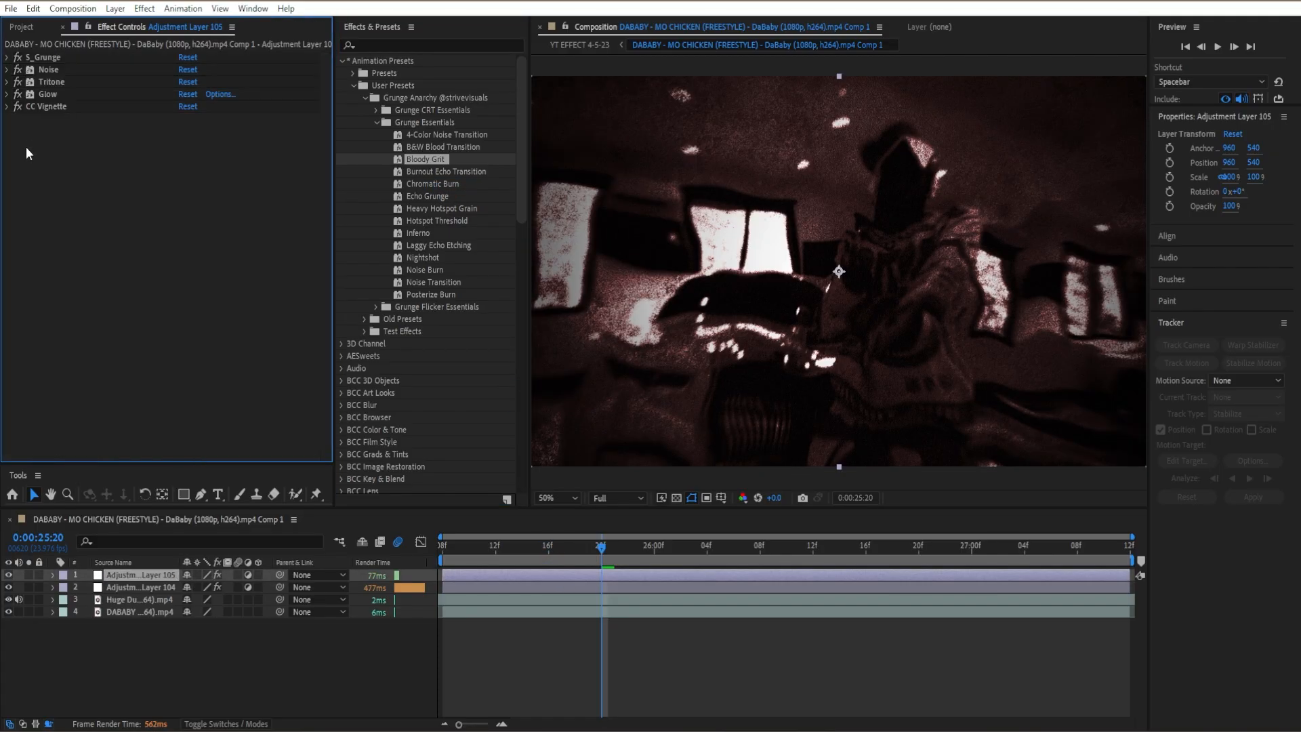
left_click(7, 82)
left_click(184, 107)
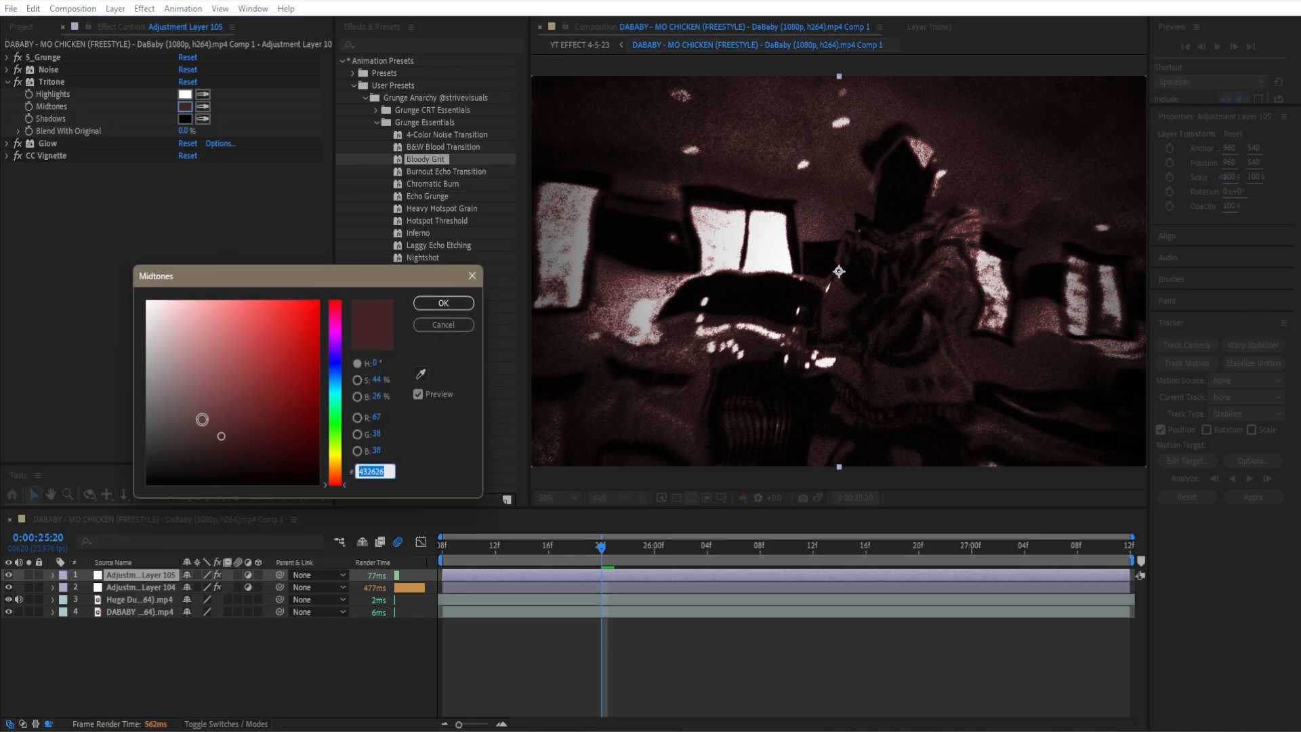
left_click_drag(202, 419, 179, 386)
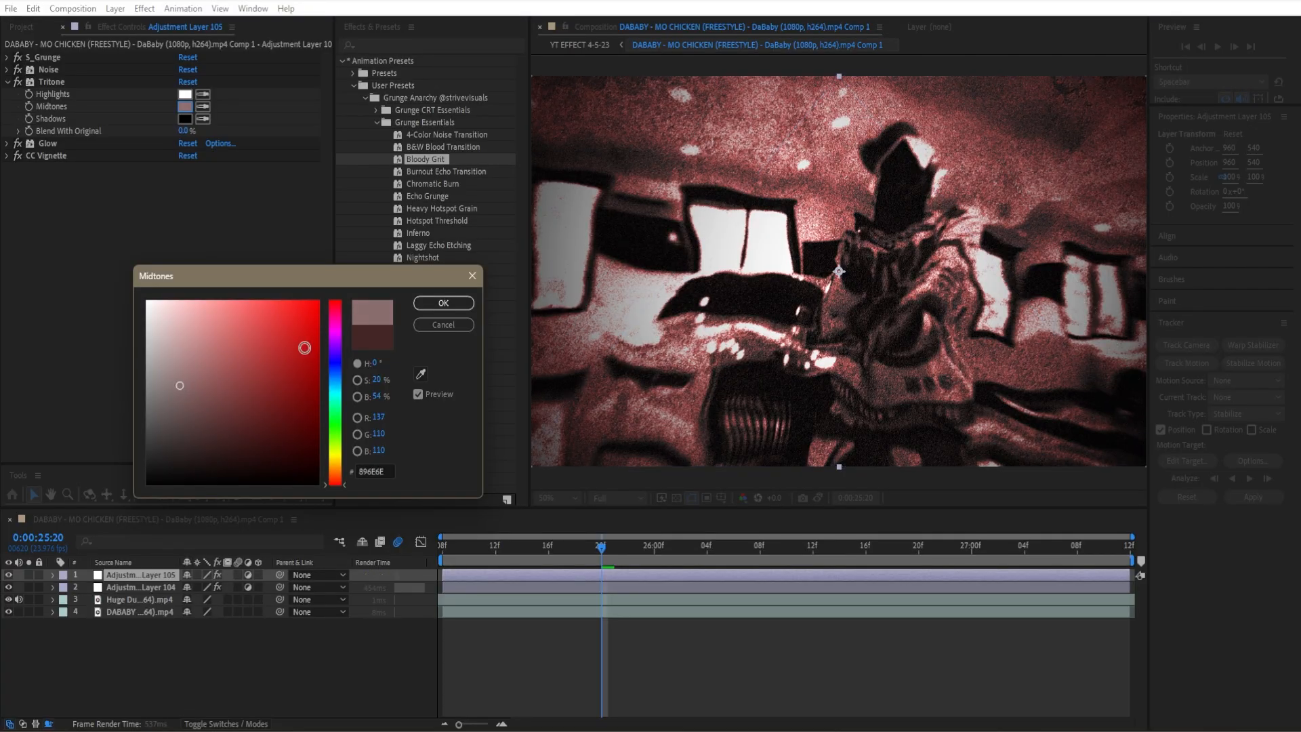
left_click_drag(333, 362, 331, 405)
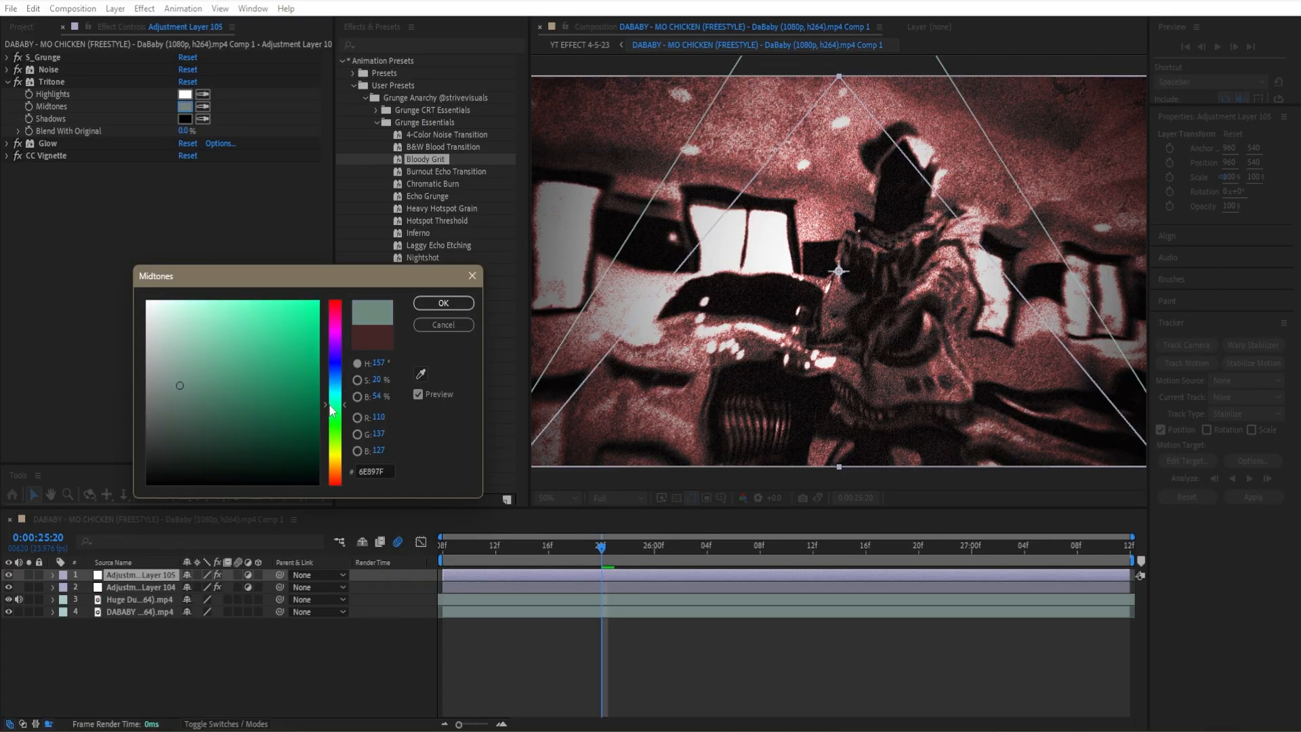
left_click(444, 303)
left_click(700, 641)
key("space")
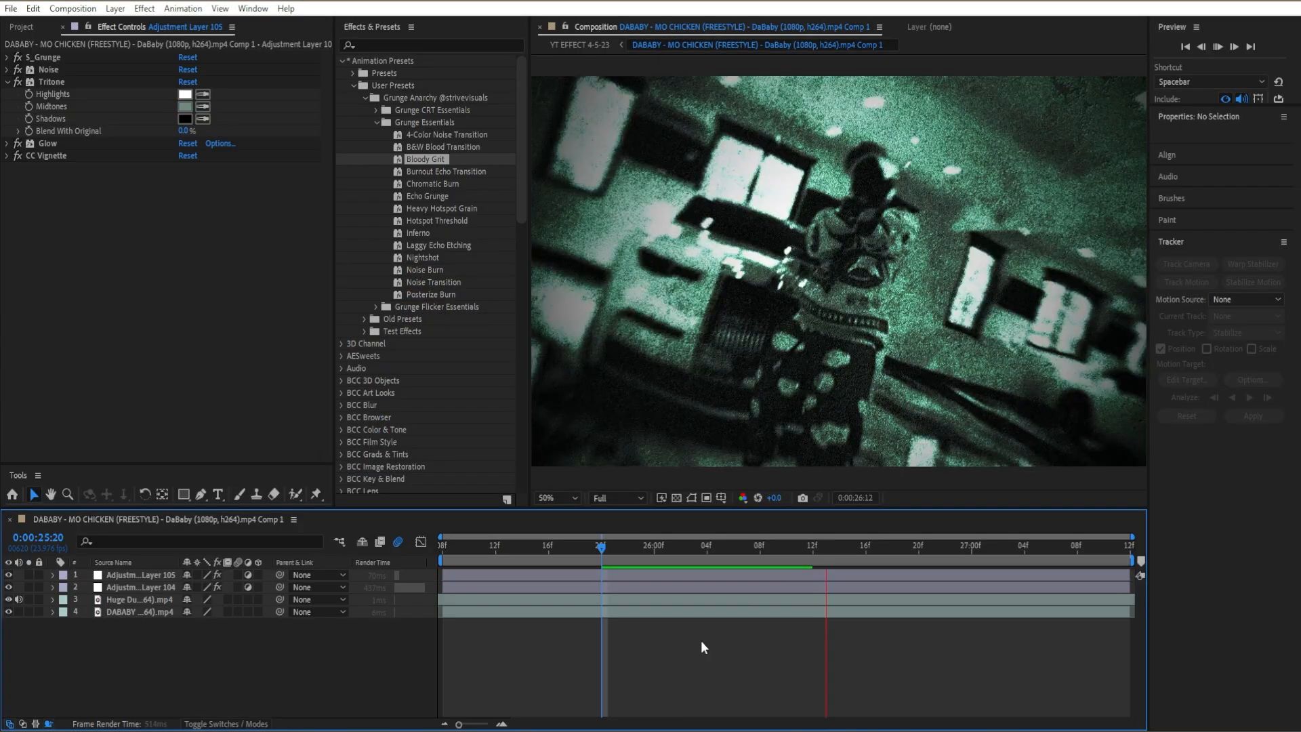